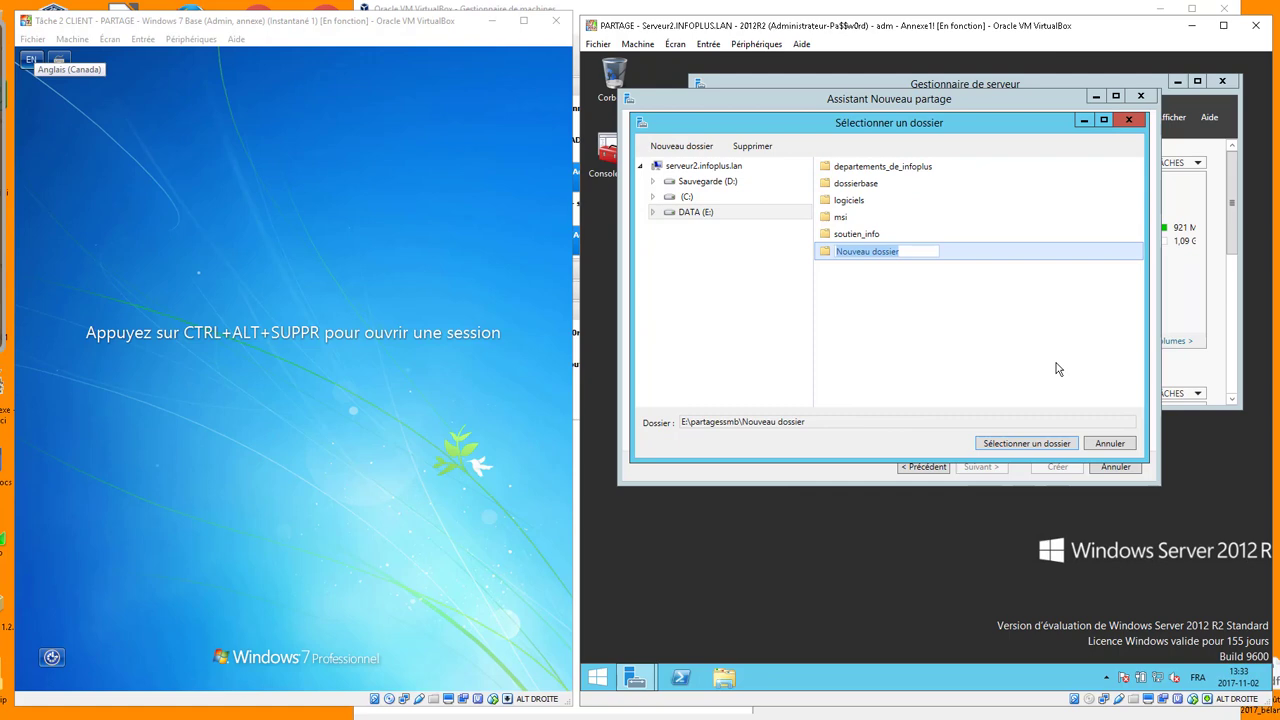
Name the new folder REDIR and choose it as the folder to share
text(REDIR)
key(Return)
double_click(853, 251)
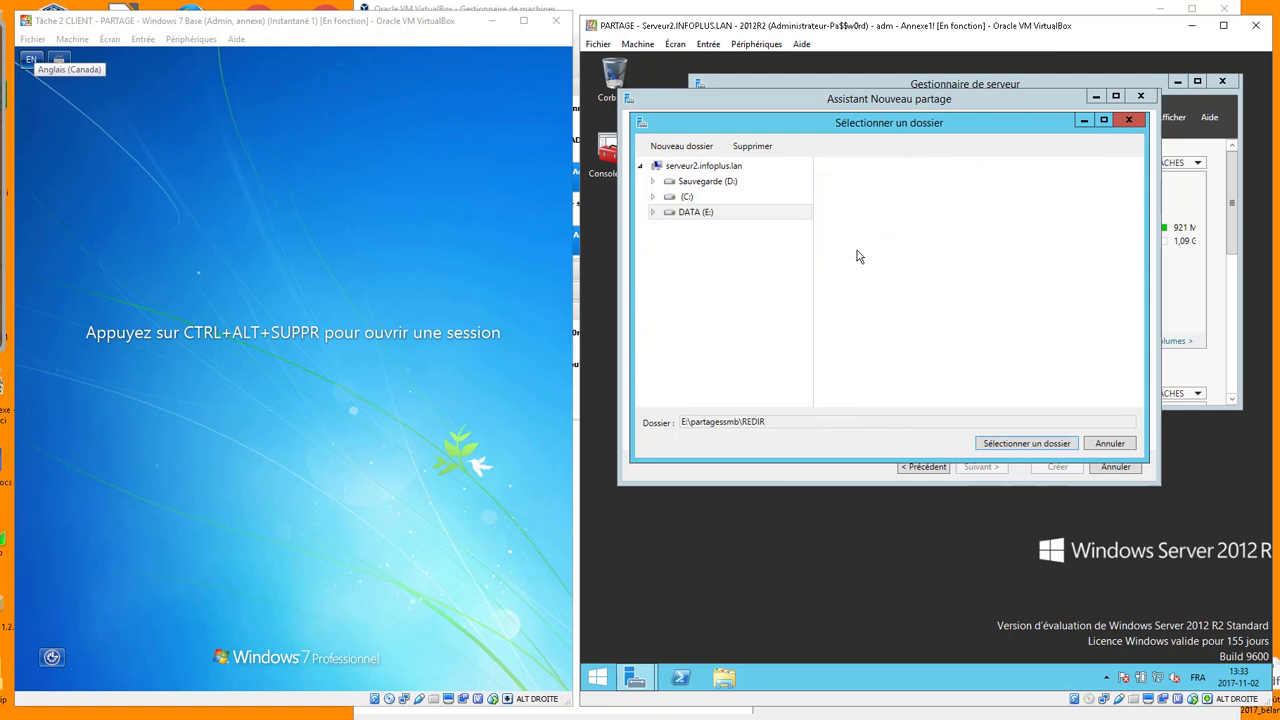
click(1028, 444)
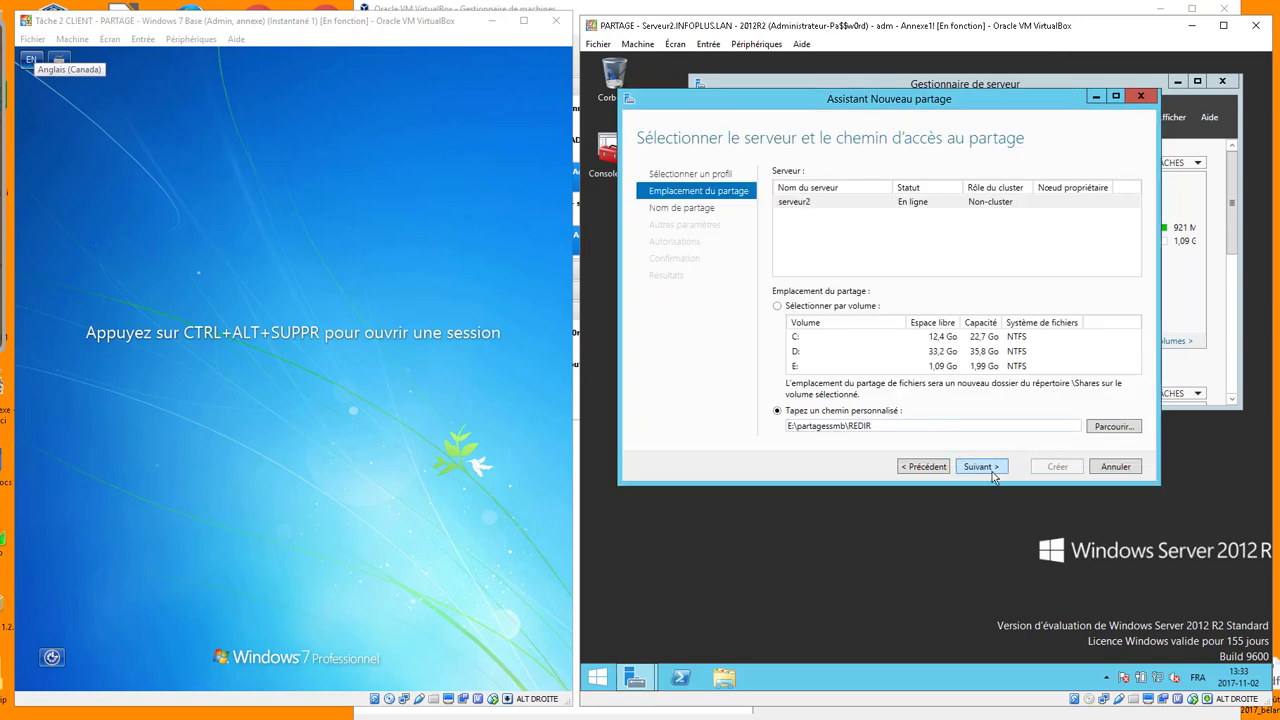
click(980, 467)
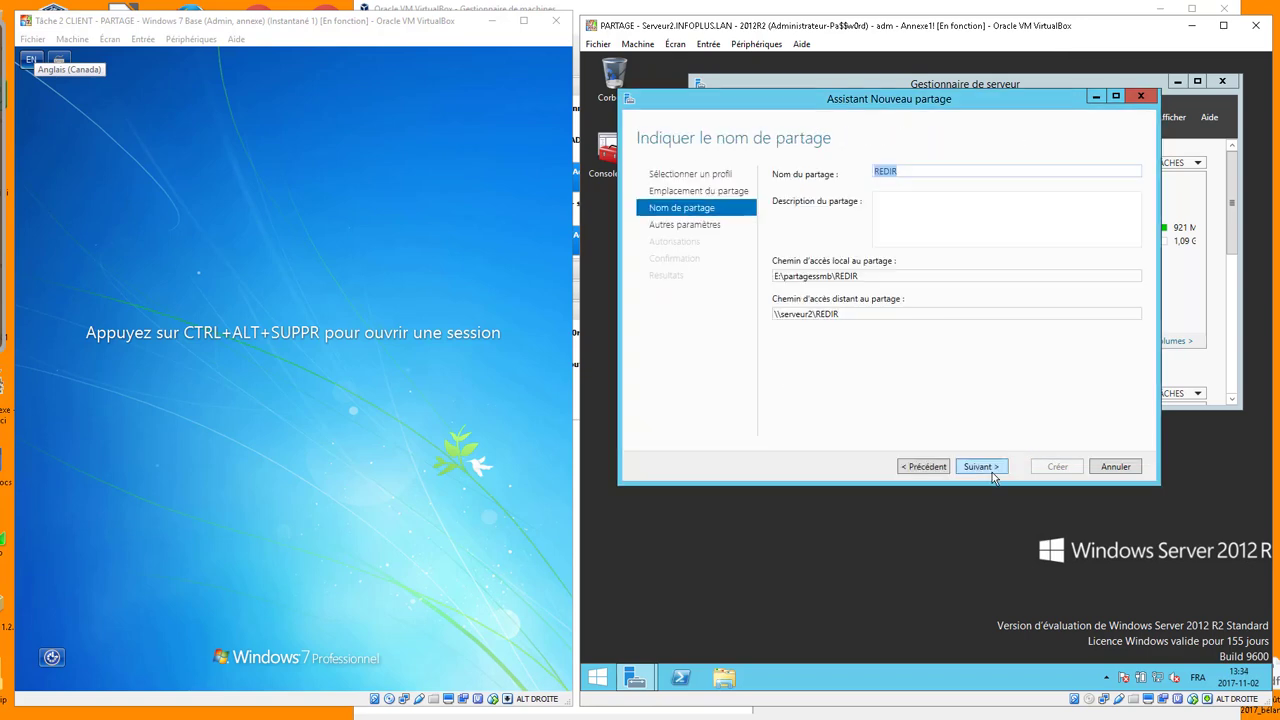
Rename the share to hidden REDIR$ and copy its remote path \\serveur2\REDIR$
click(921, 172)
text($)
drag(861, 314, 770, 320)
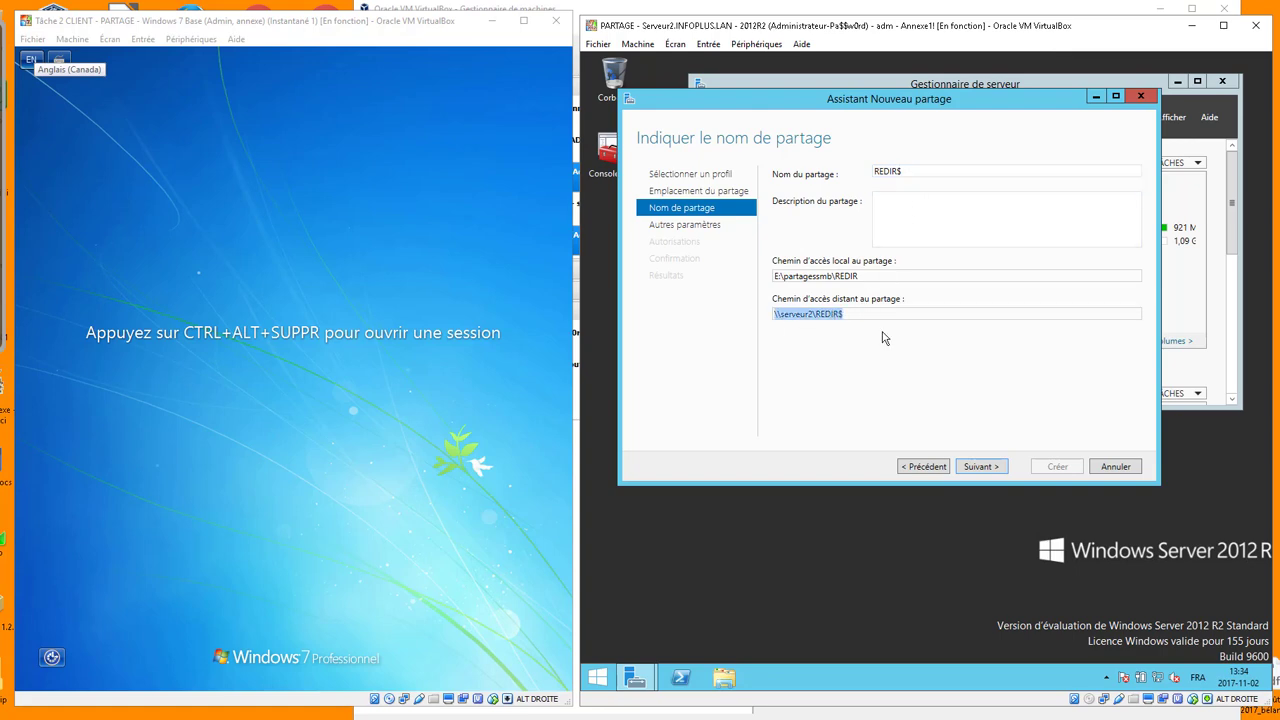
right_click(826, 313)
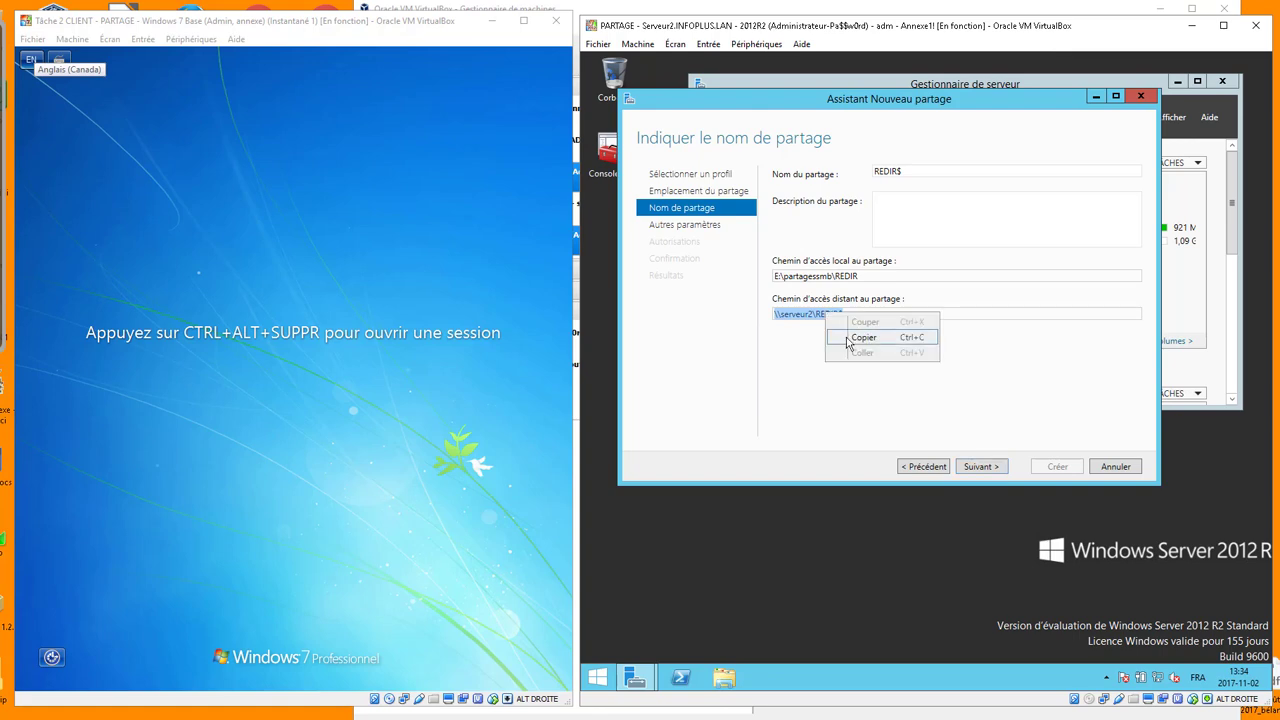
click(862, 337)
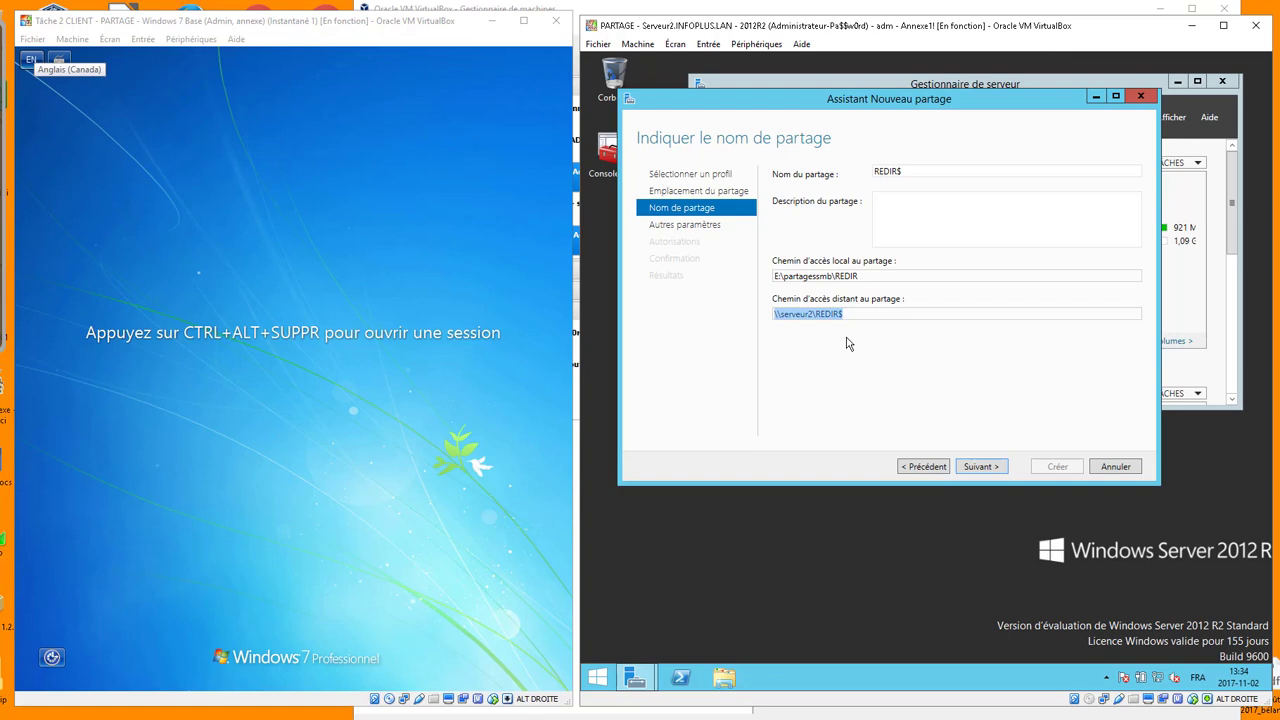
click(976, 475)
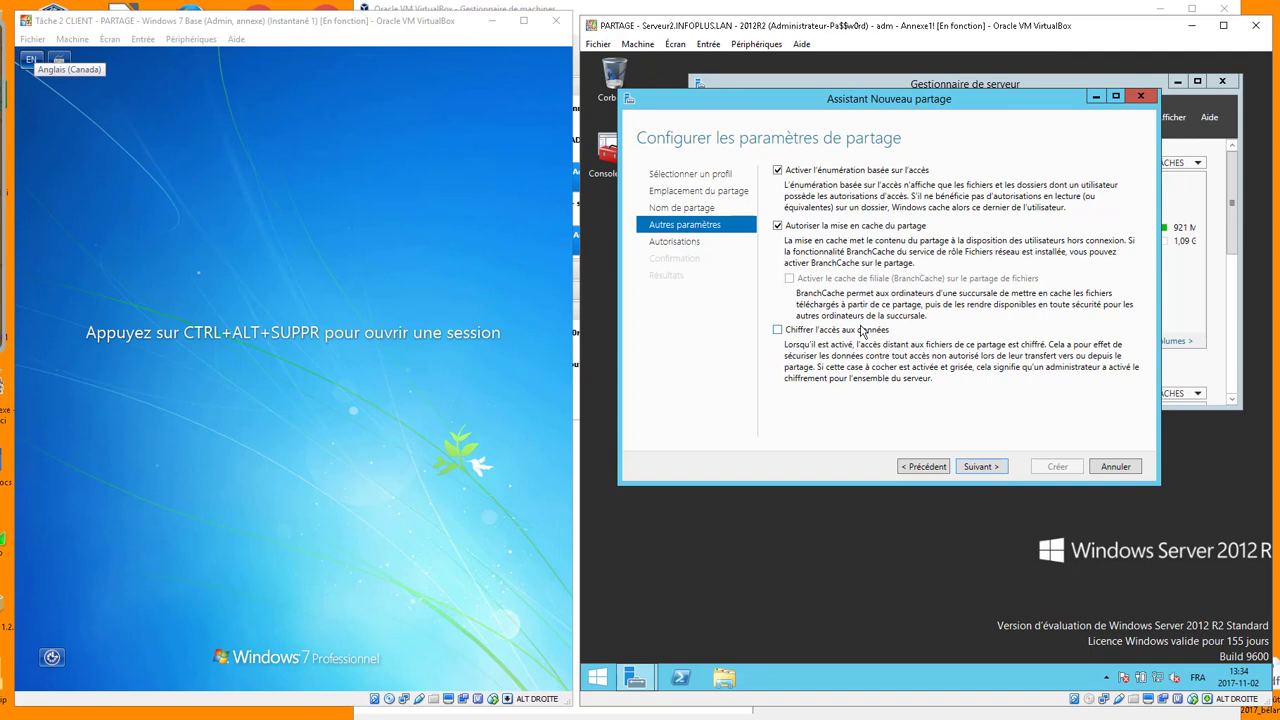
Open REDIR's advanced security settings and review the Tout le monde share permission
click(981, 472)
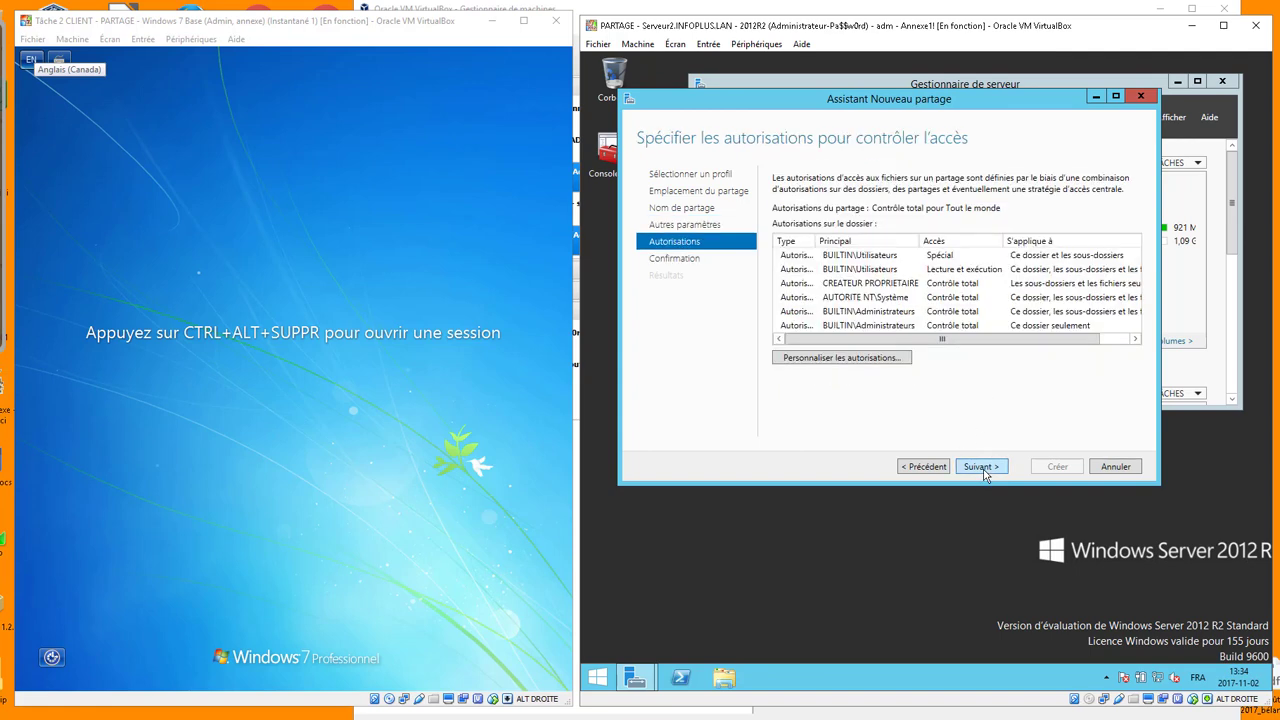
click(855, 357)
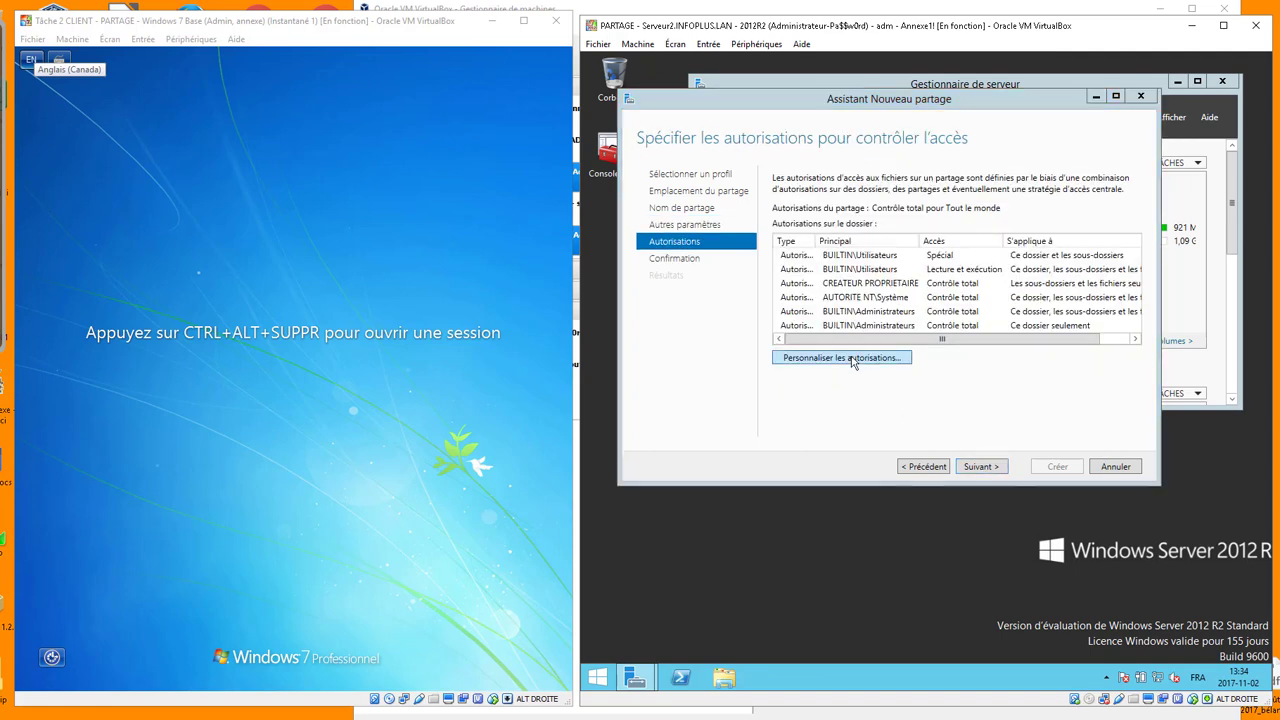
click(758, 264)
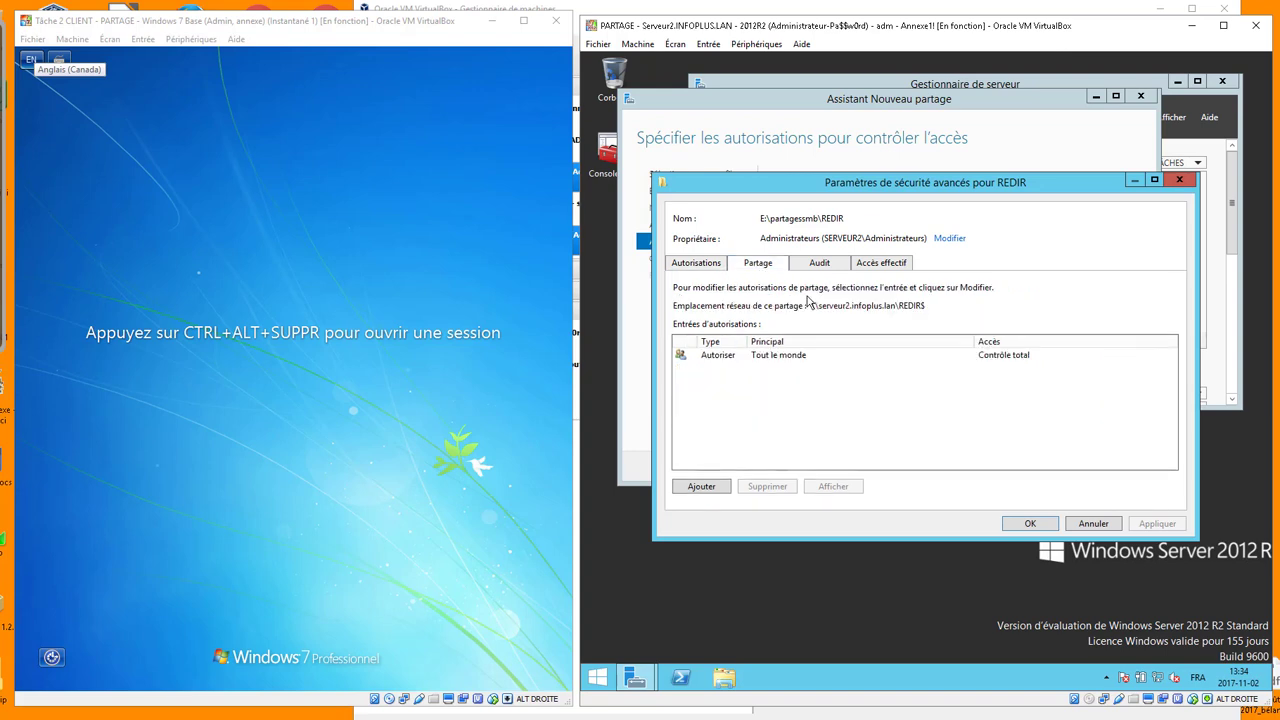
click(767, 358)
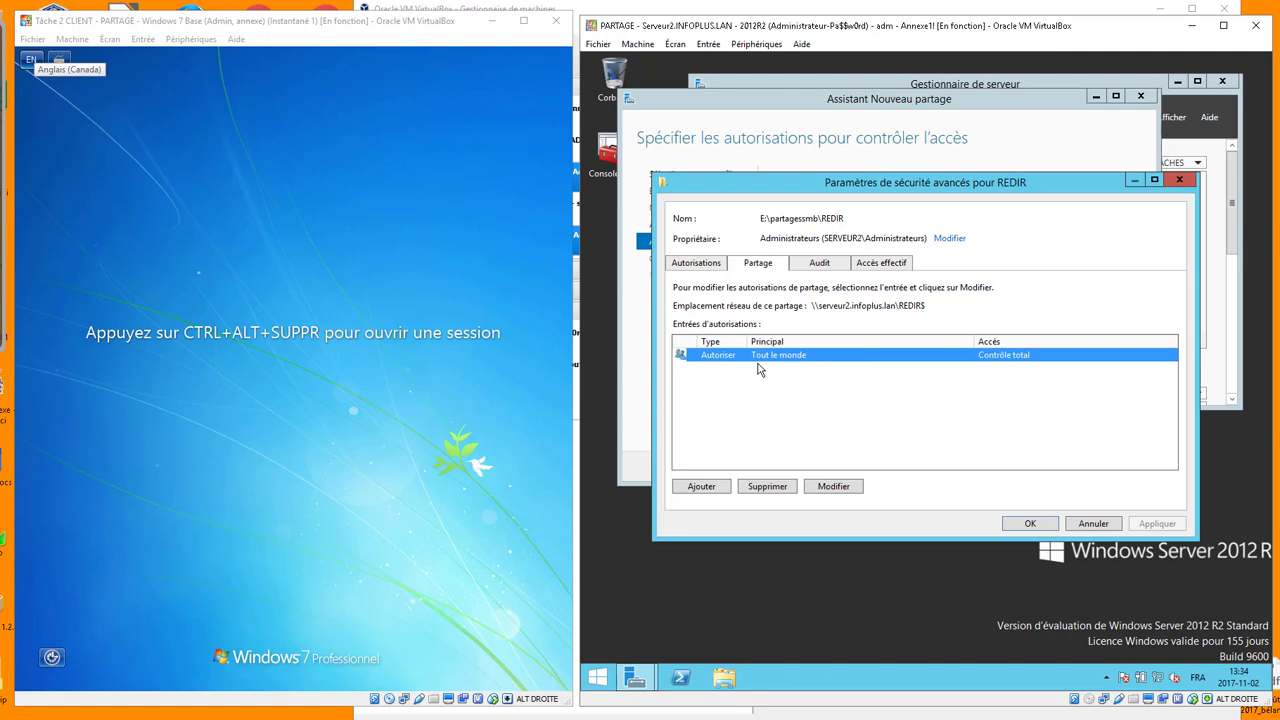
click(705, 265)
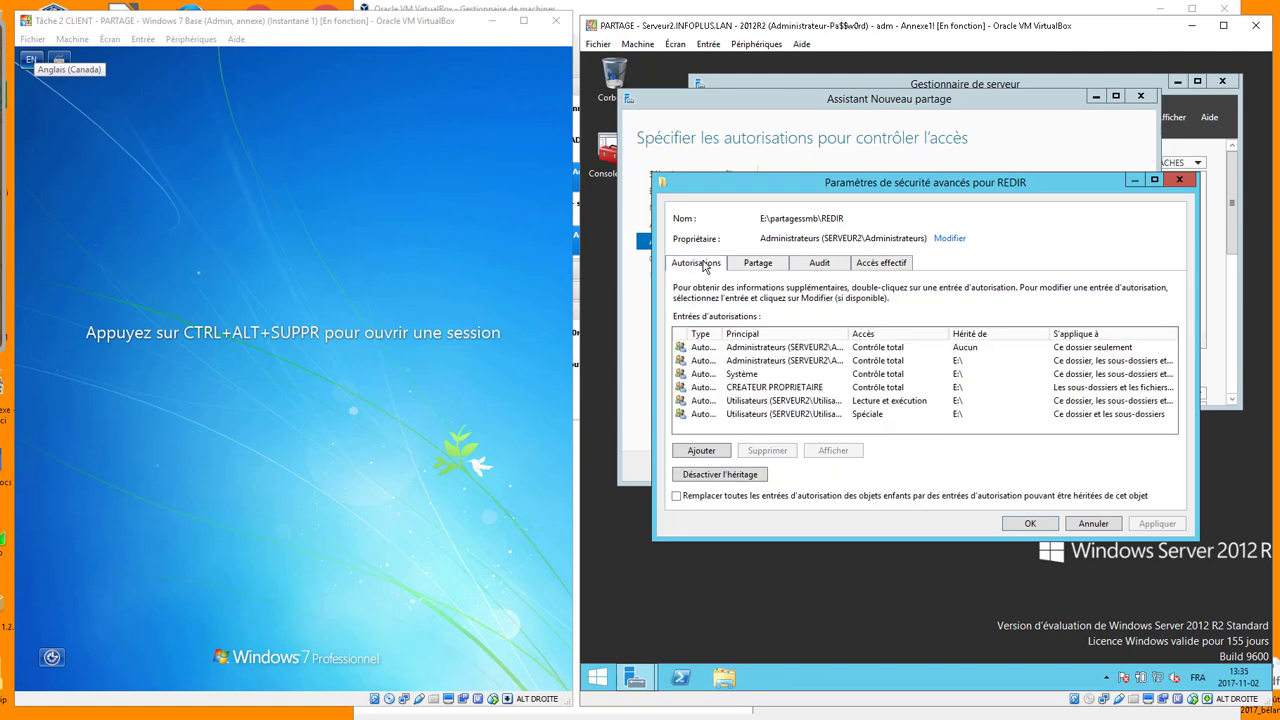
Disable inheritance with explicit entries, remove Users read-and-execute, and open the other Users entry
click(719, 474)
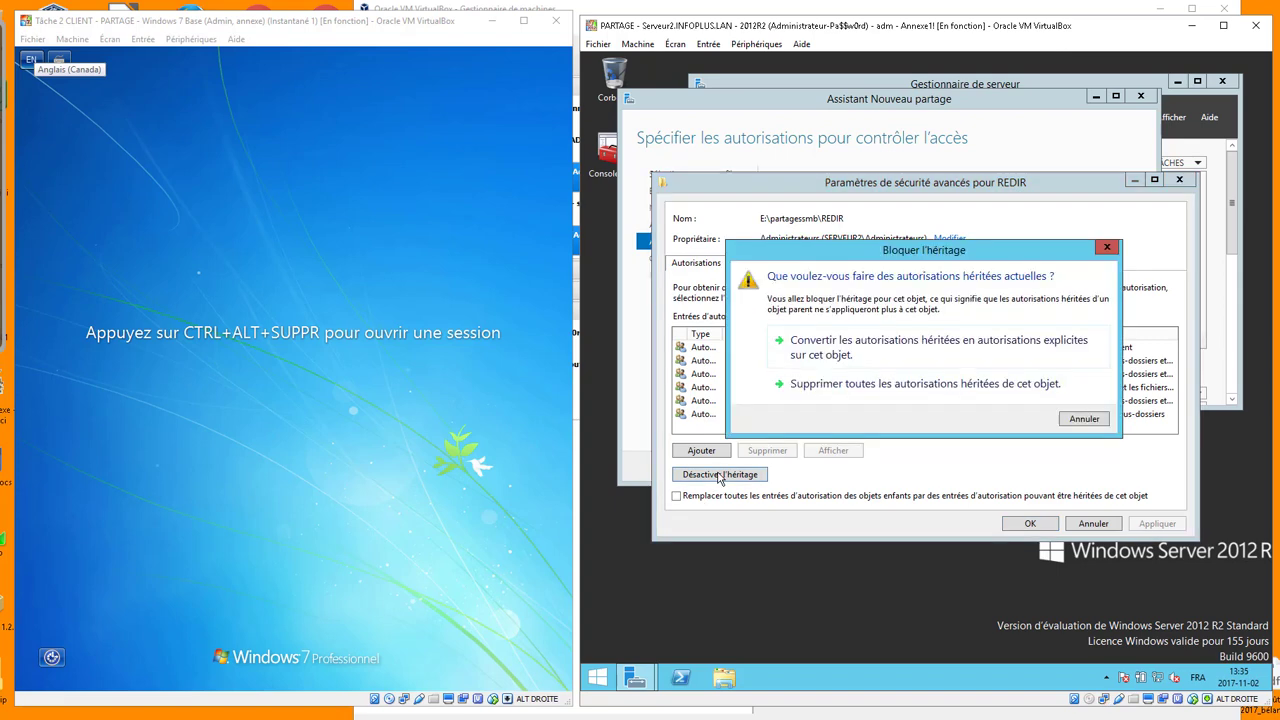
click(875, 355)
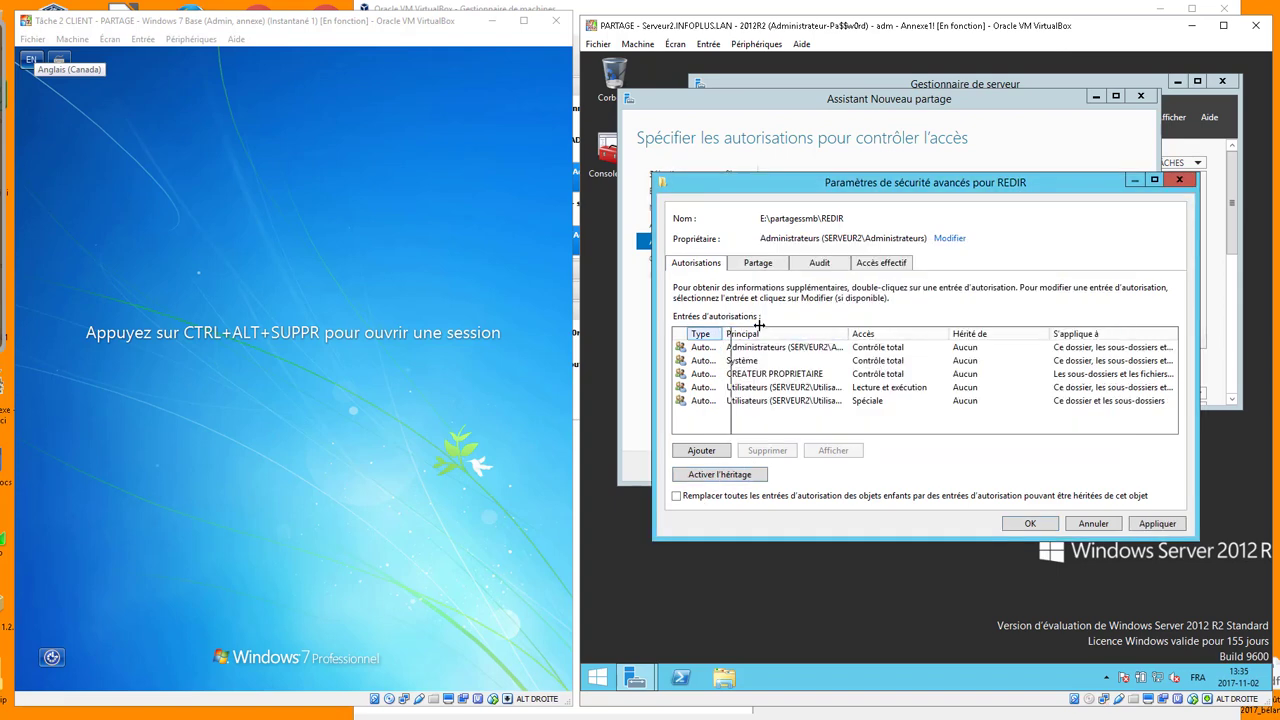
drag(759, 325, 781, 330)
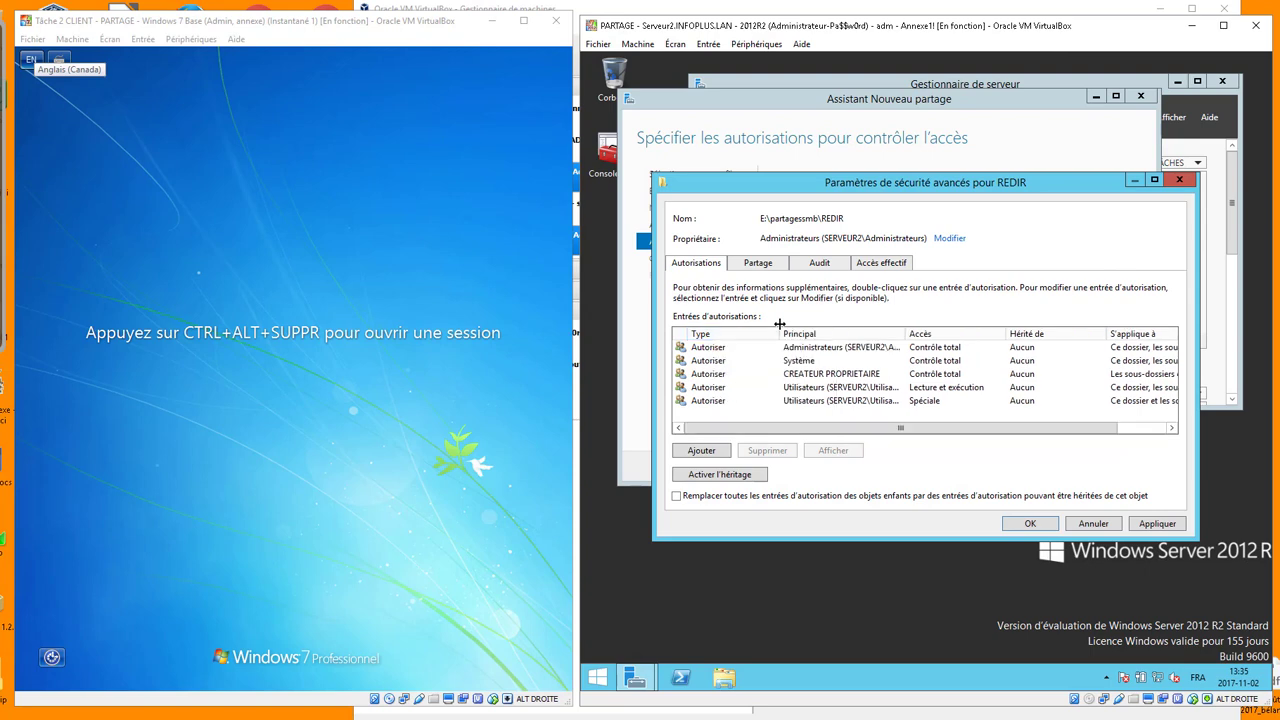
click(833, 389)
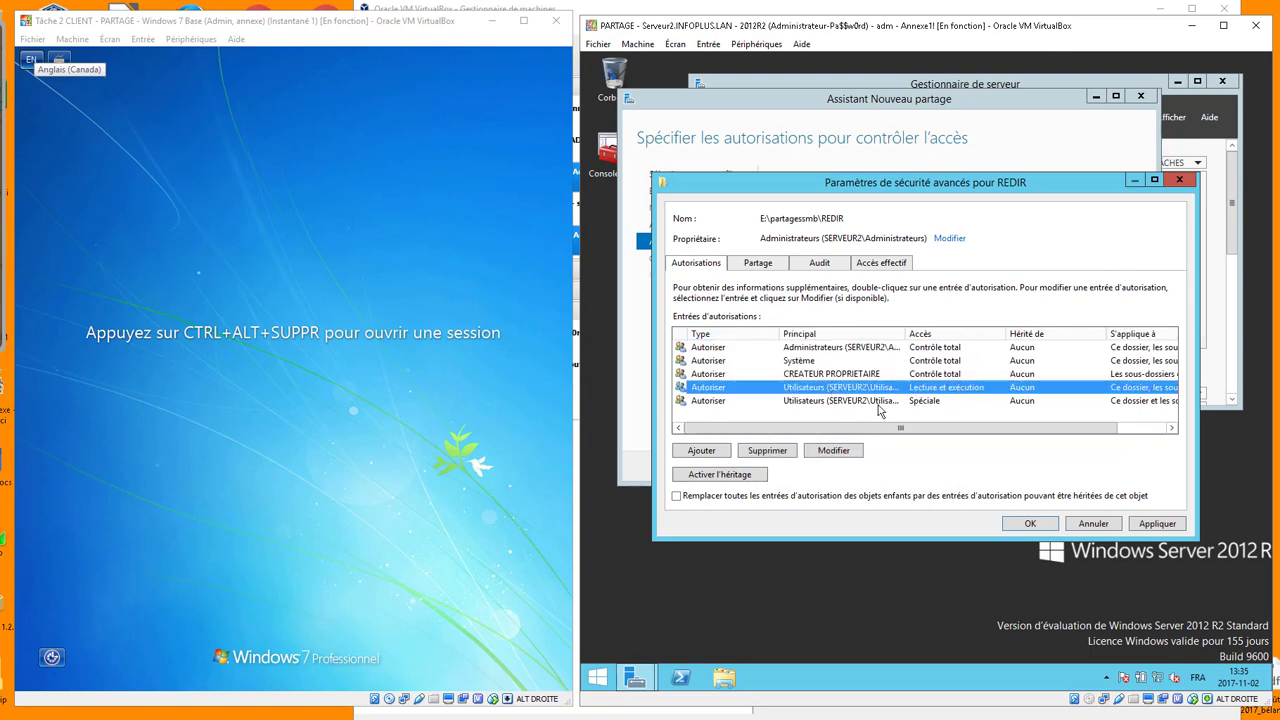
click(768, 452)
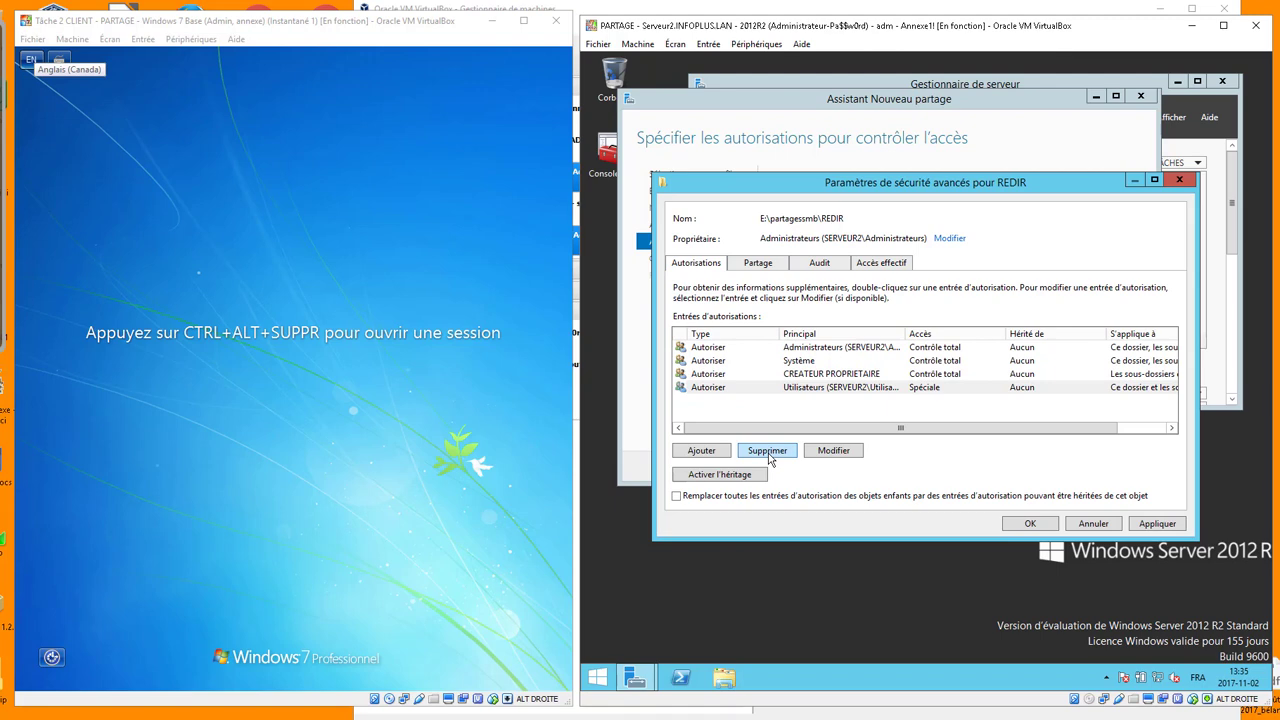
double_click(814, 389)
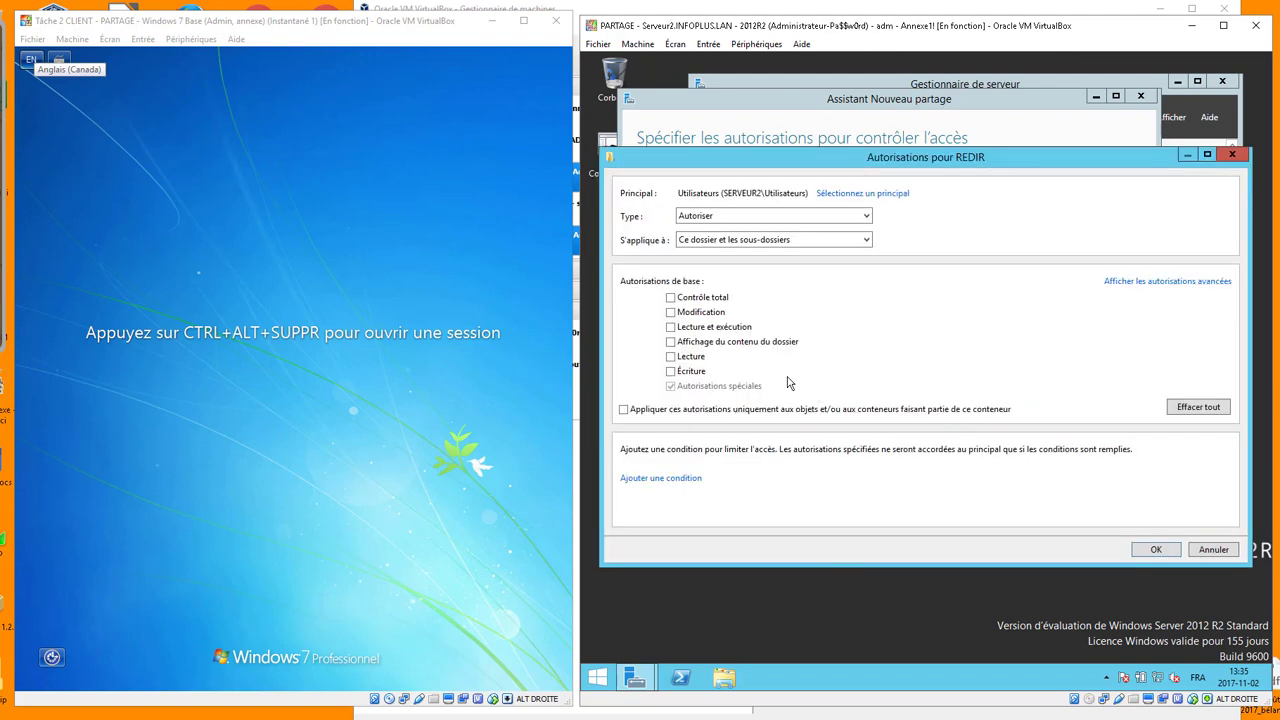
Limit the entry to Création de dossier only, applying to Ce dossier seulement
click(1182, 283)
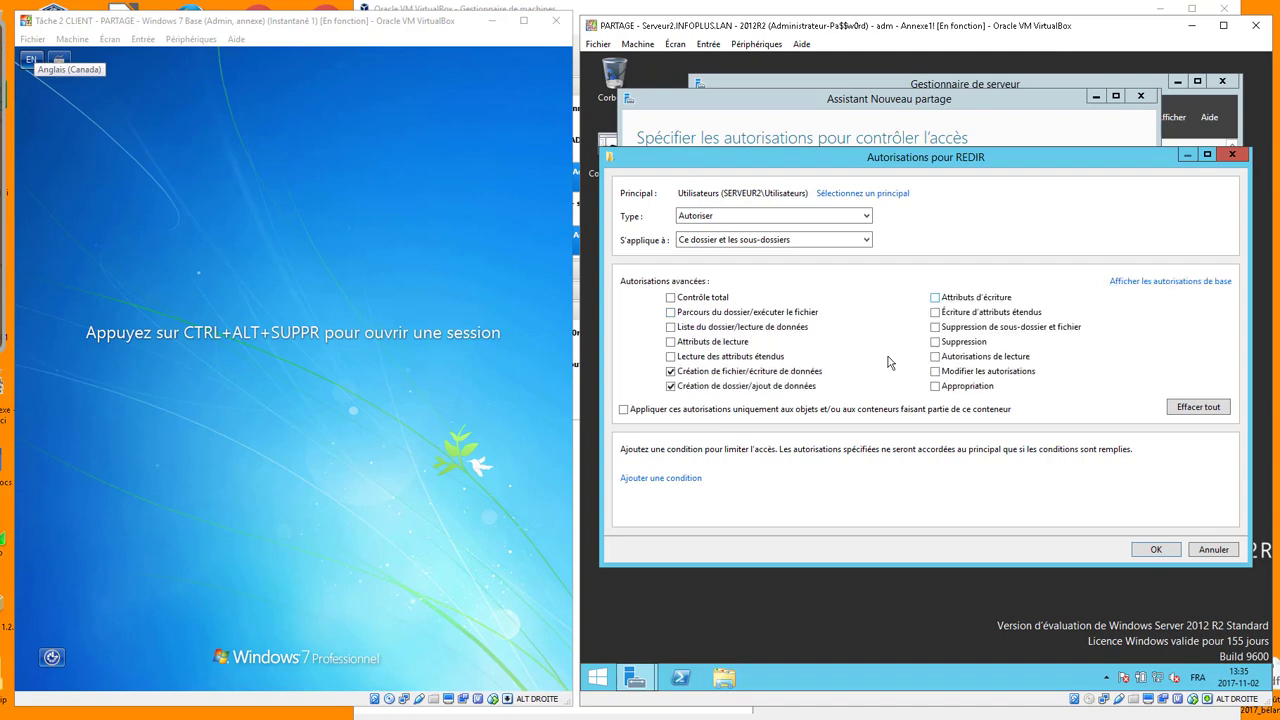
click(670, 371)
click(714, 246)
click(715, 254)
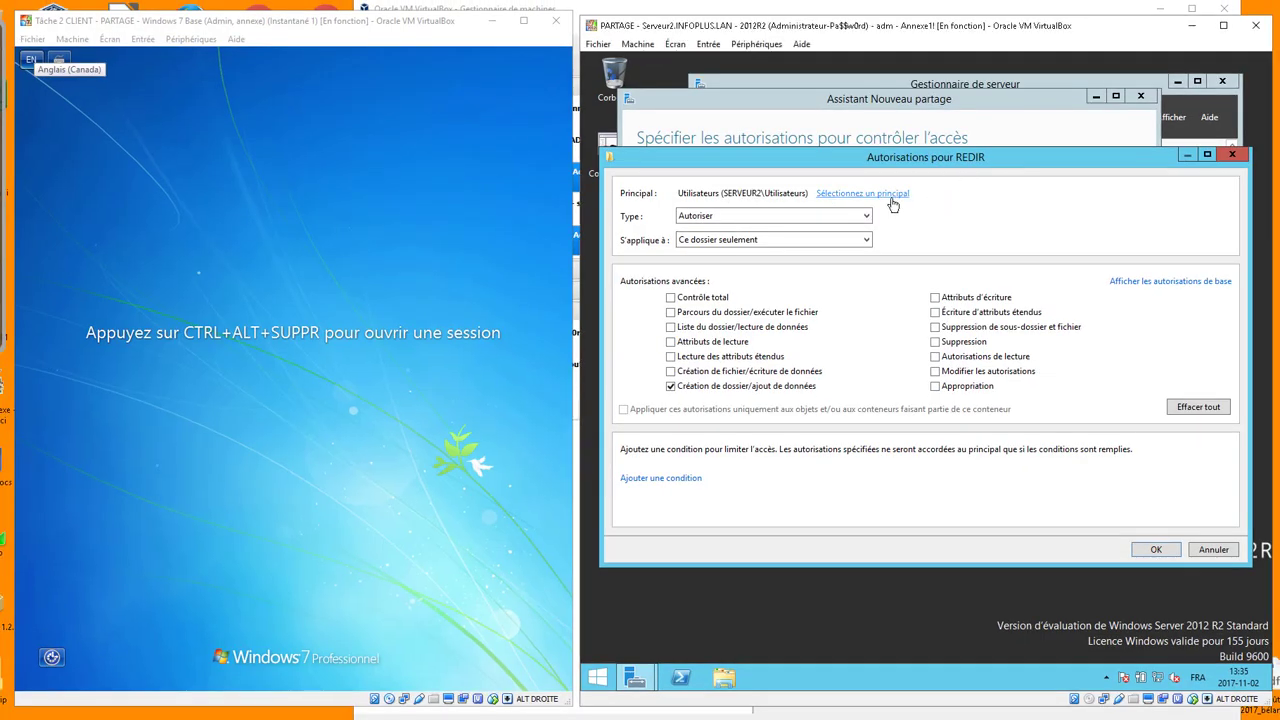
Set the entry's principal to Utilisateurs du domaine and confirm the permission entry
click(868, 222)
text(ut)
key(Return)
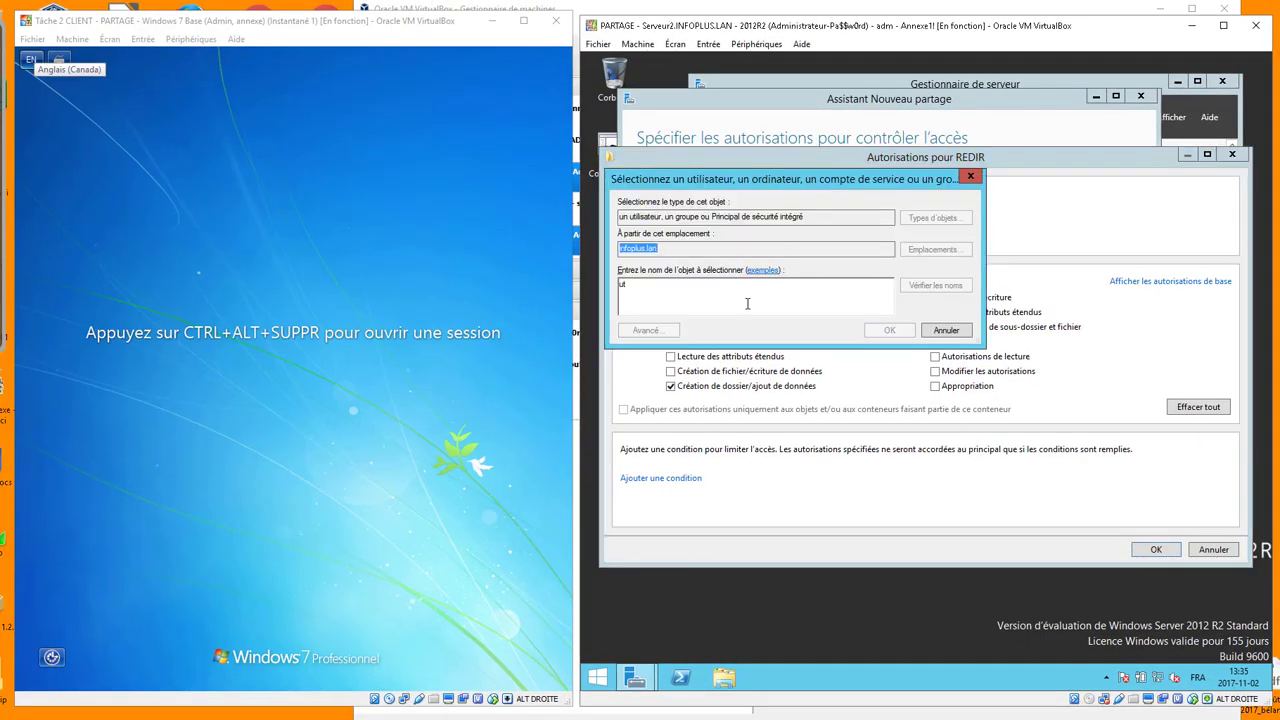
click(678, 319)
double_click(678, 319)
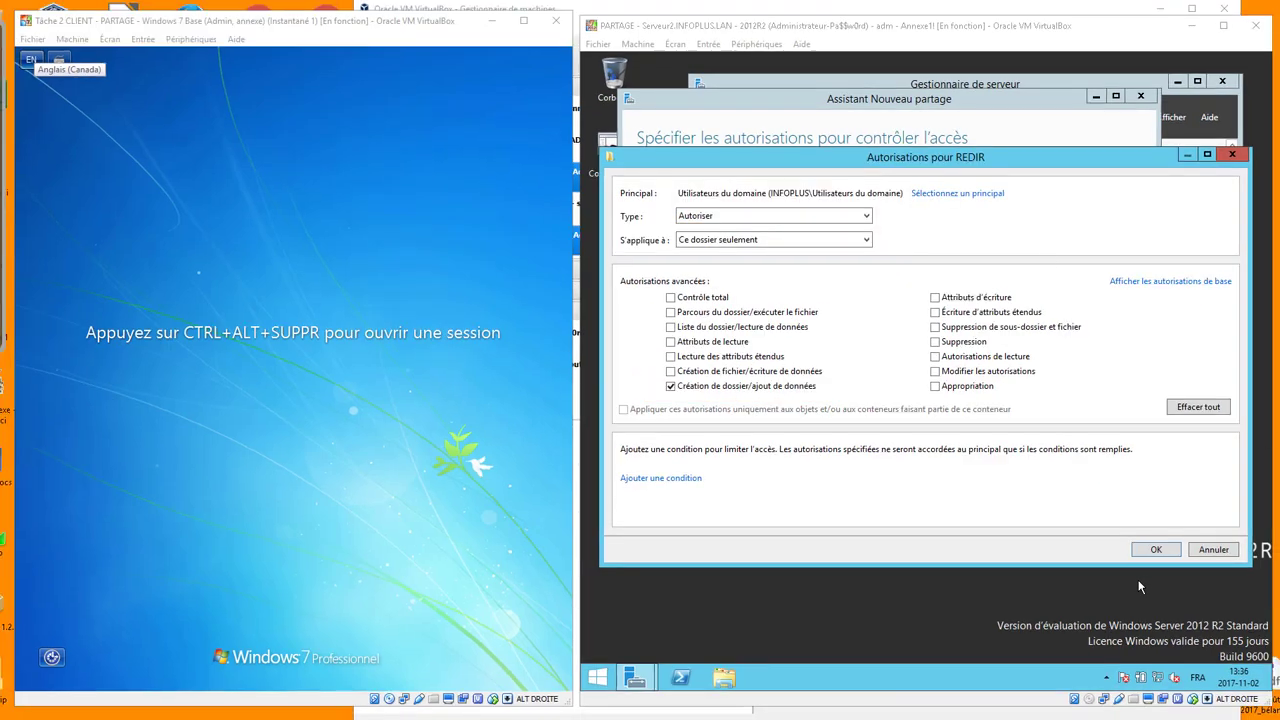
click(1155, 550)
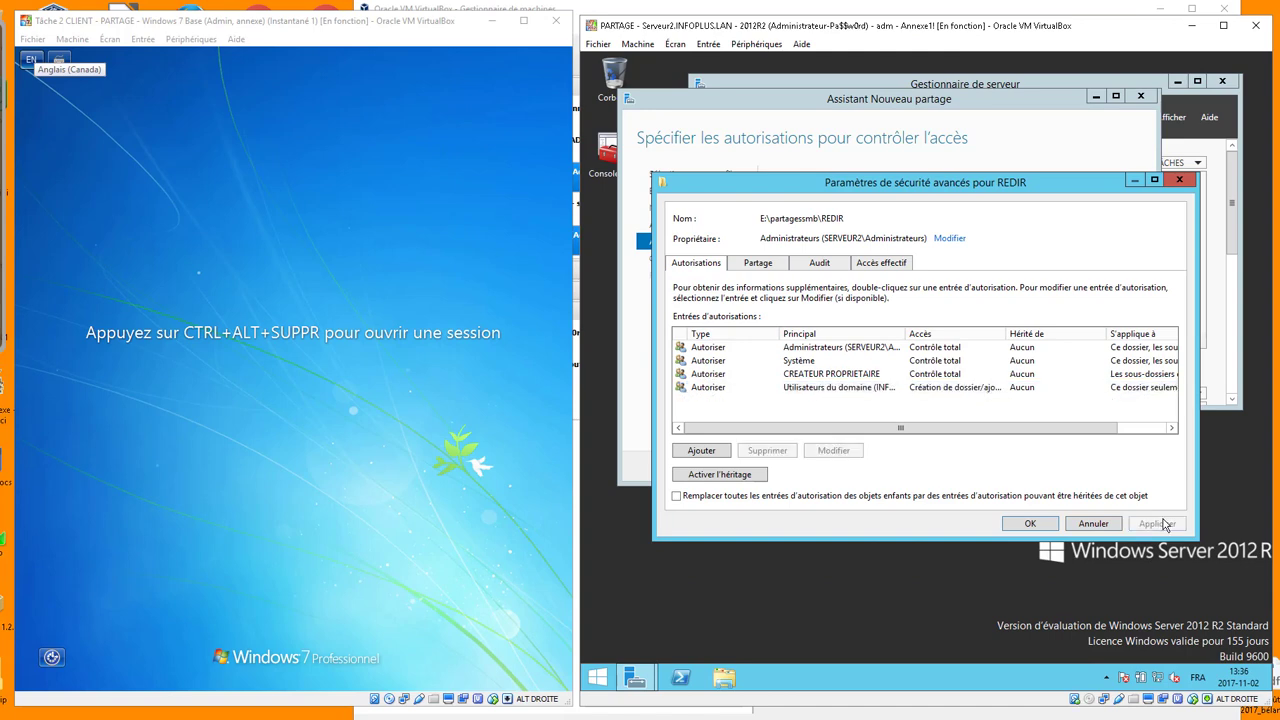
Apply the security settings and finish the wizard to create the REDIR$ share
click(1050, 526)
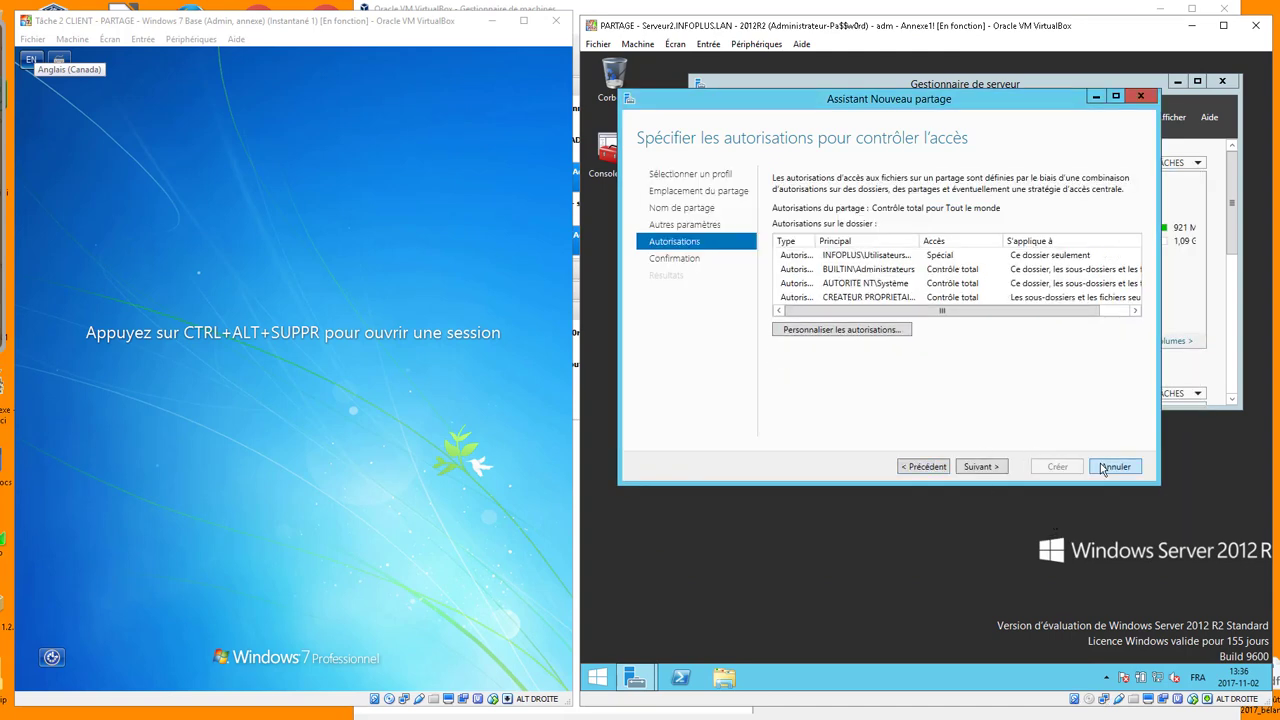
click(980, 467)
click(1050, 470)
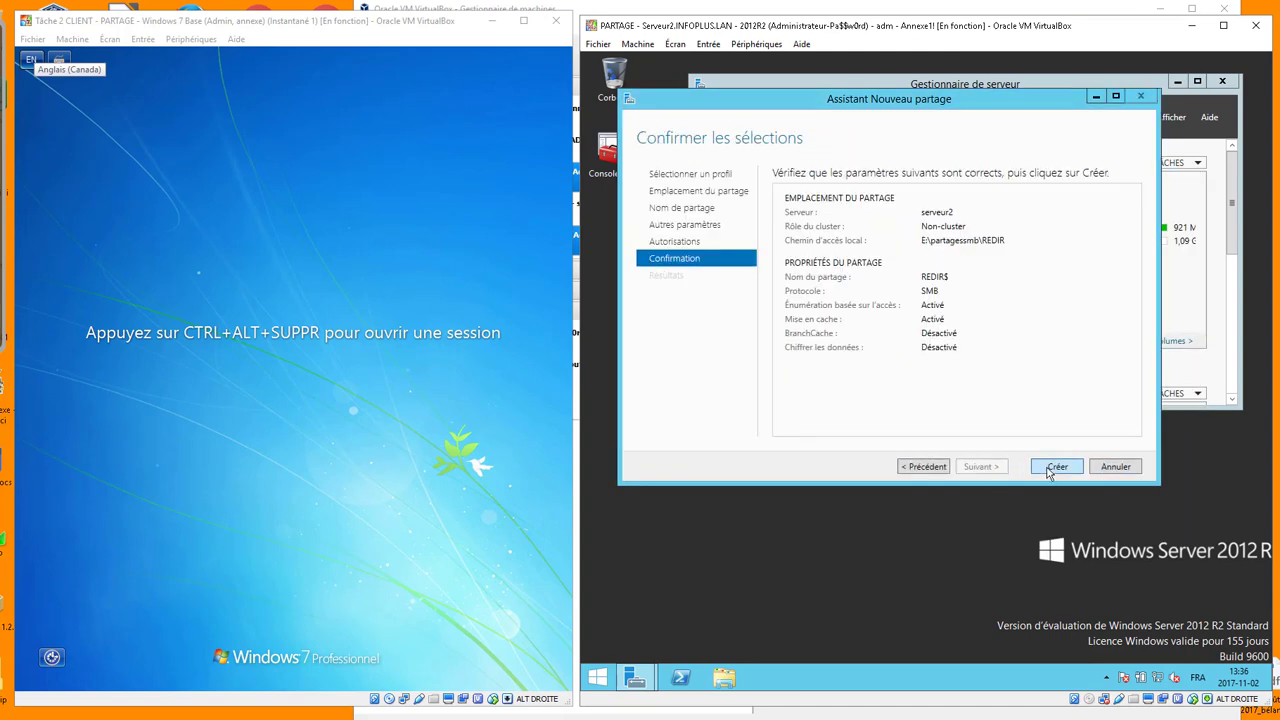
click(1056, 467)
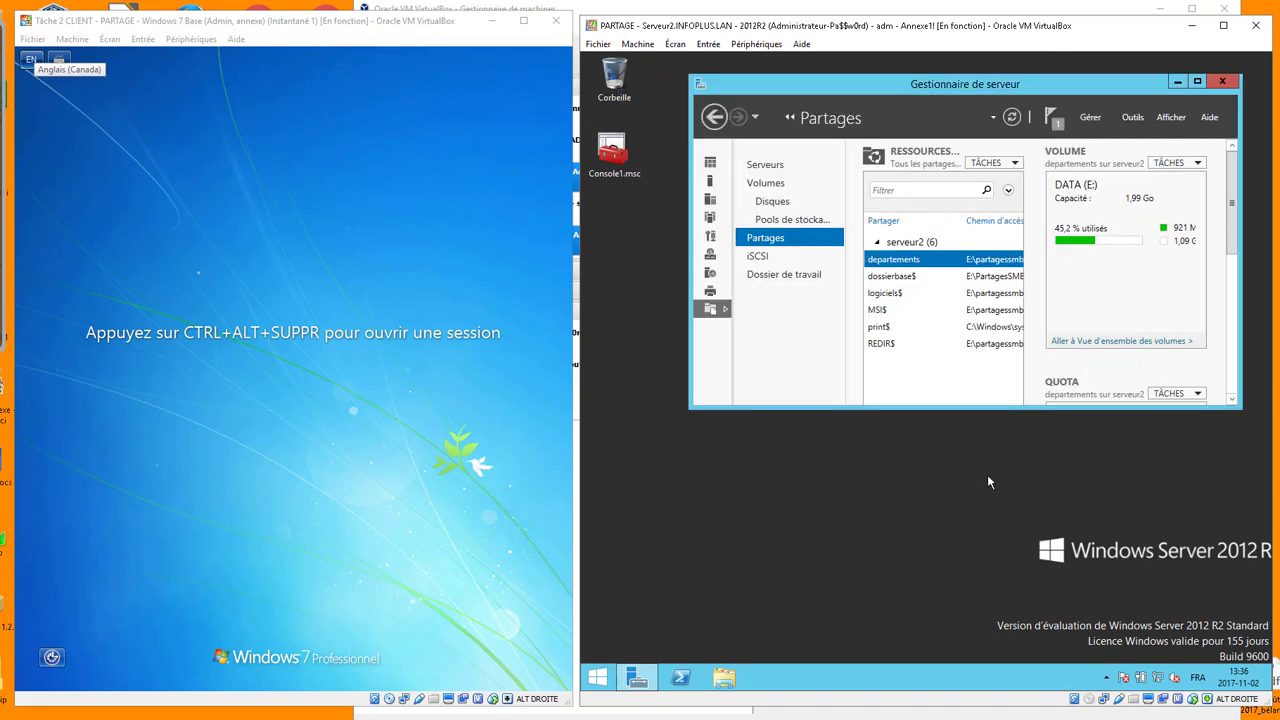
click(264, 517)
Log on to the Windows 7 client with the account password and dismiss the activation prompt
key(ctrl+alt+Delete)
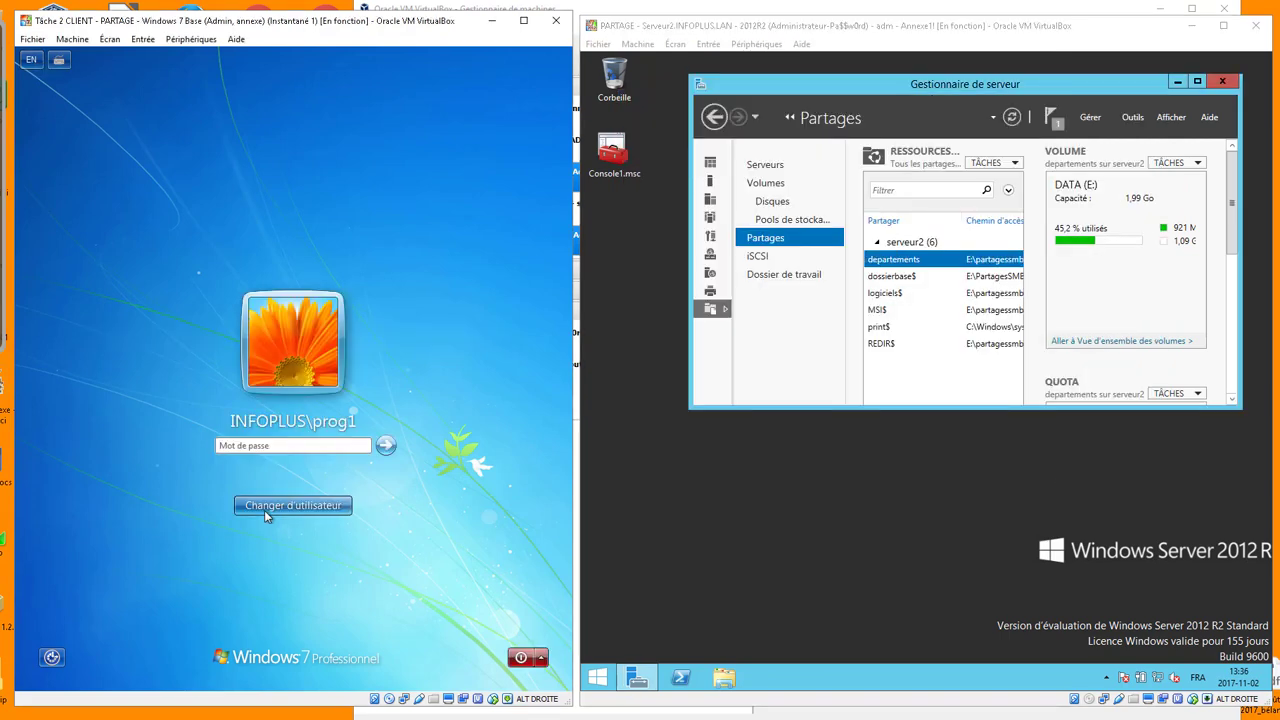
text(Pa$$w0rd)
key(Return)
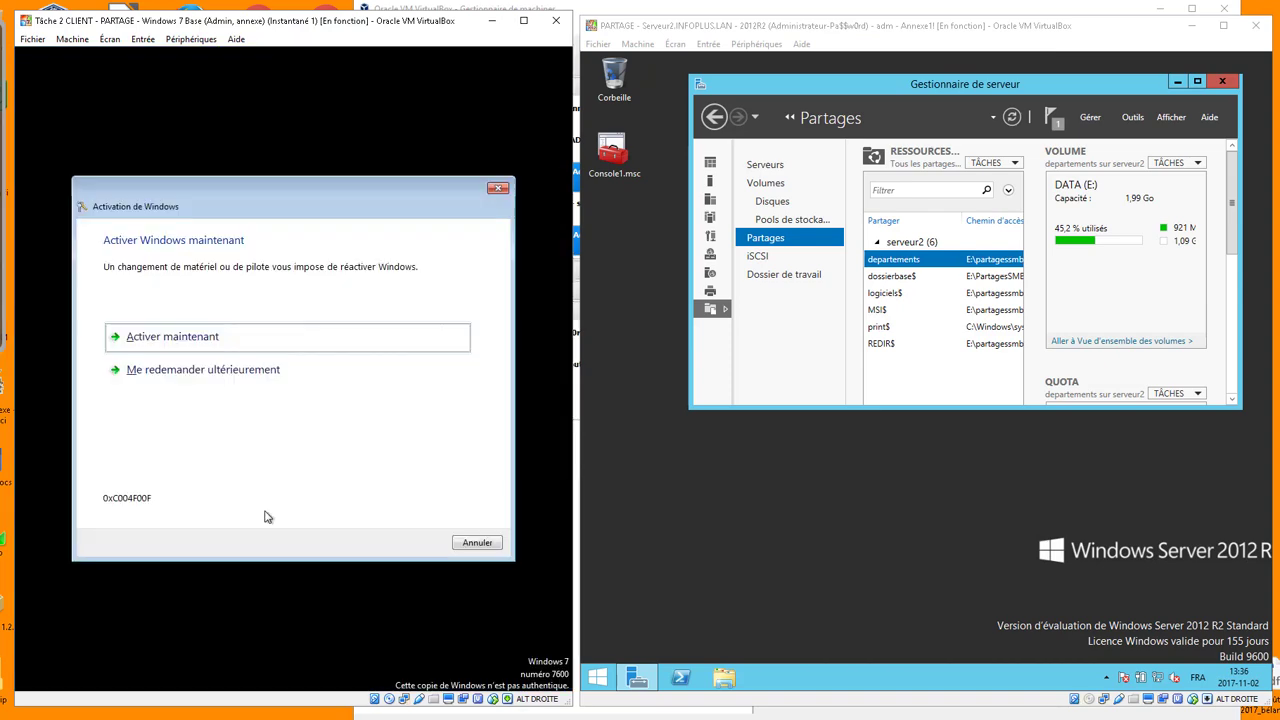
click(477, 542)
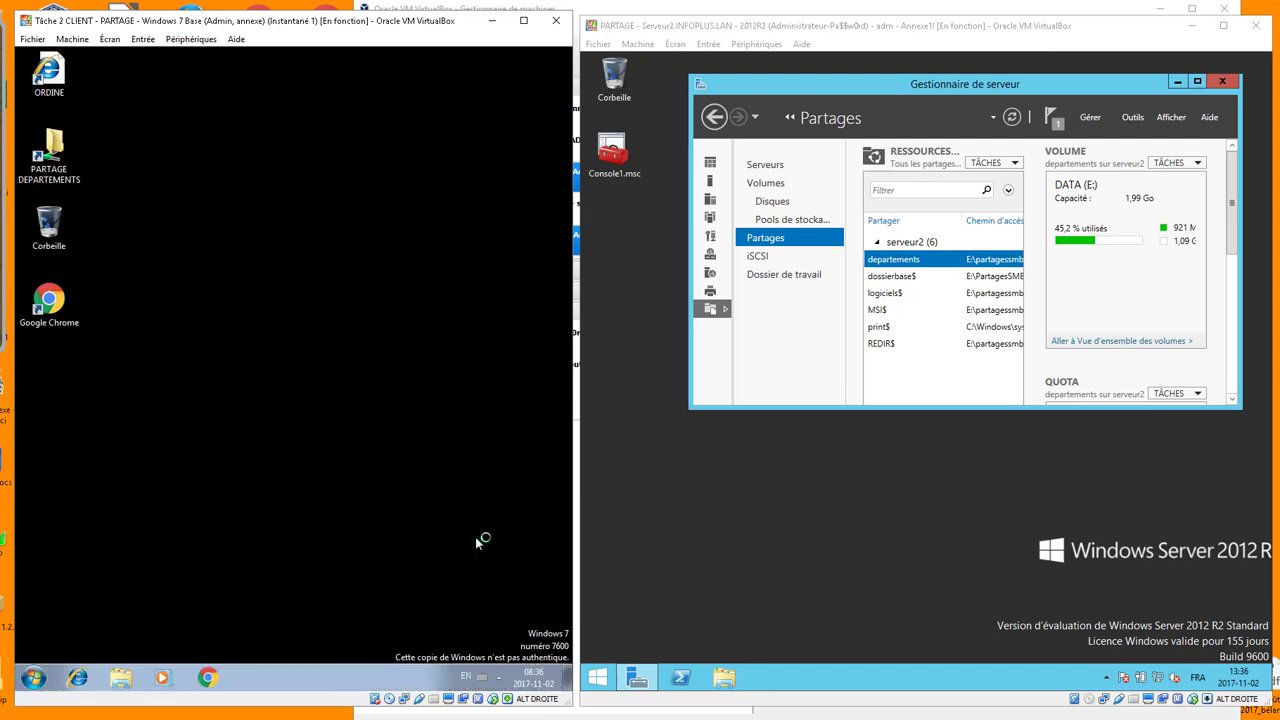
Run md \\serveur2\REDIR$\TEST in a Command Prompt
key(super+r)
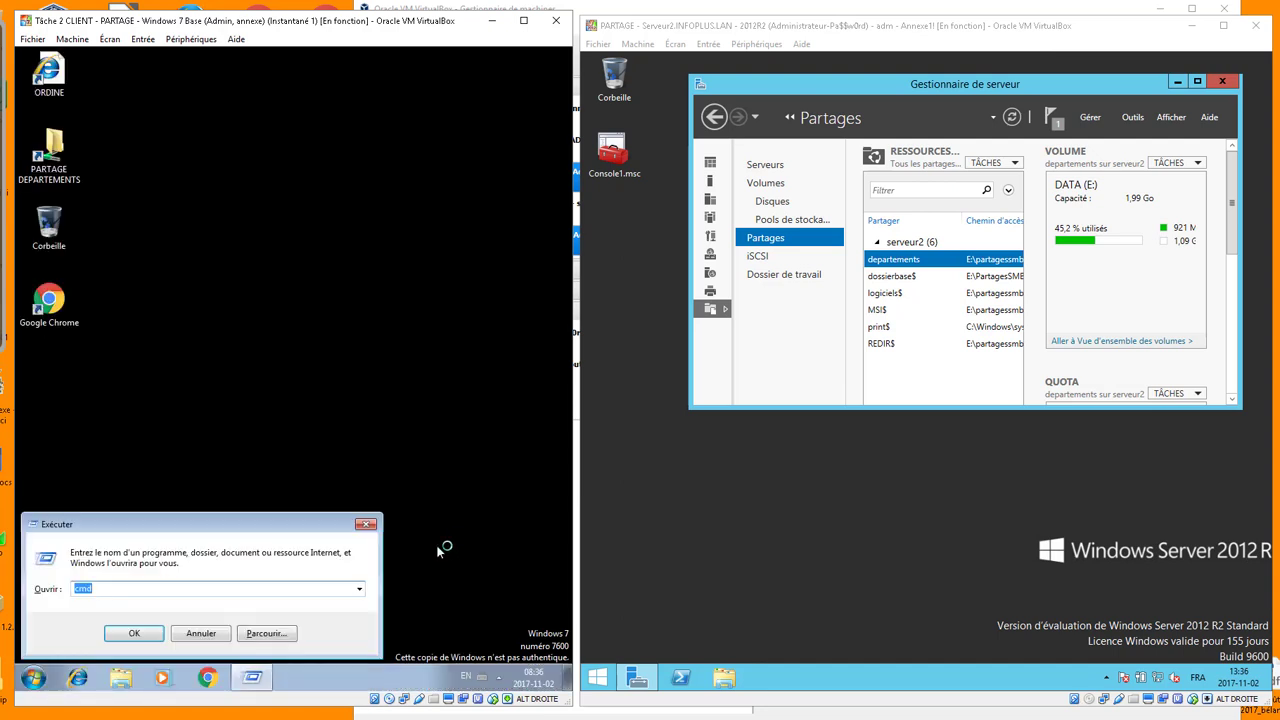
key(Return)
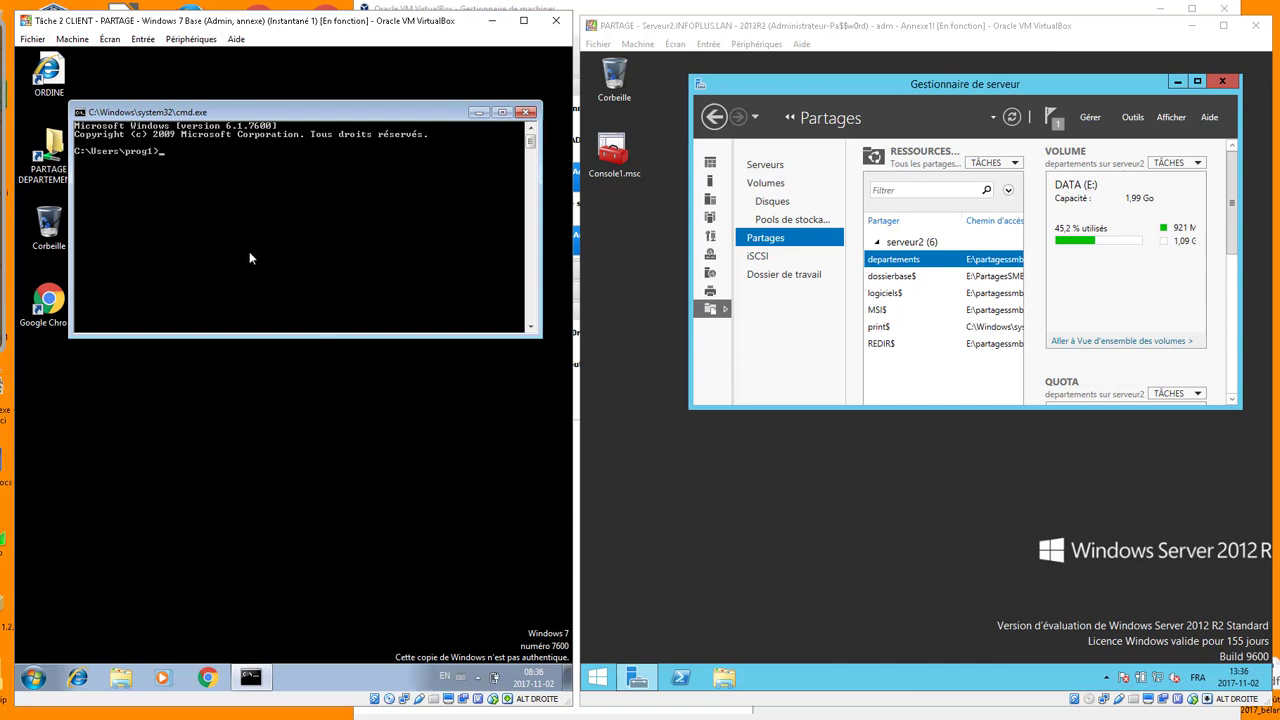
text(md )
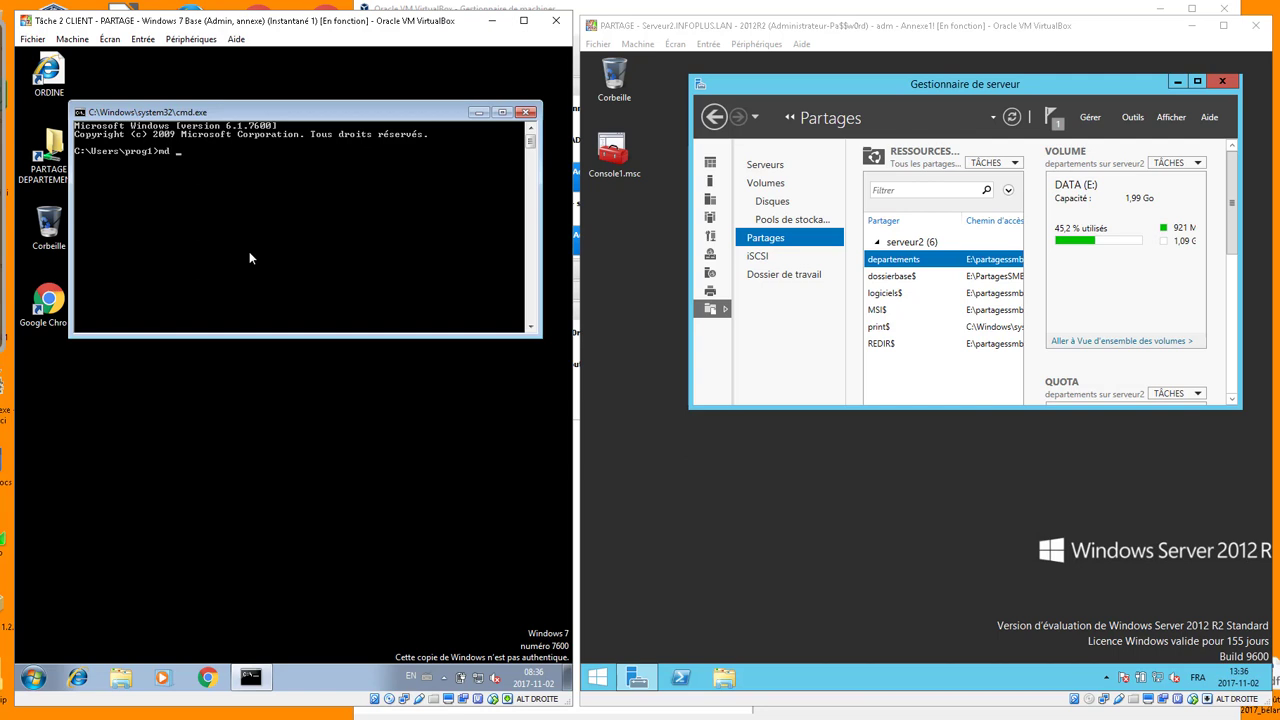
text(\\serveu)
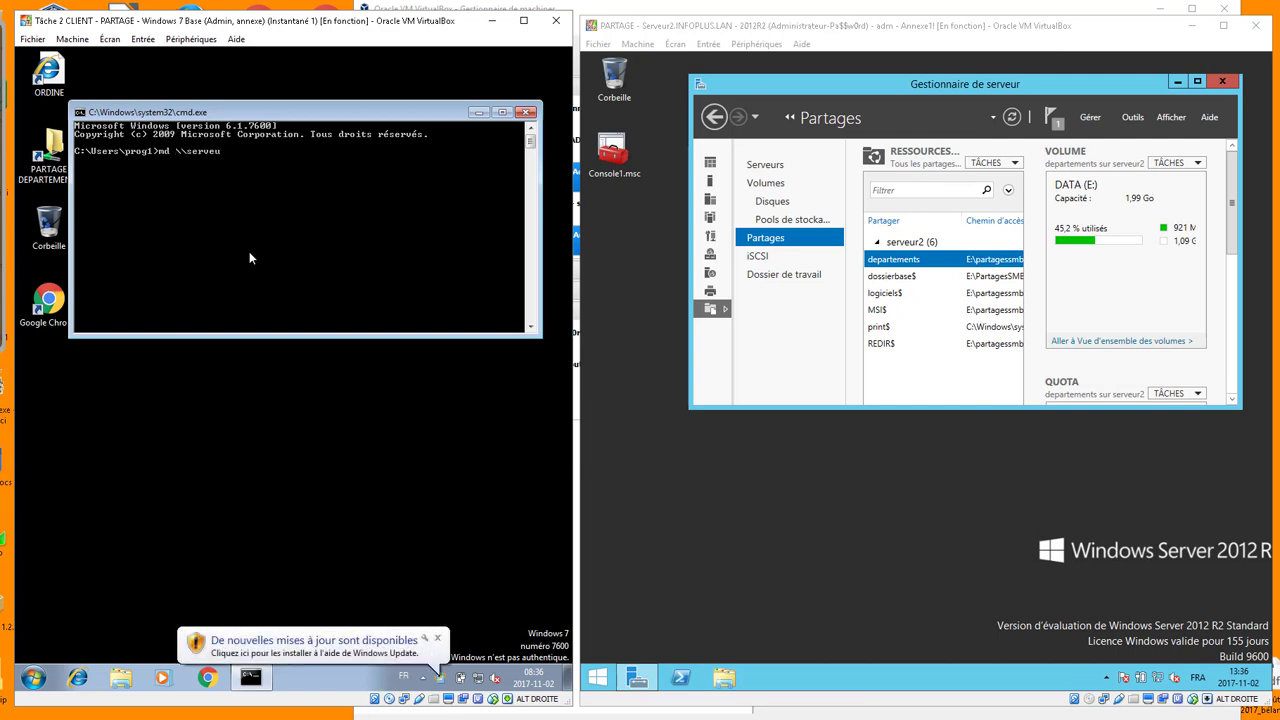
text(r2\REDIR)
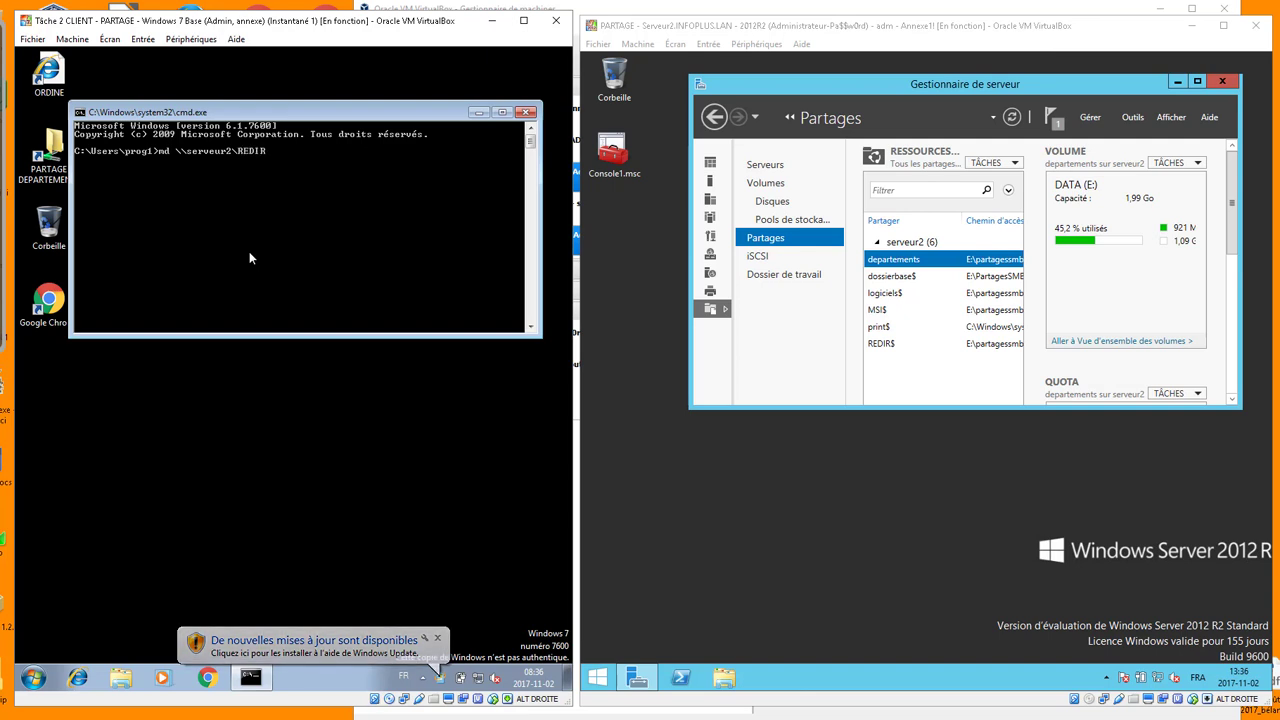
text($\)
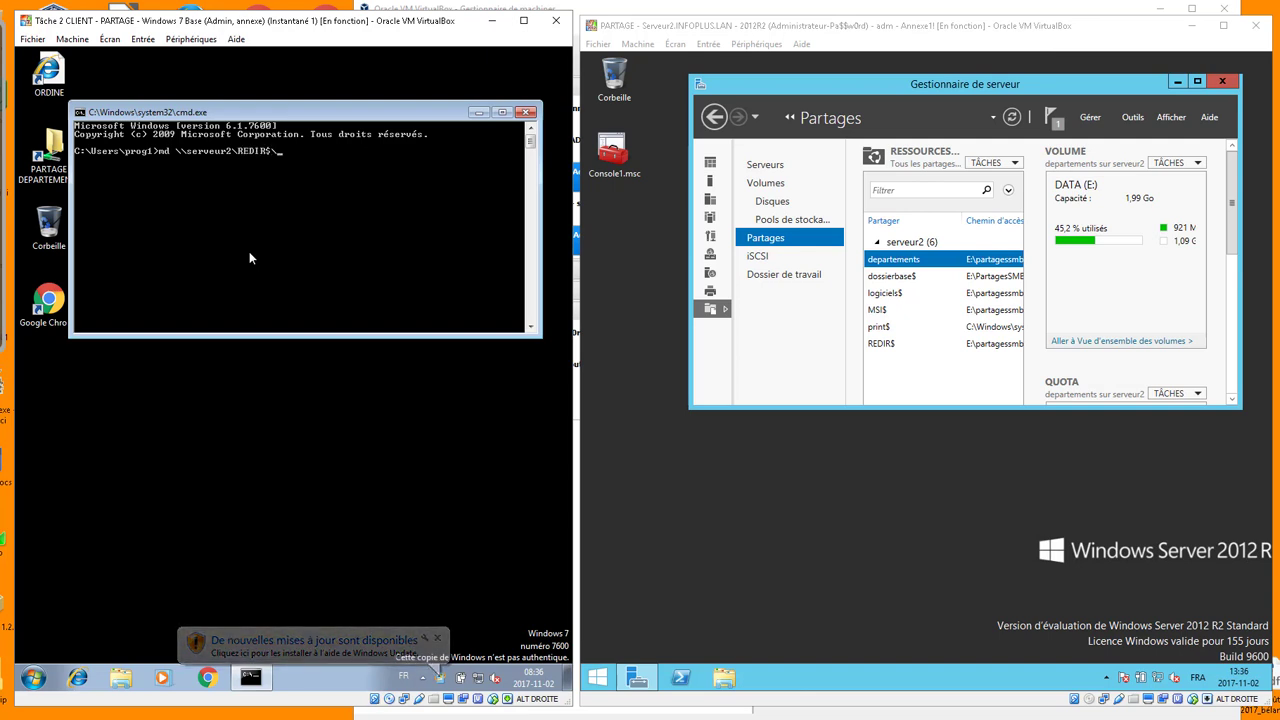
text(TEST)
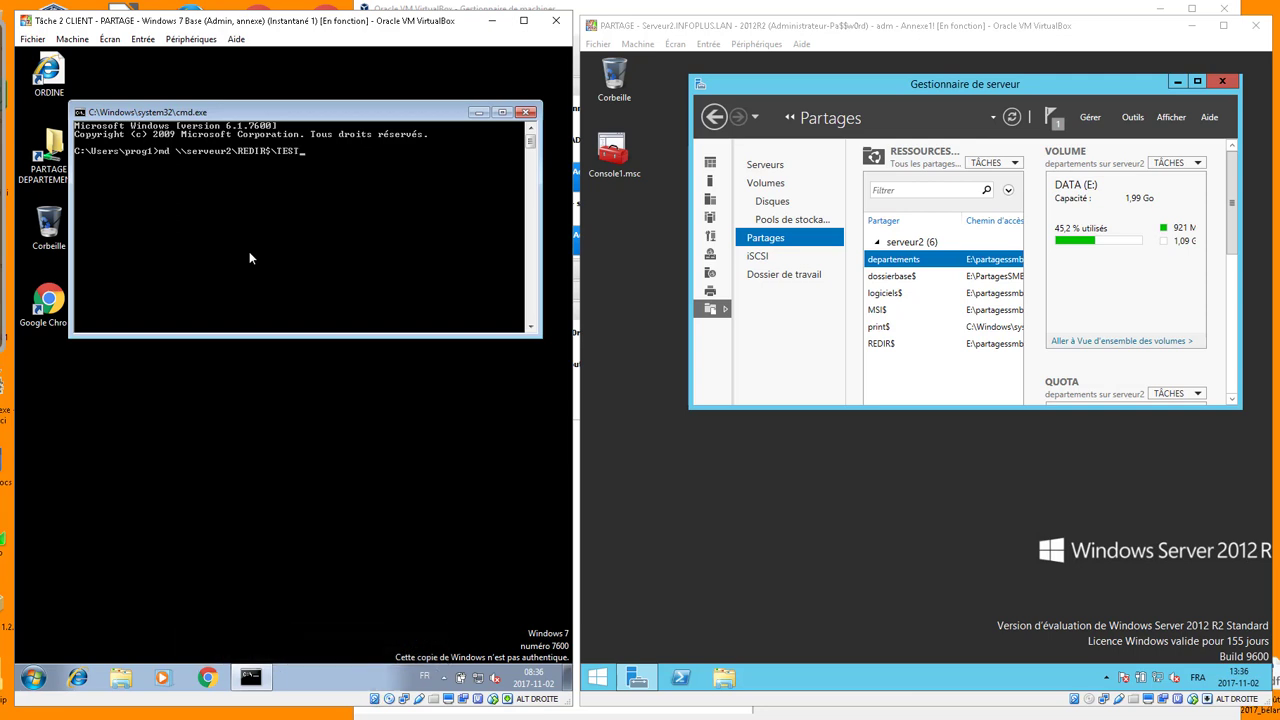
key(Return)
Browse to E:\PartagesSMB\REDIR on the server, find the TEST folder, and delete it
click(730, 680)
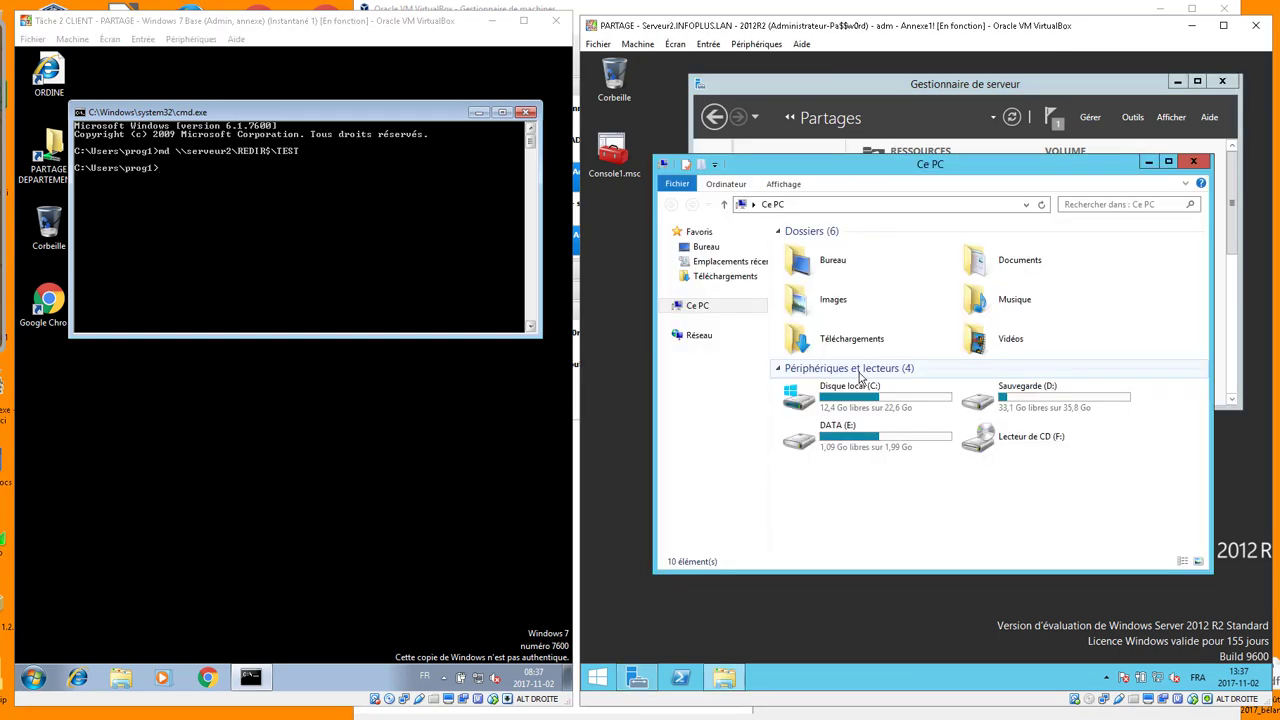
double_click(878, 440)
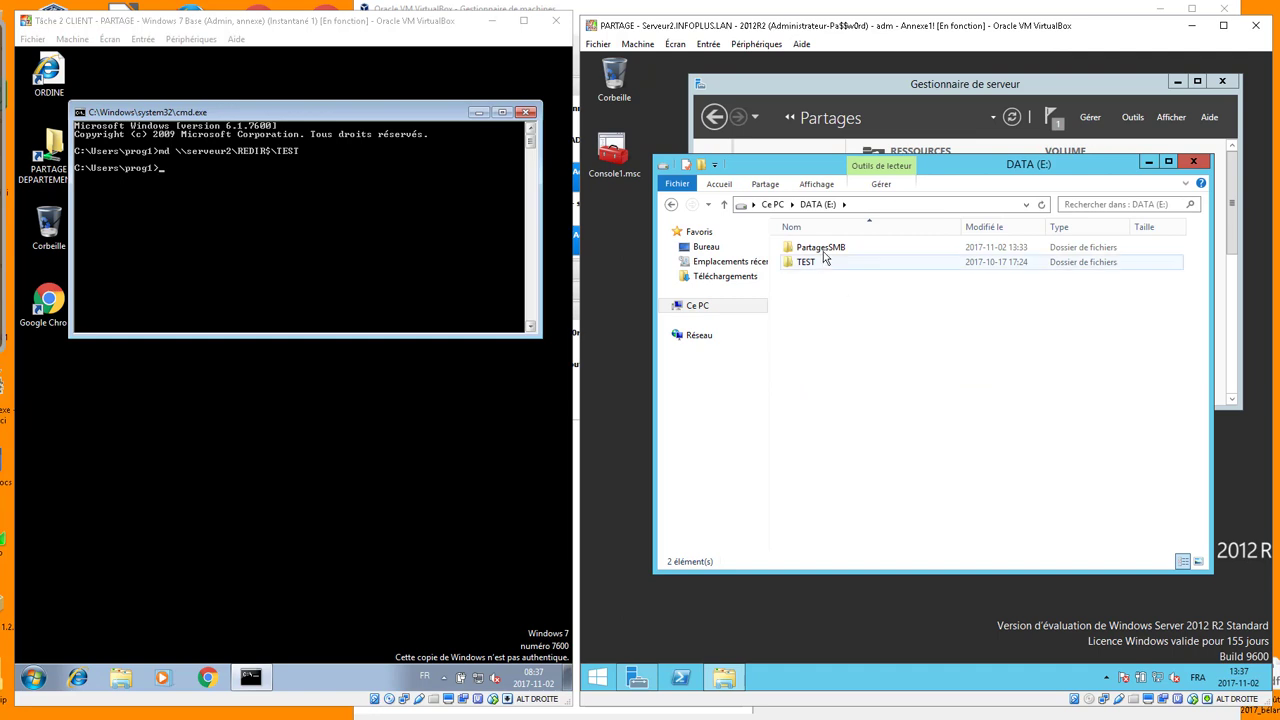
double_click(806, 249)
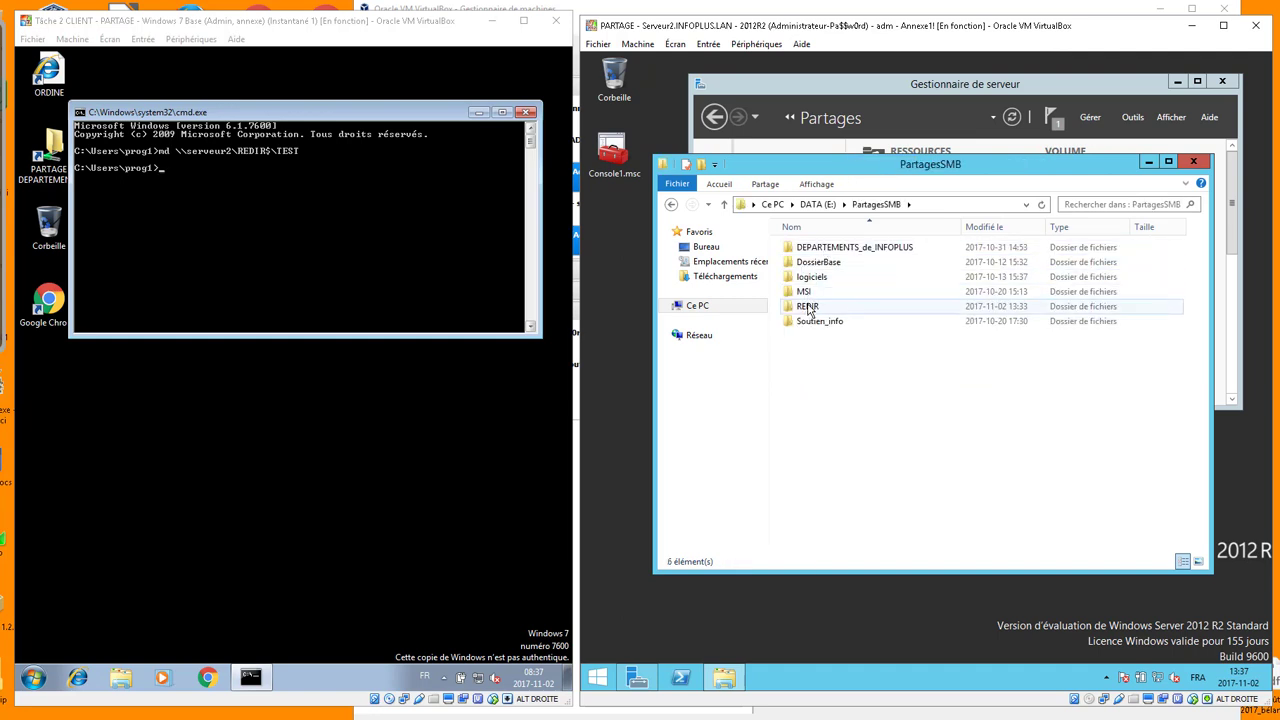
double_click(808, 308)
click(860, 390)
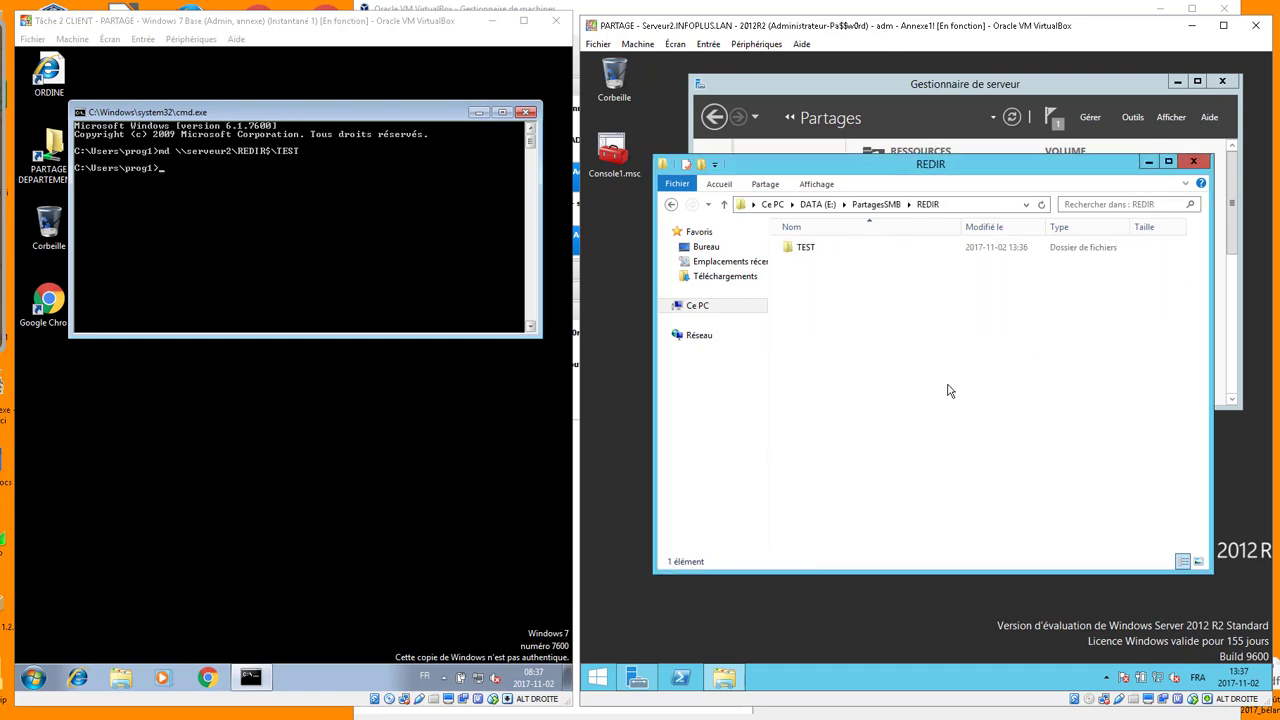
click(799, 257)
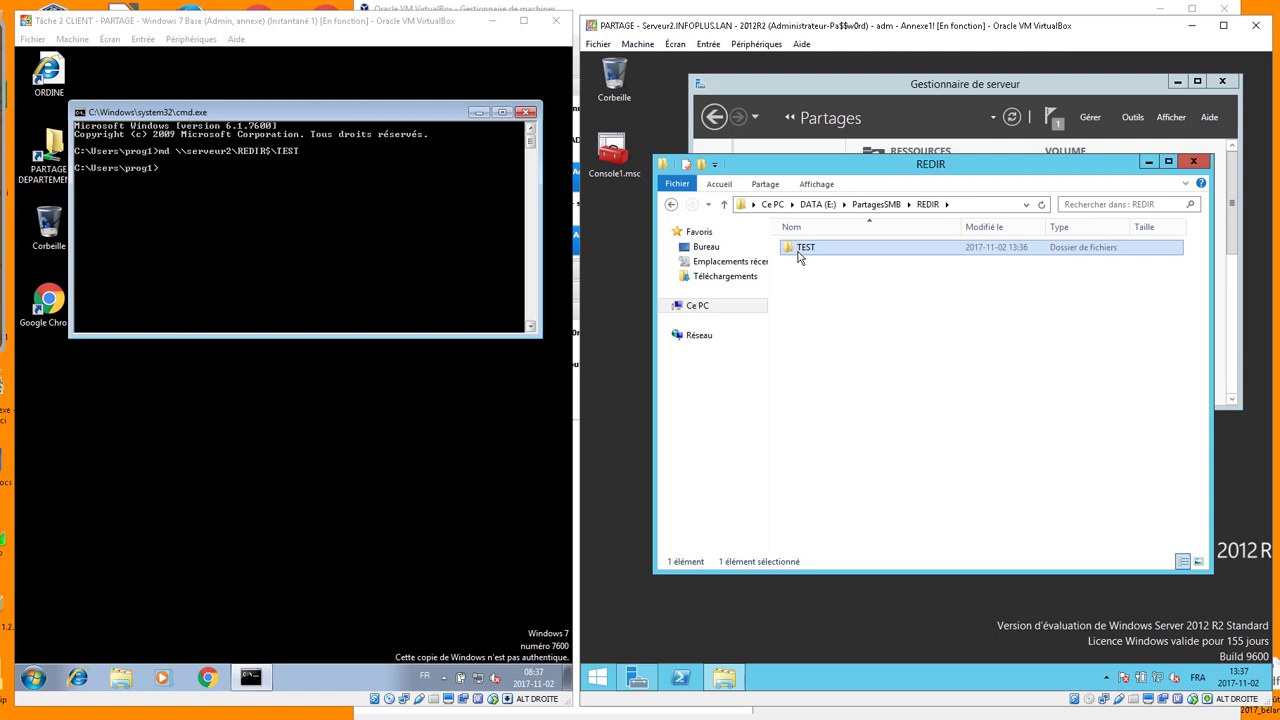
right_click(798, 256)
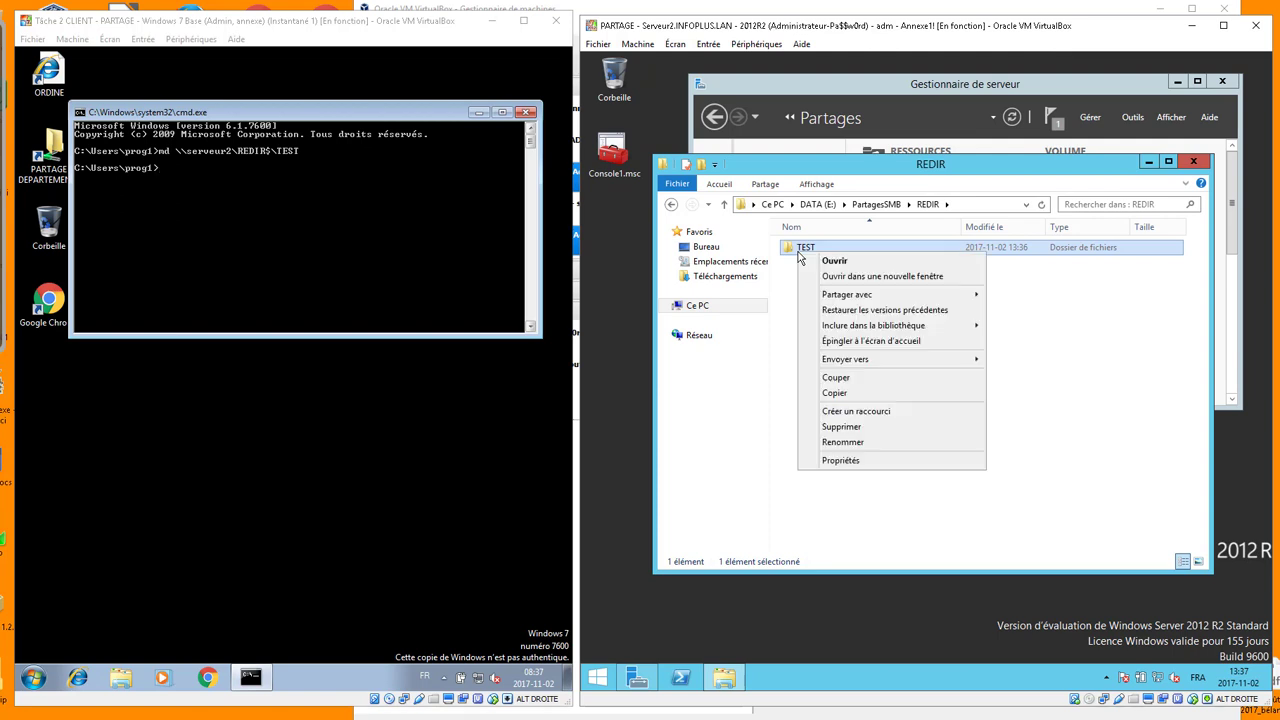
click(848, 430)
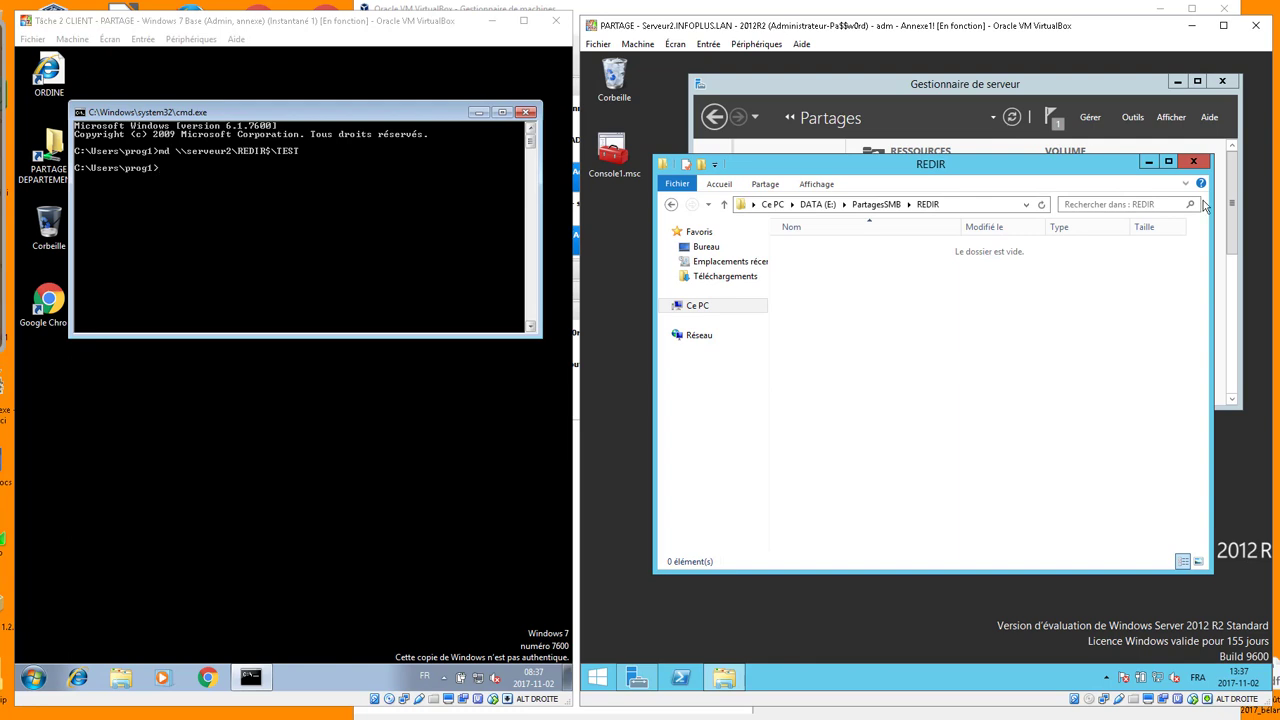
Close Explorer, launch Group Policy Management, and expand infoplus.lan > OU_INFOPLUS > OU_users > OU_Prog
click(1197, 163)
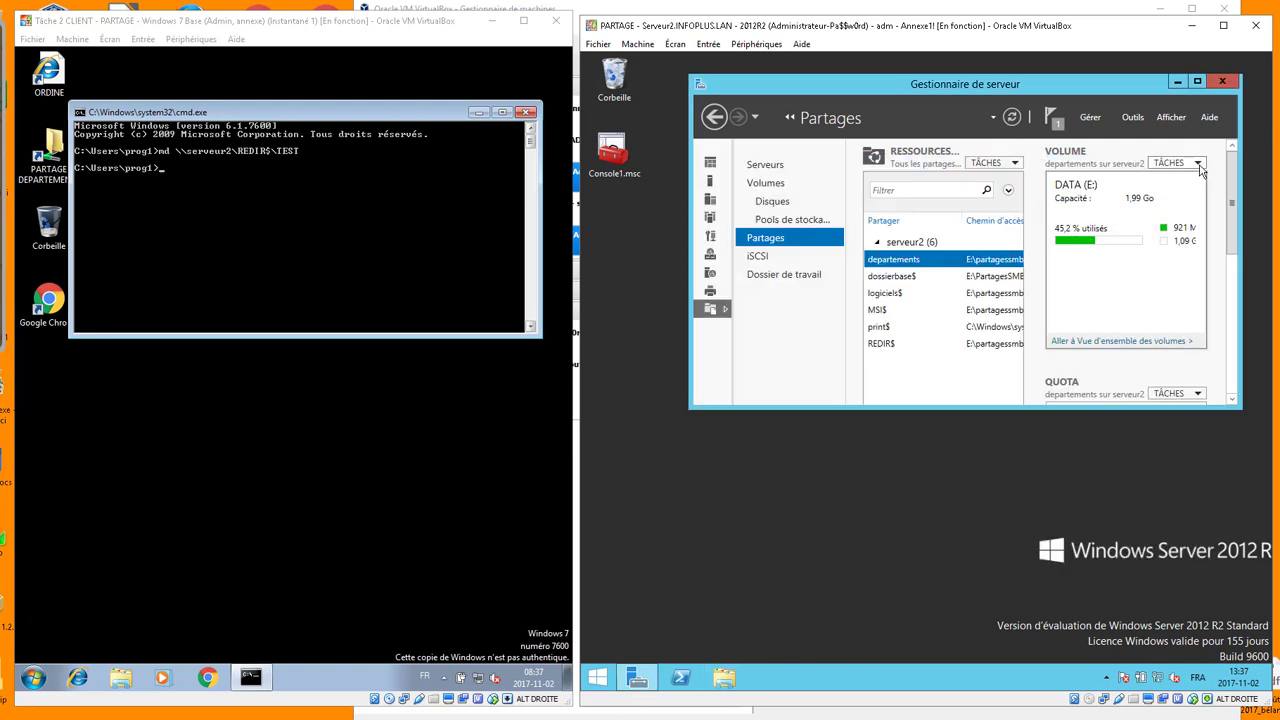
click(1133, 117)
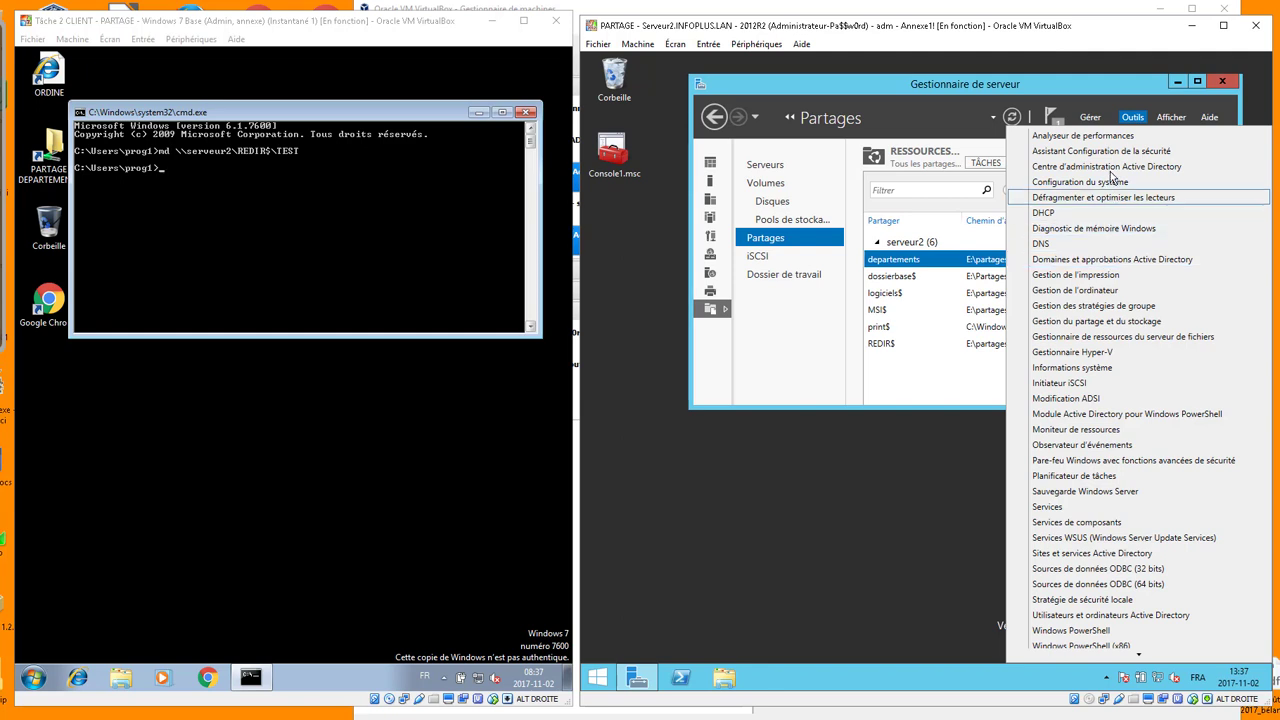
click(1103, 306)
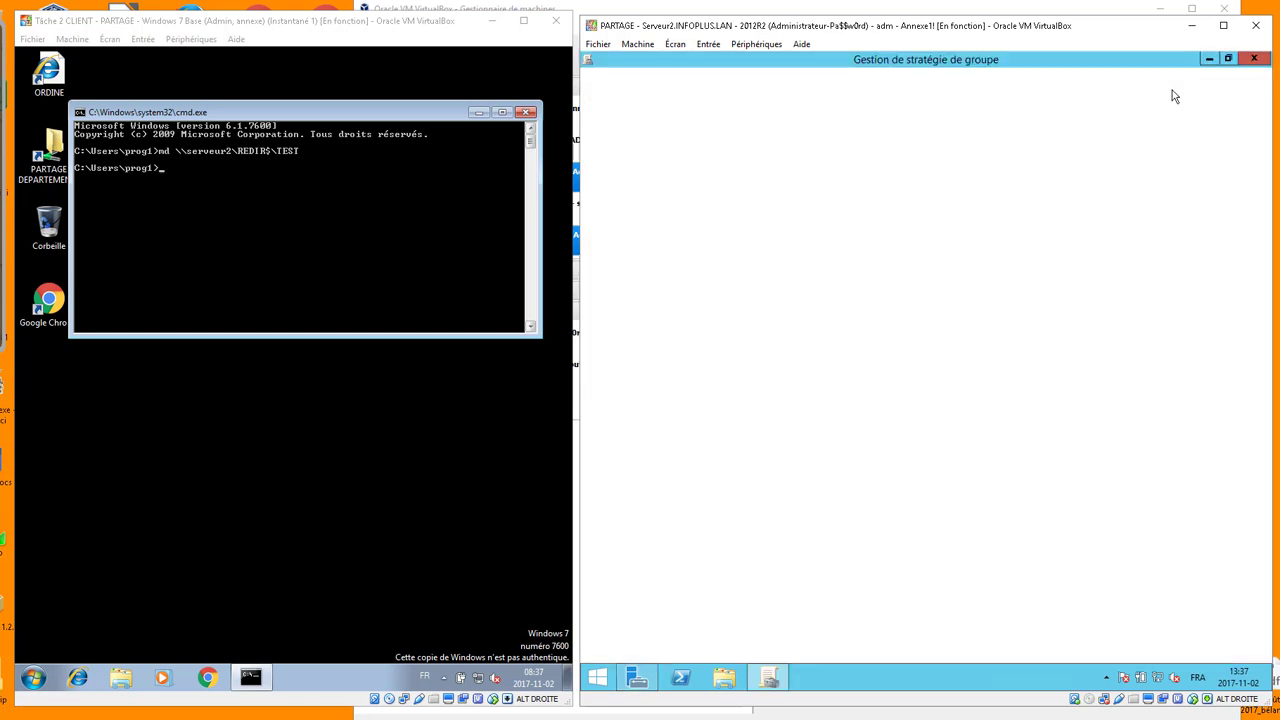
click(618, 150)
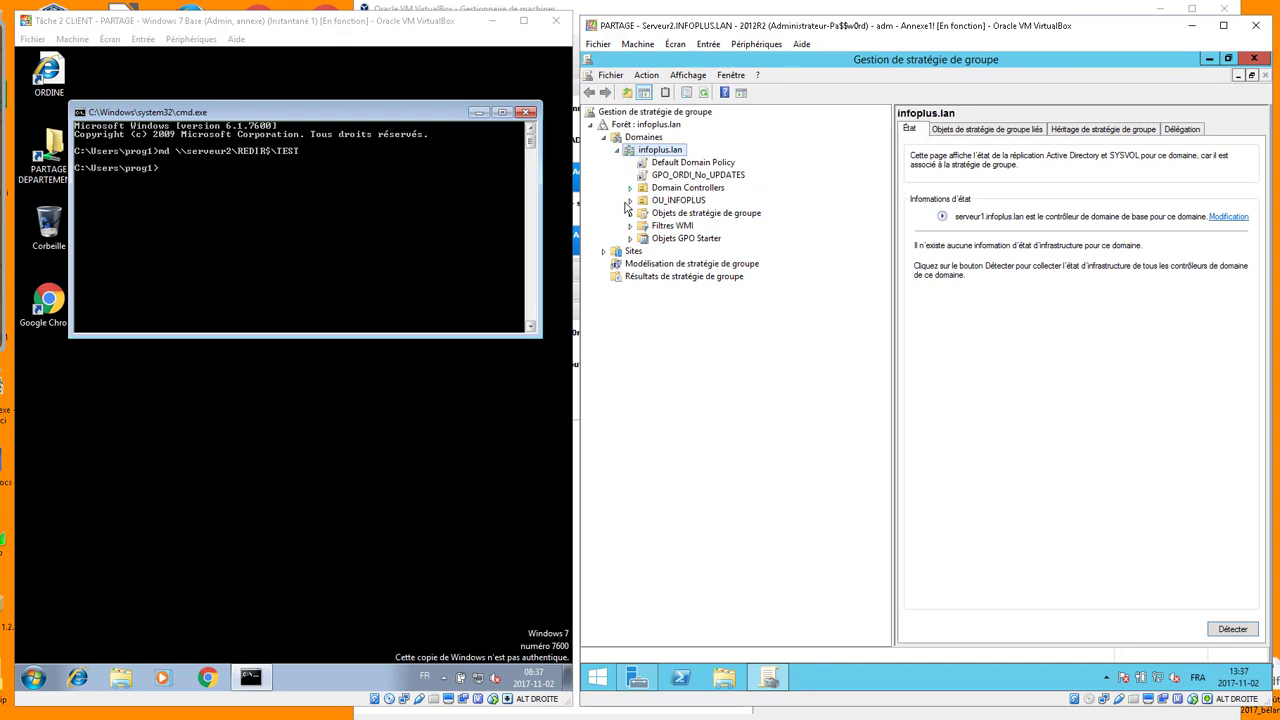
click(630, 201)
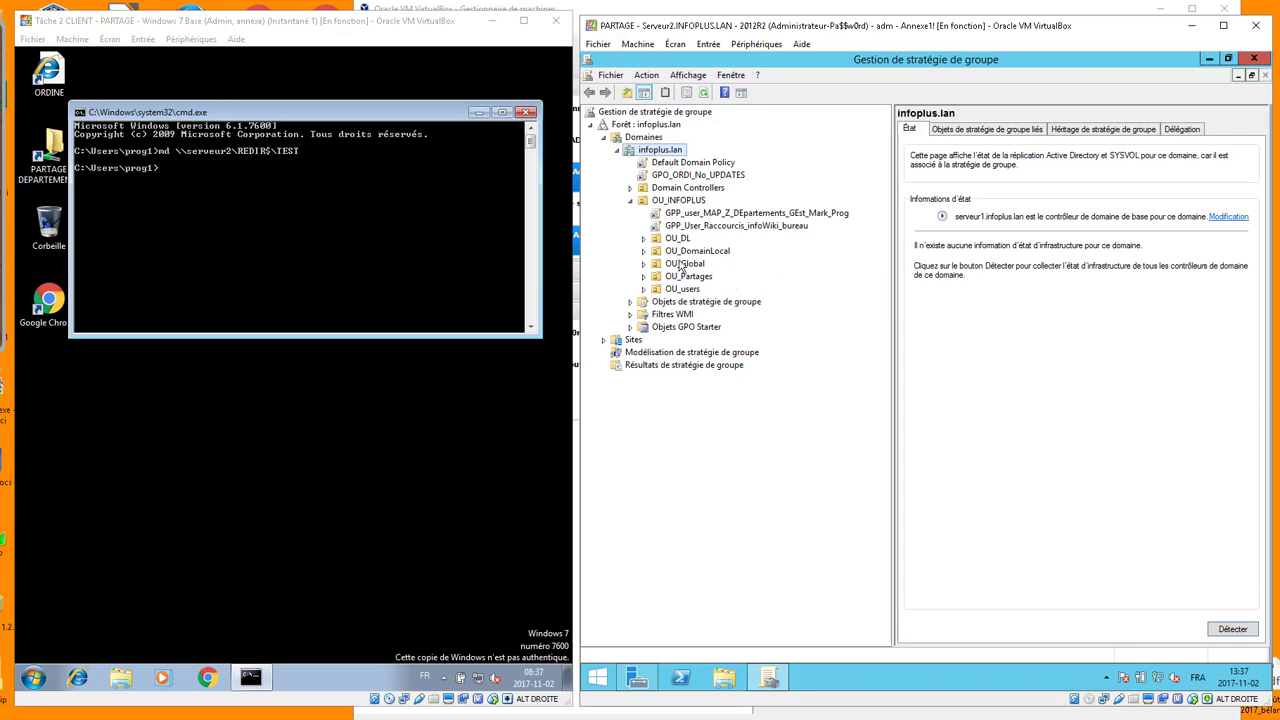
click(644, 289)
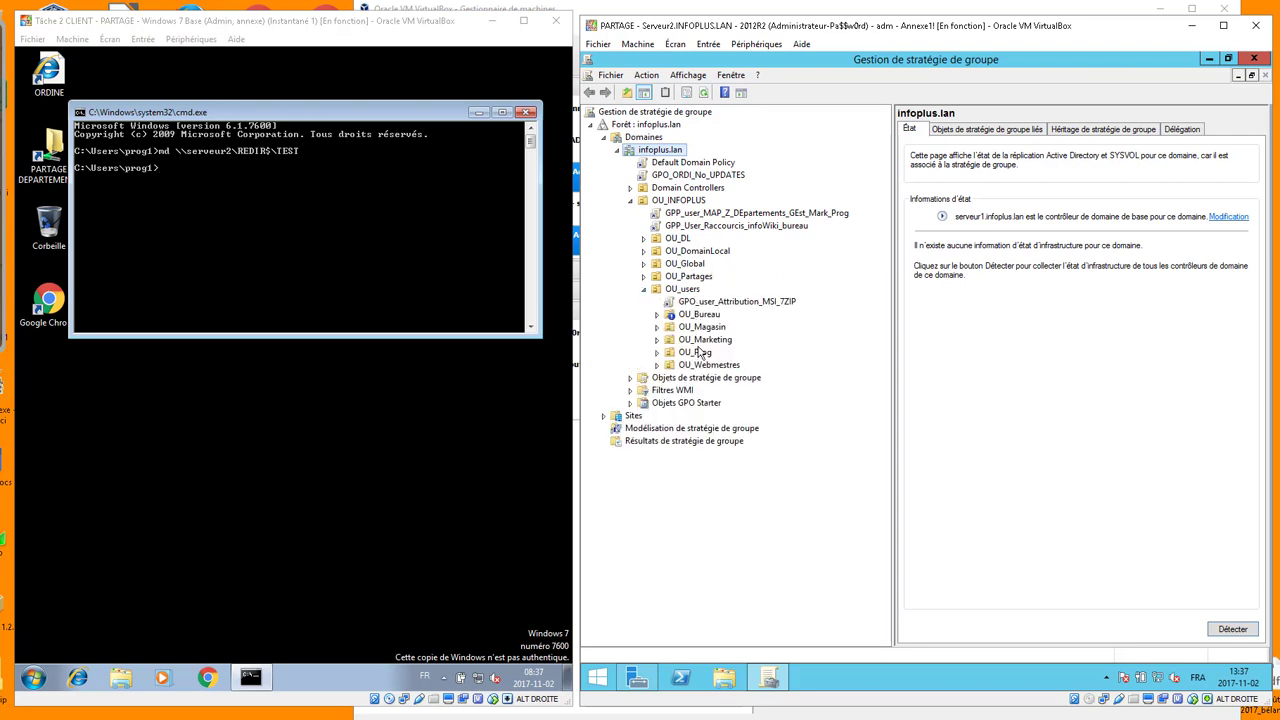
click(695, 353)
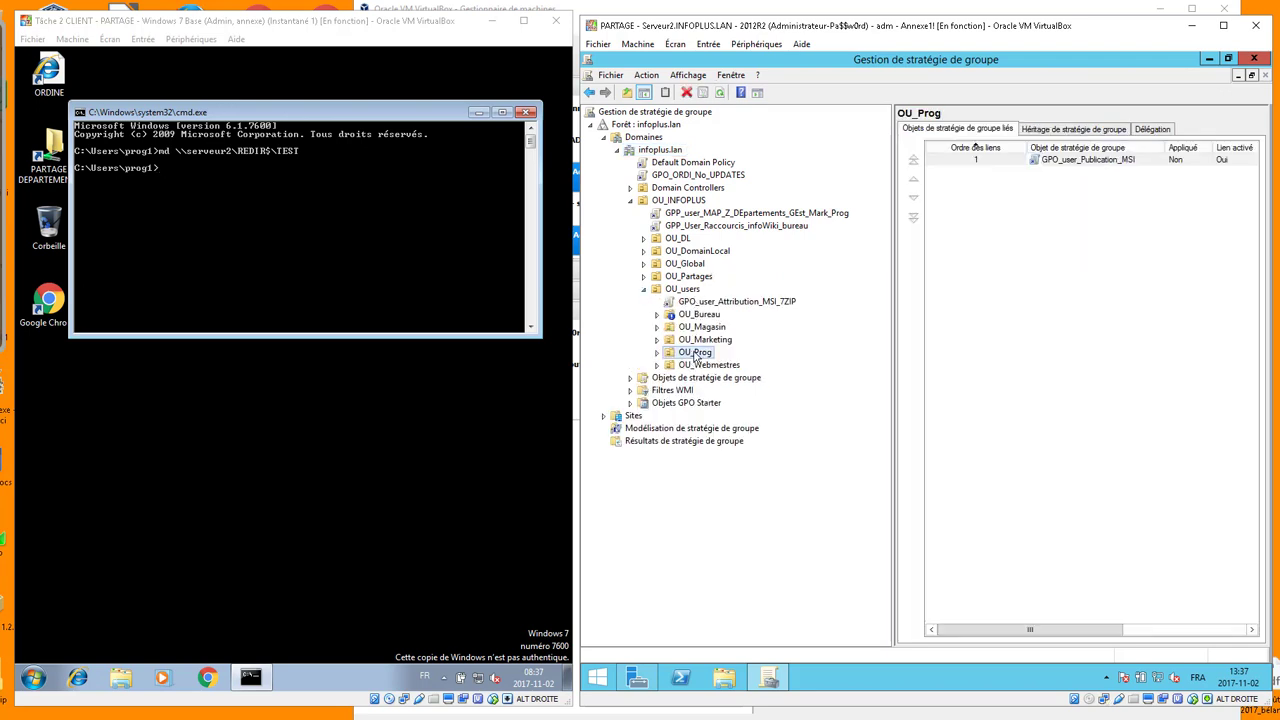
click(657, 353)
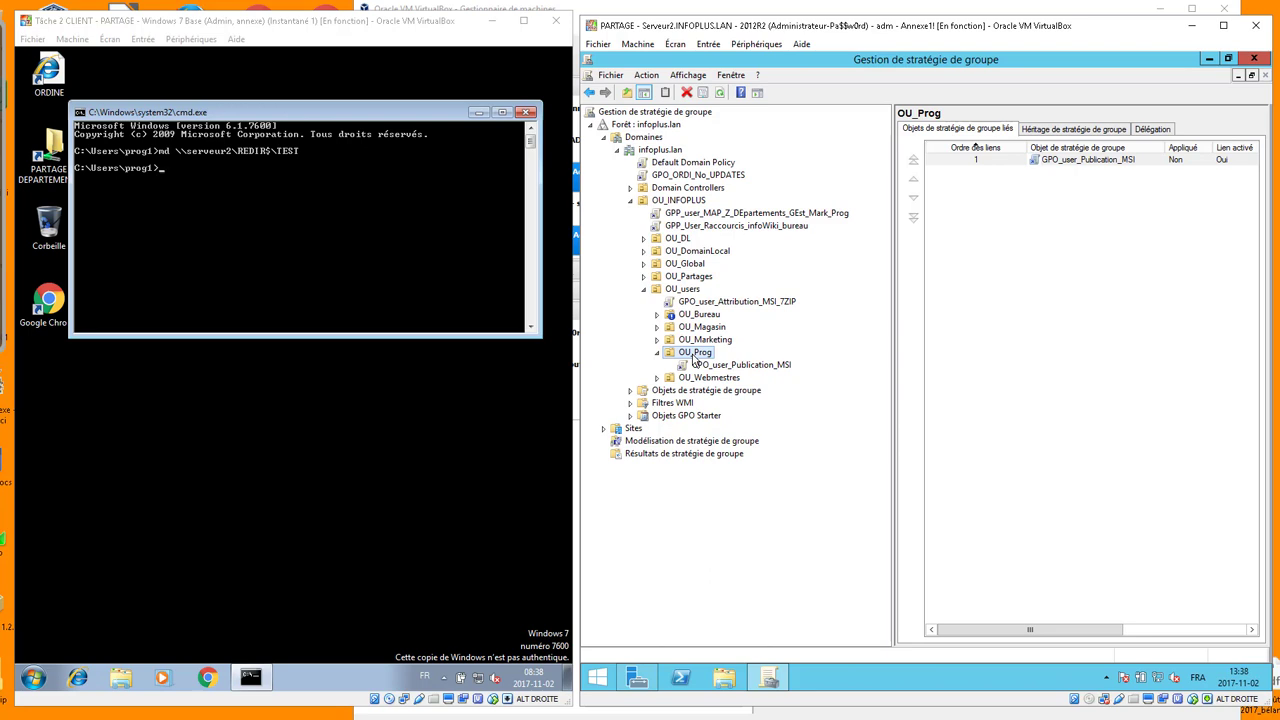
Create a GPO linked to OU_Prog, typing the name GPO_user_RedirDossier_DOC-IMA-BUR_REDIR$
right_click(694, 358)
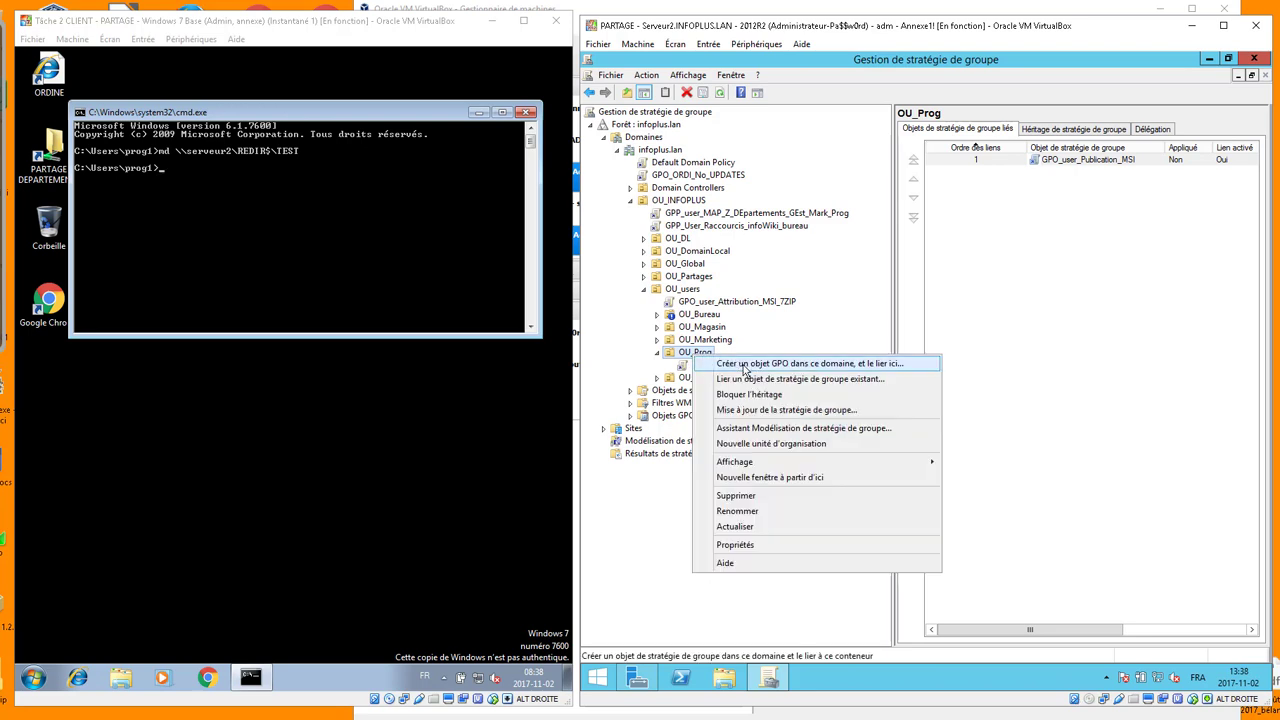
click(743, 366)
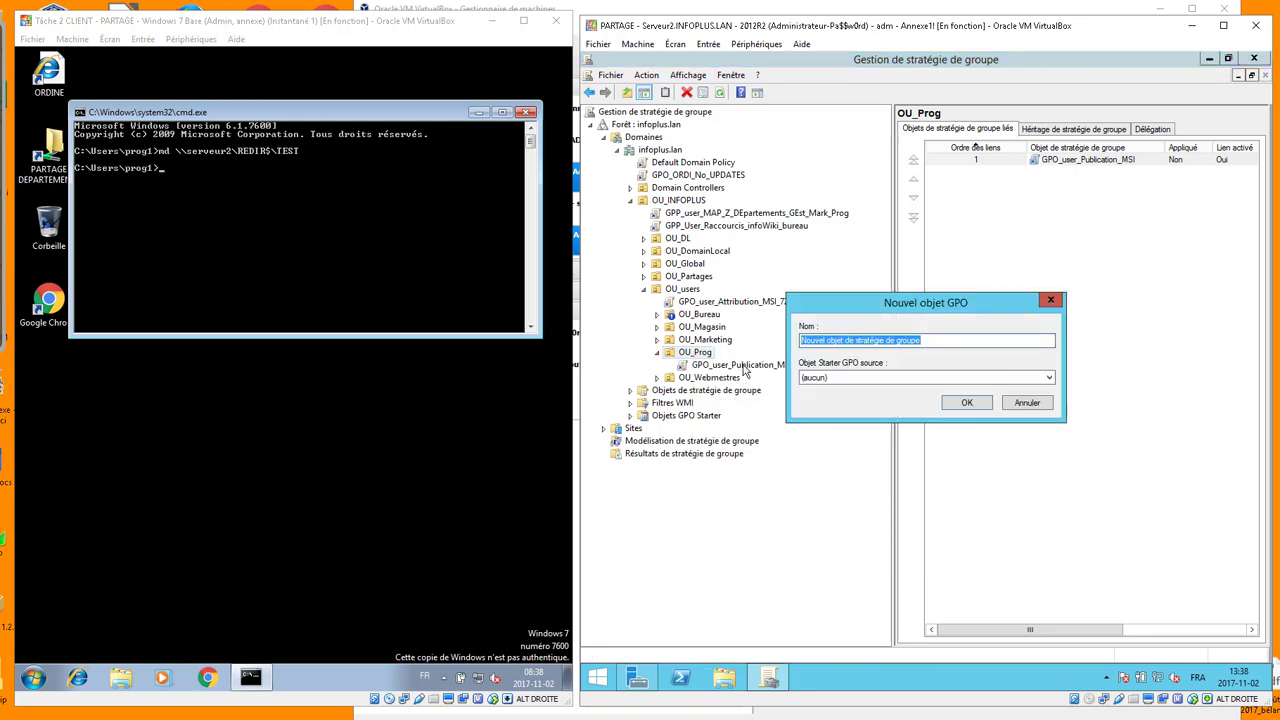
text(GPO_u)
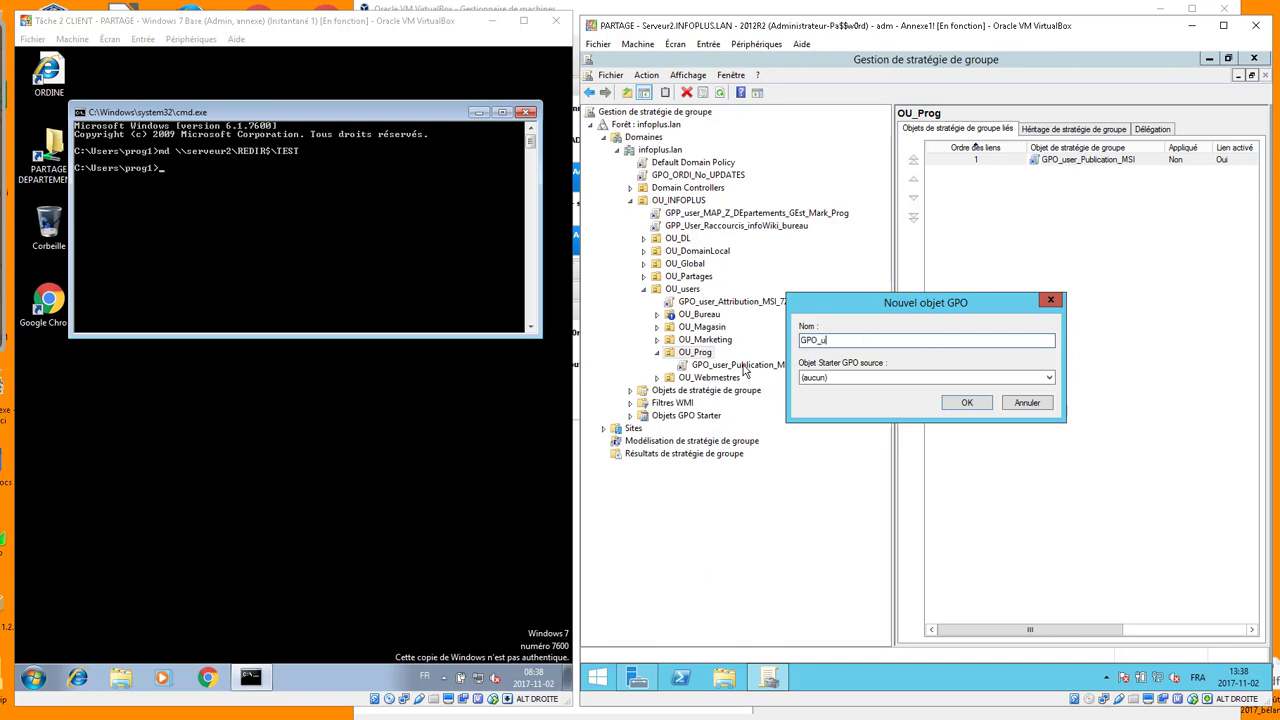
text(ser_)
text(Reircetio)
key(BackSpace)
key(BackSpace)
key(BackSpace)
key(BackSpace)
key(BackSpace)
key(BackSpace)
key(BackSpace)
key(BackSpace)
text(edi)
text(rDossier)
text(_)
text(DOC_Ima)
key(BackSpace)
key(BackSpace)
key(BackSpace)
key(BackSpace)
text(-IMA-BUR)
text(_REDIR$)
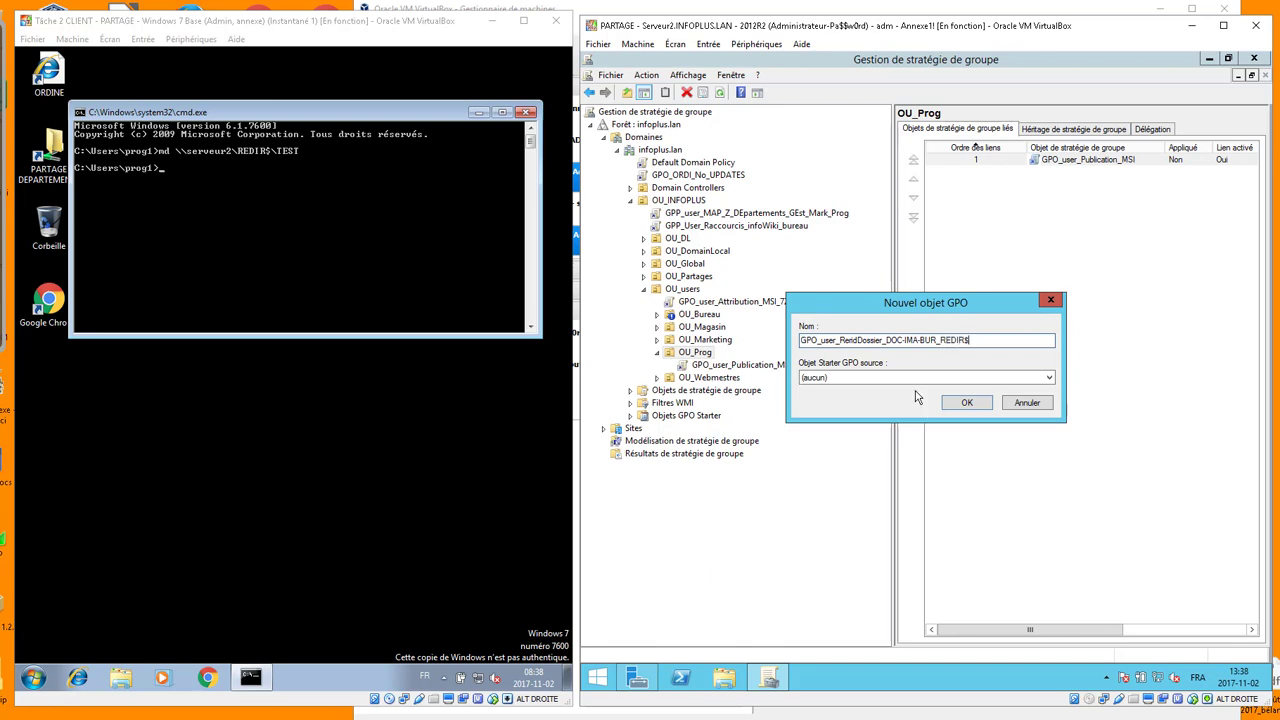
Correct the misspelled 'Redir' in the GPO name and confirm creation
click(847, 340)
key(Delete)
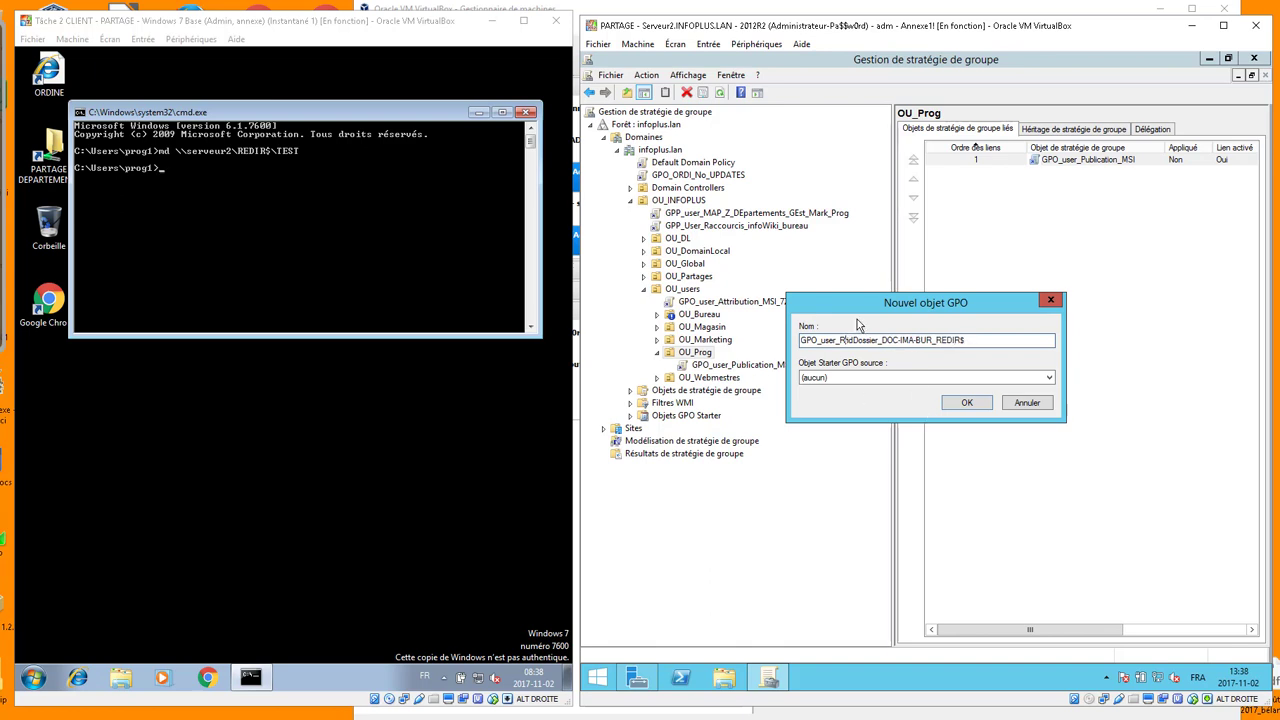
key(Delete)
text(e)
key(Delete)
text(dir)
click(968, 402)
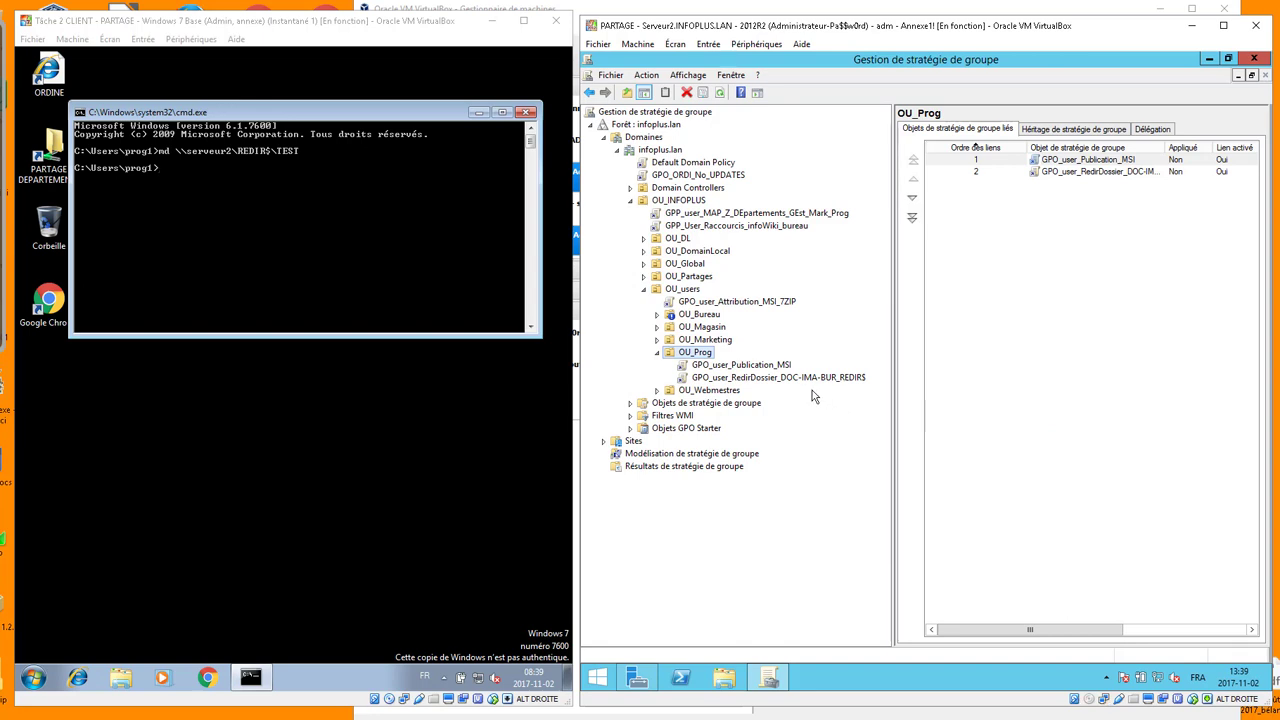
Edit the new GPO and expand Configuration utilisateur > Stratégies > Paramètres Windows > Redirection de dossiers
click(782, 385)
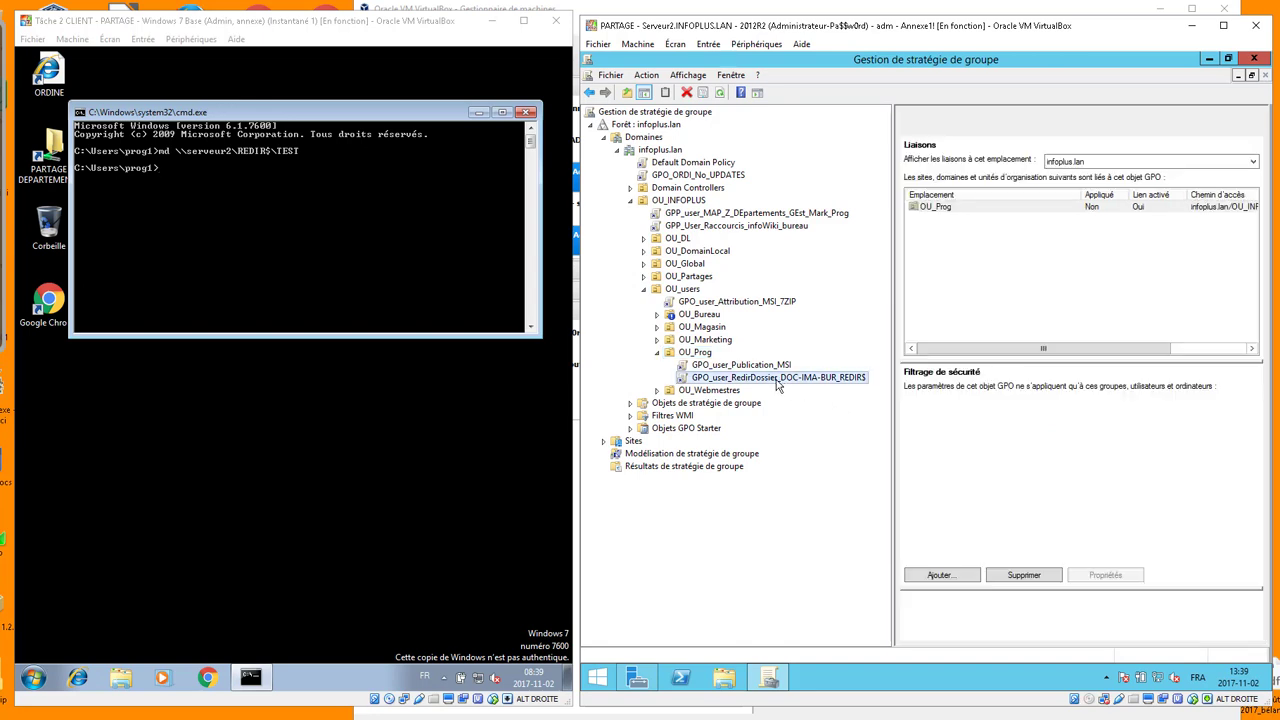
right_click(777, 380)
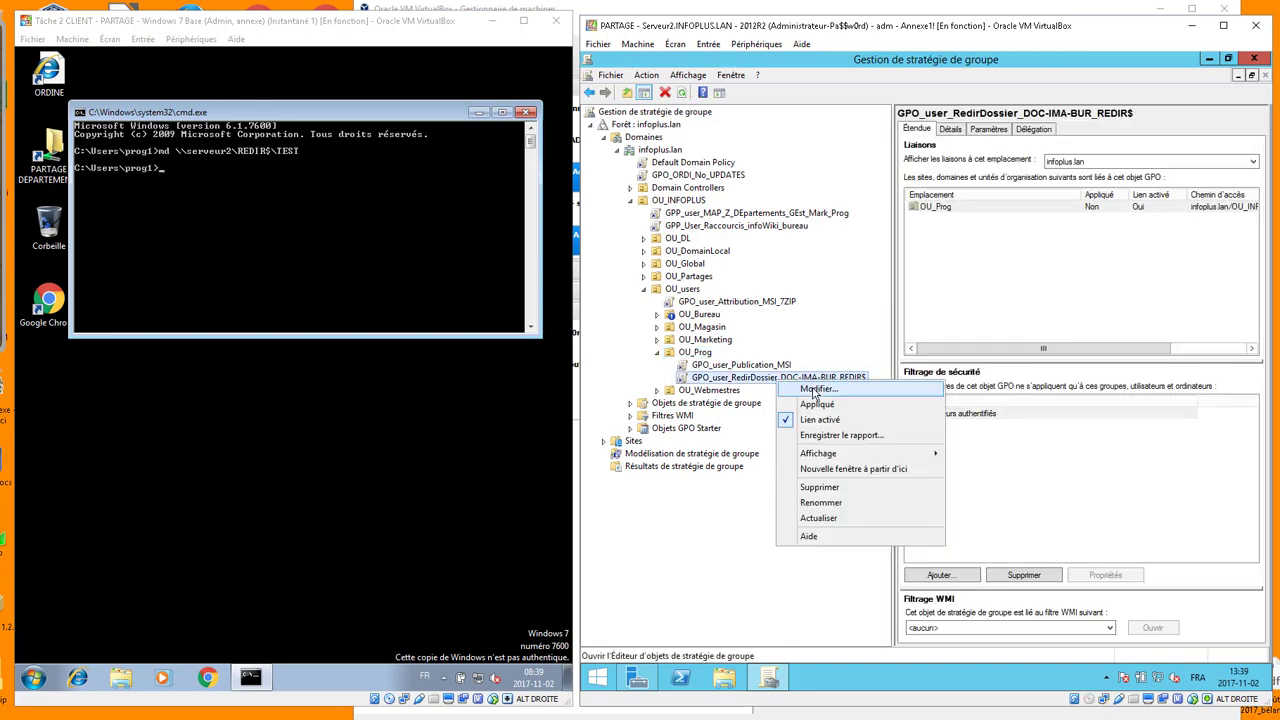
click(816, 390)
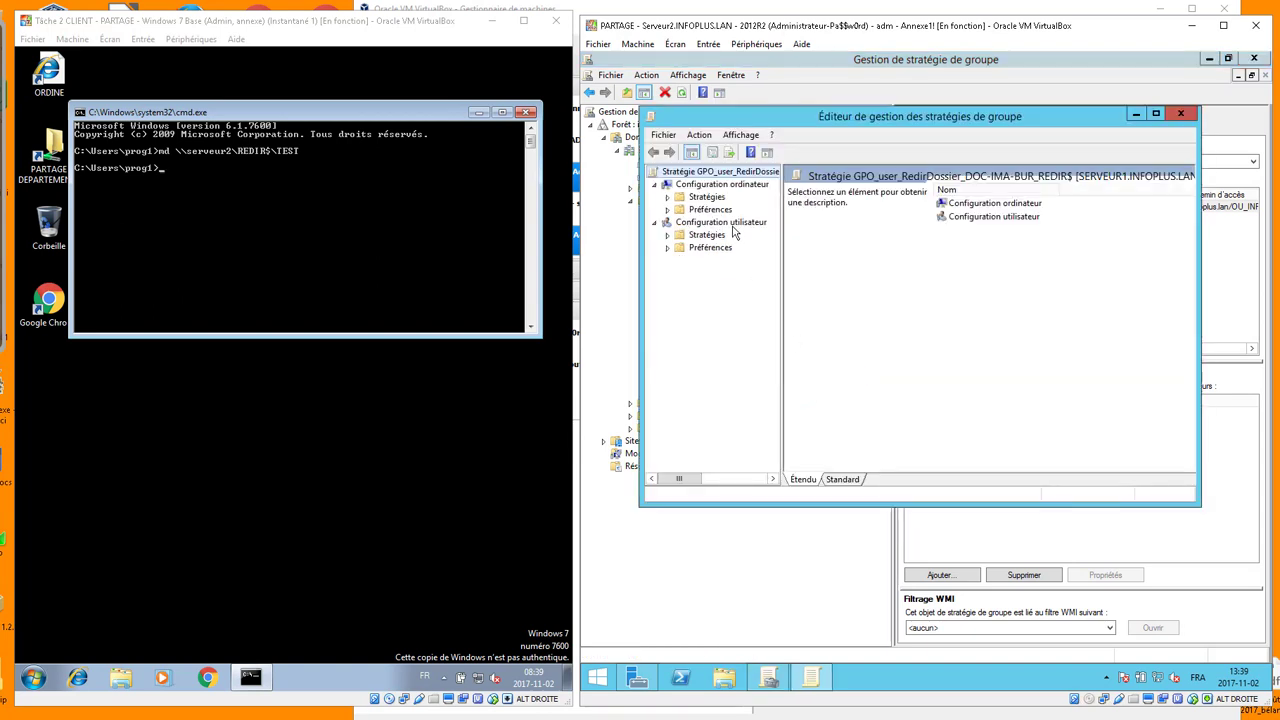
click(730, 222)
click(668, 235)
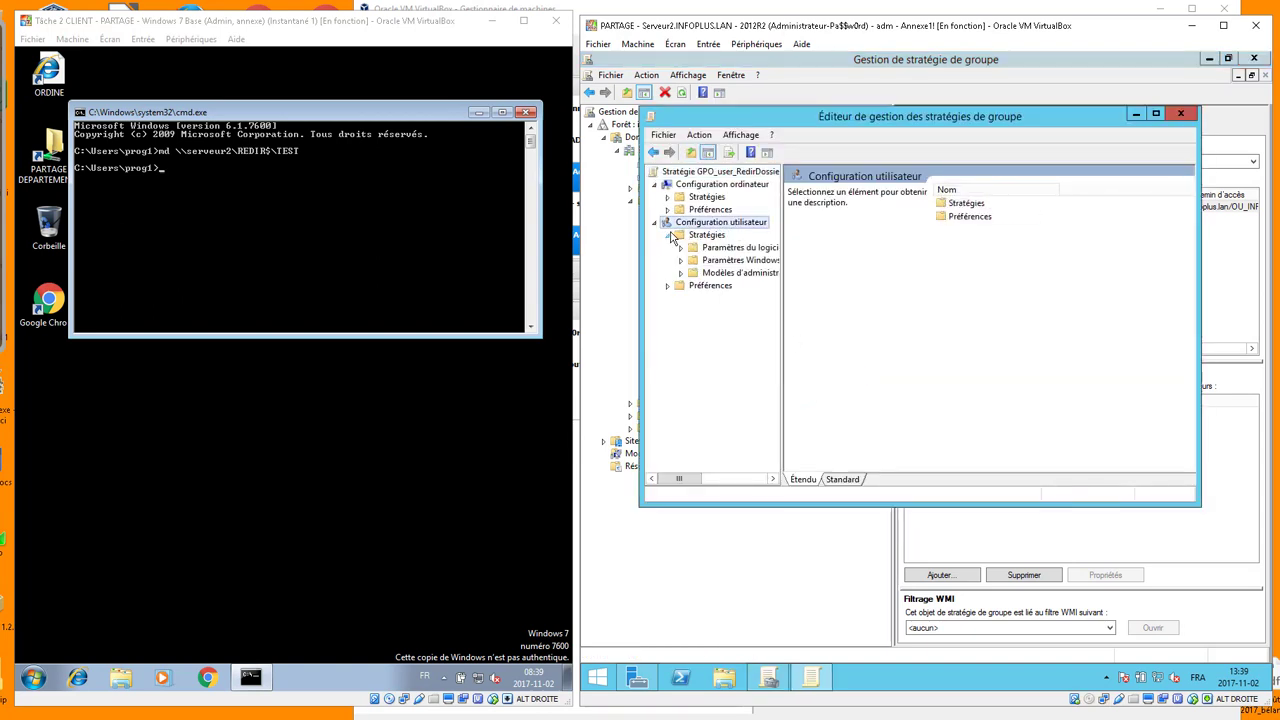
click(681, 260)
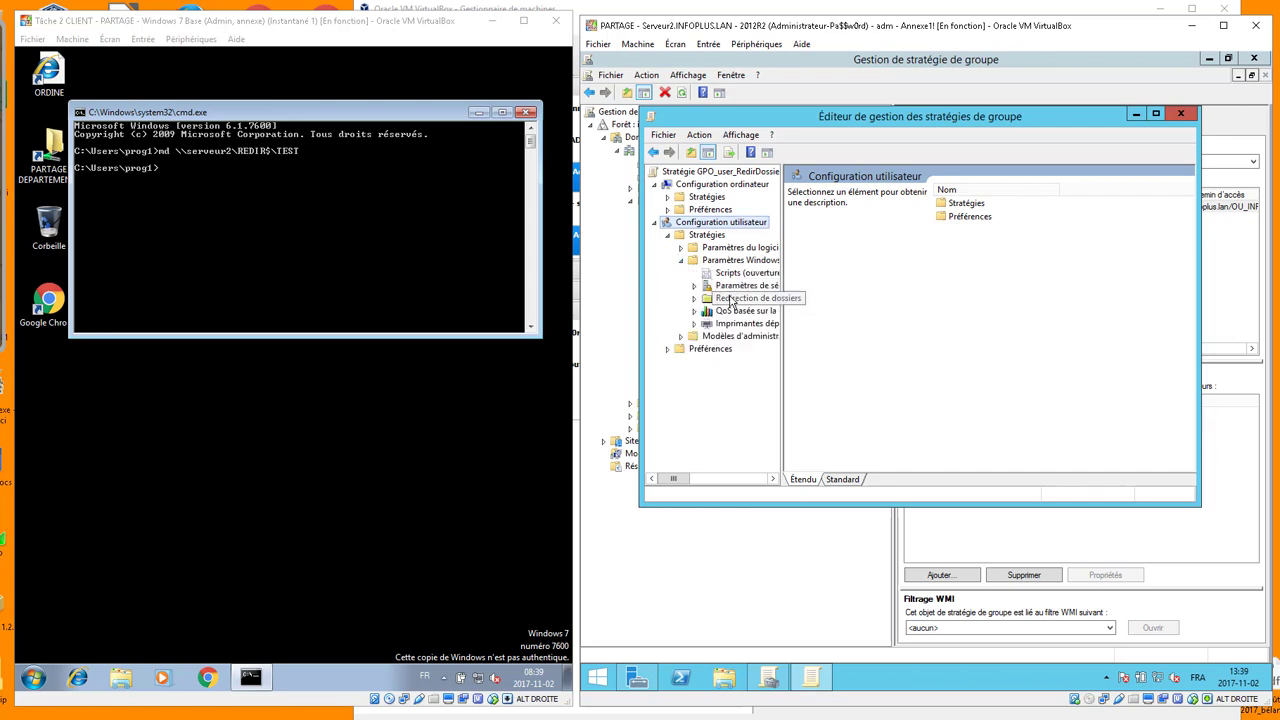
click(731, 300)
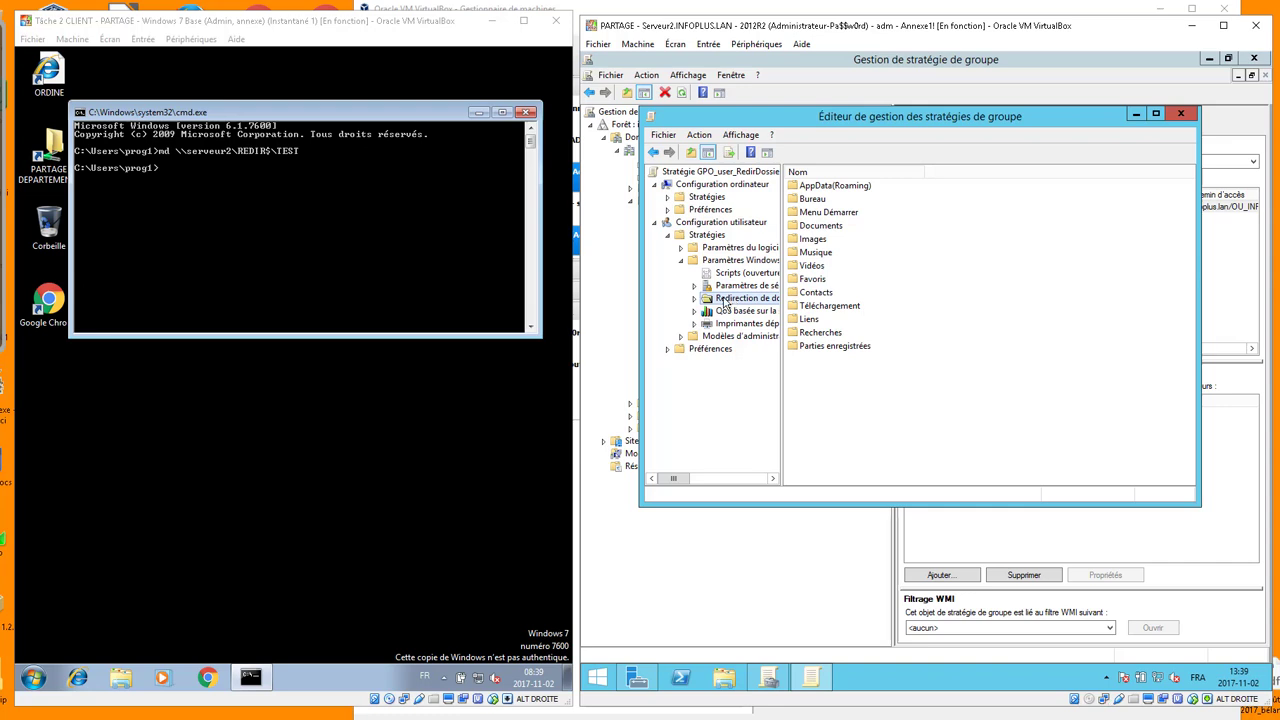
click(694, 298)
Widen the tree pane, browse the Documents, Images and AppData(Roaming) folders, and select Bureau
click(745, 348)
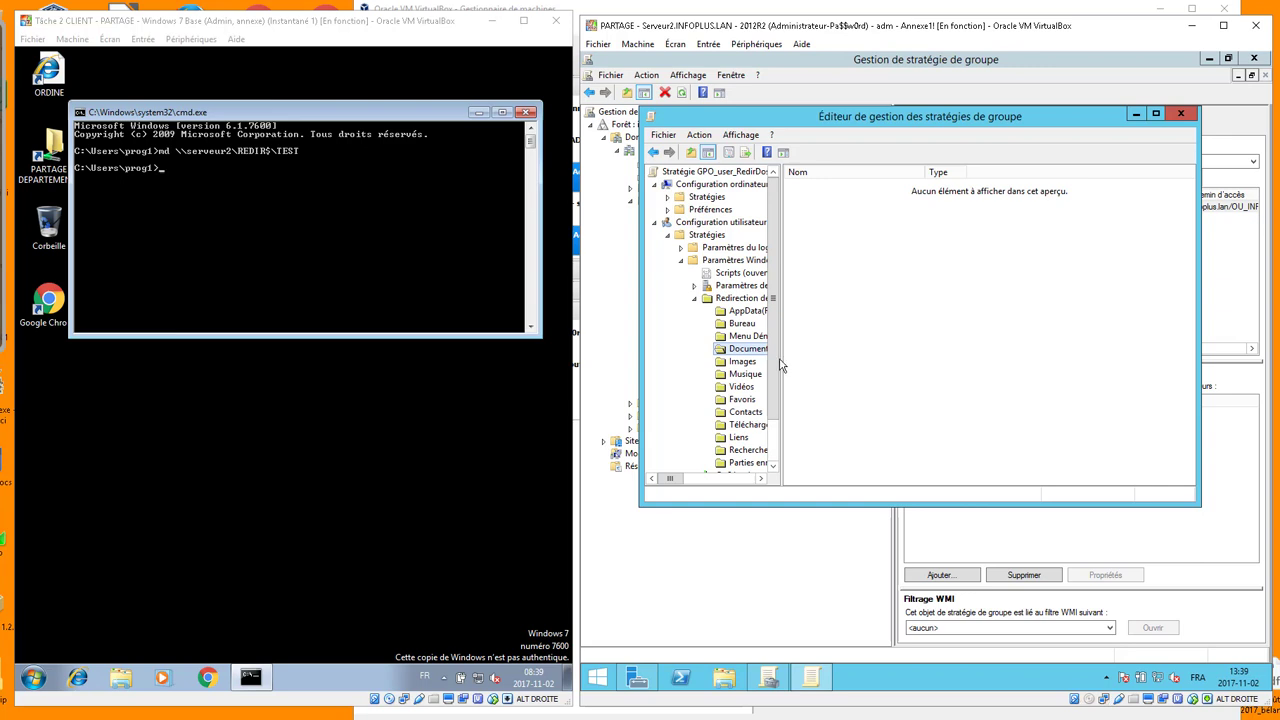
drag(780, 343, 841, 343)
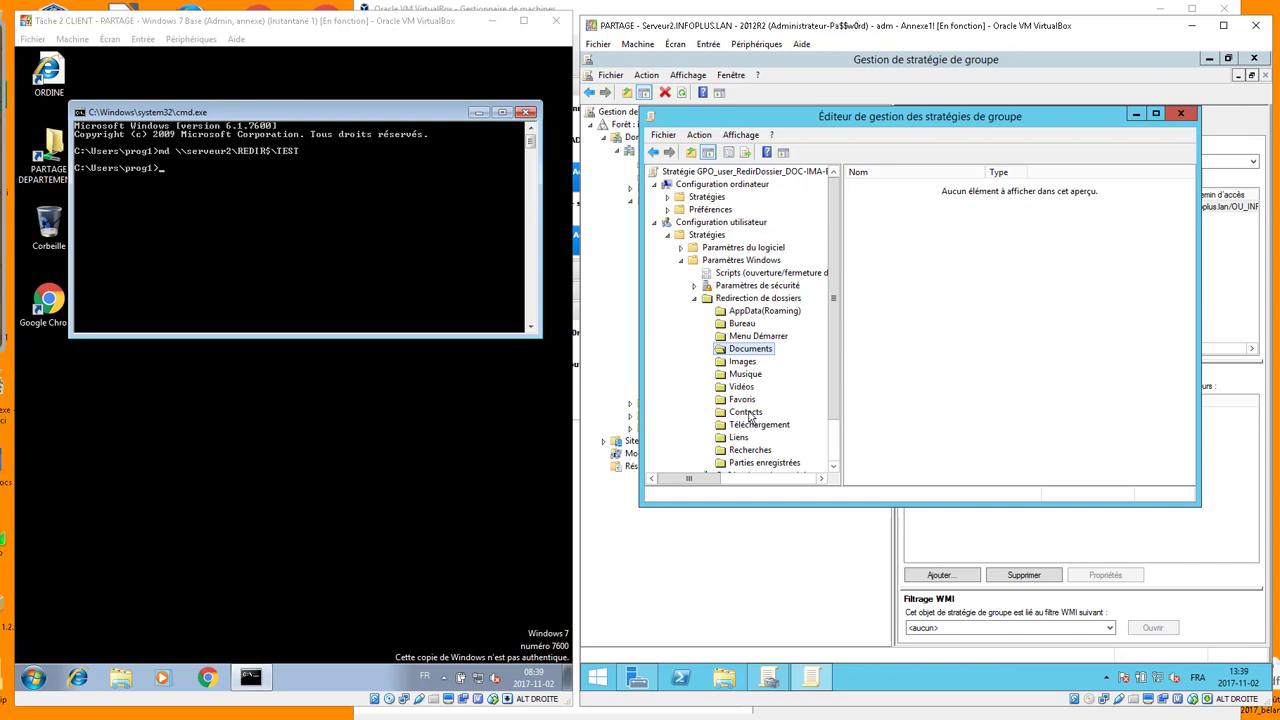
click(744, 364)
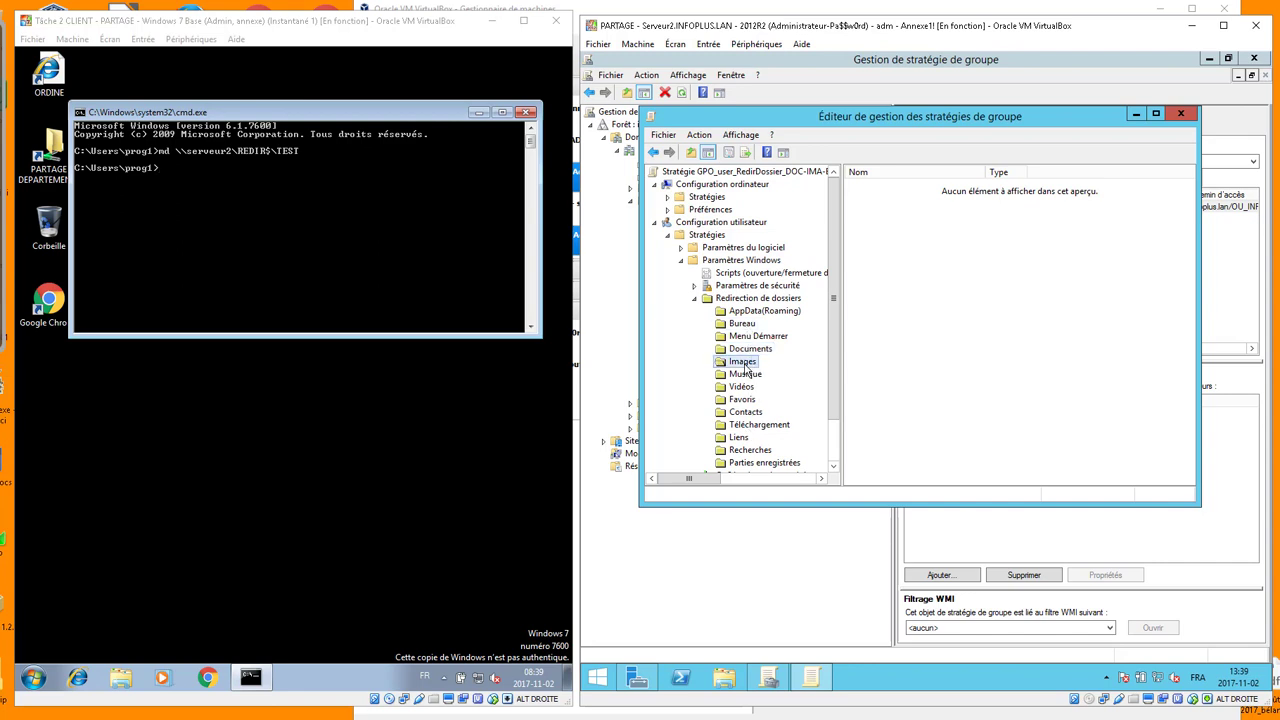
click(755, 312)
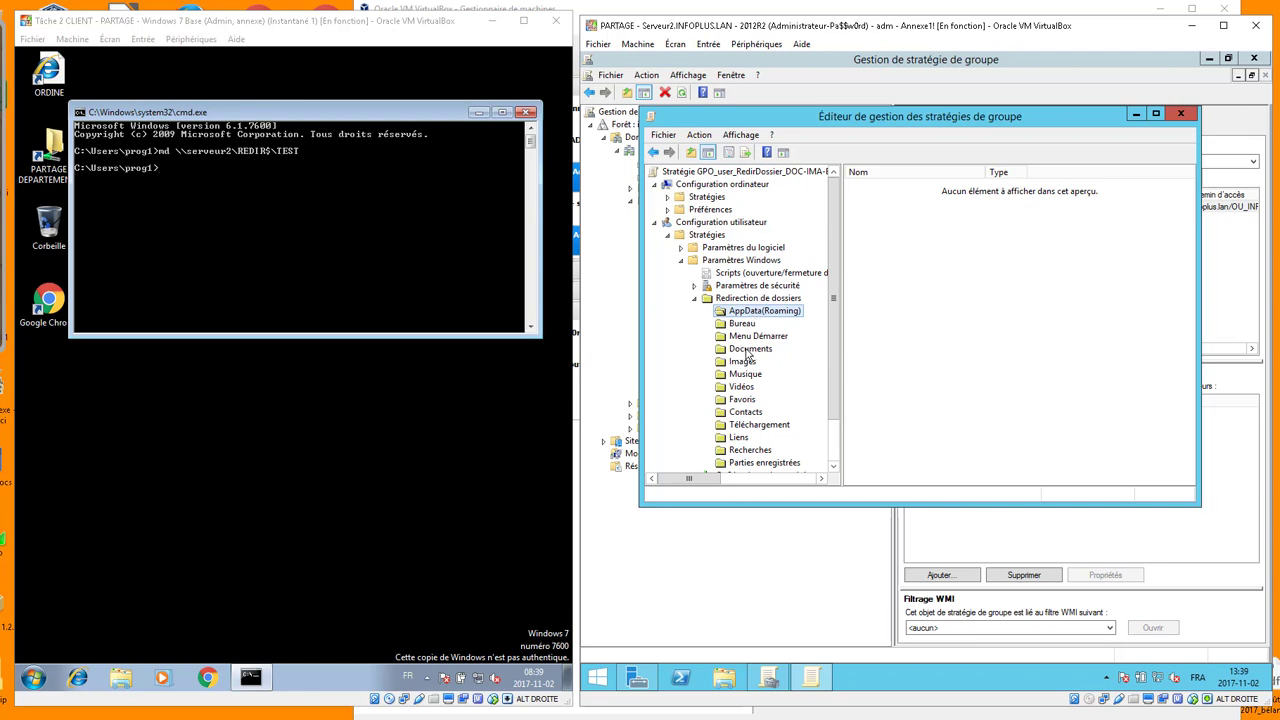
click(746, 349)
click(743, 362)
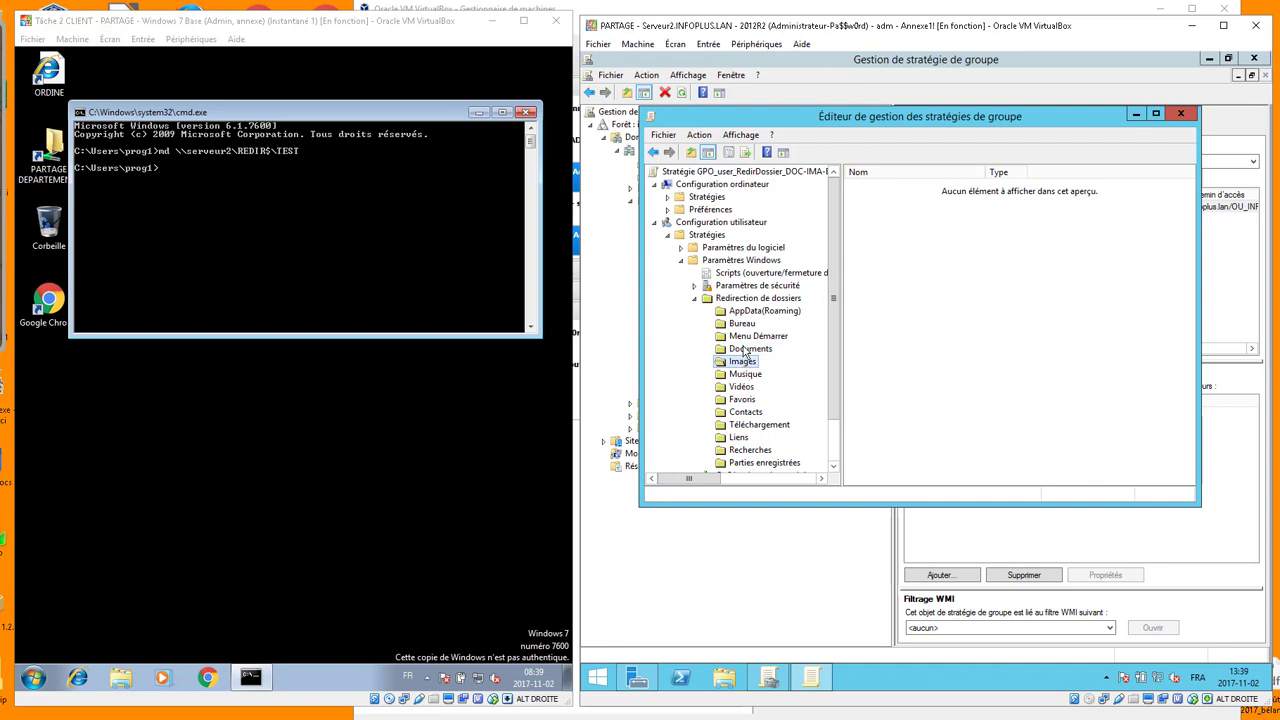
click(740, 324)
Set Bureau redirection to De base, one folder per user under root path \\serveur2\REDIR$
right_click(765, 327)
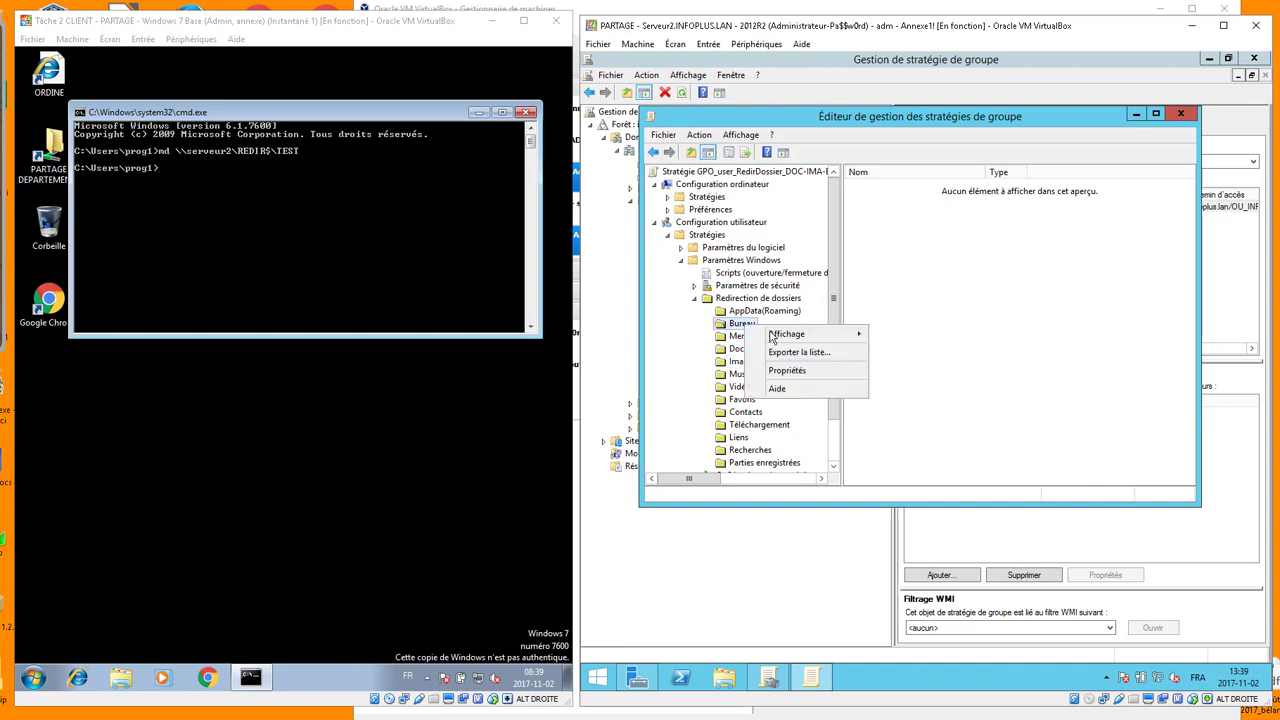
click(787, 372)
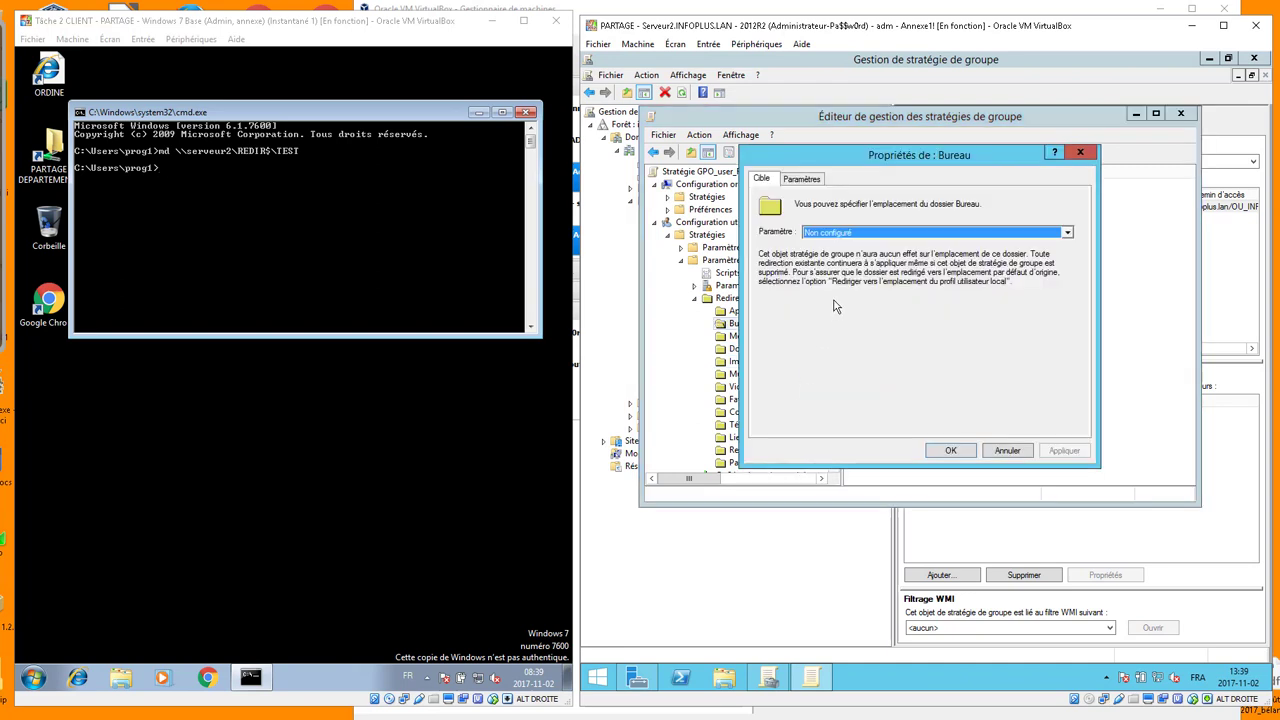
click(862, 233)
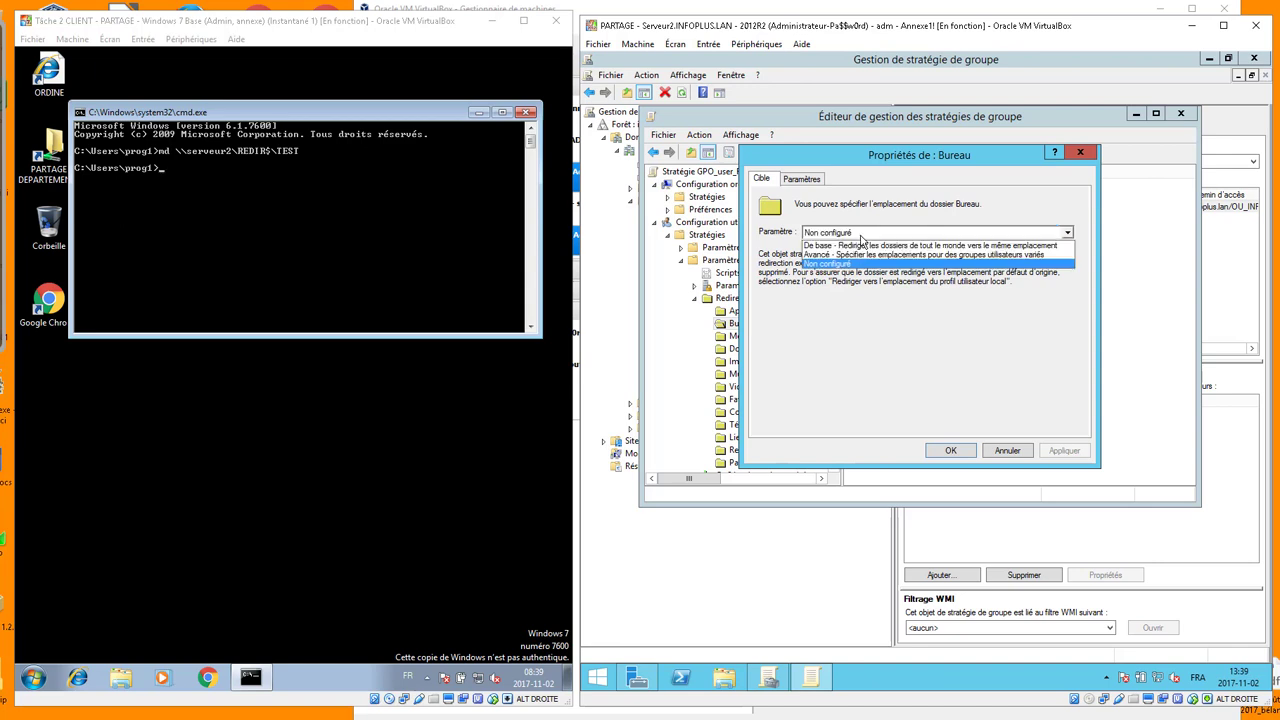
click(860, 246)
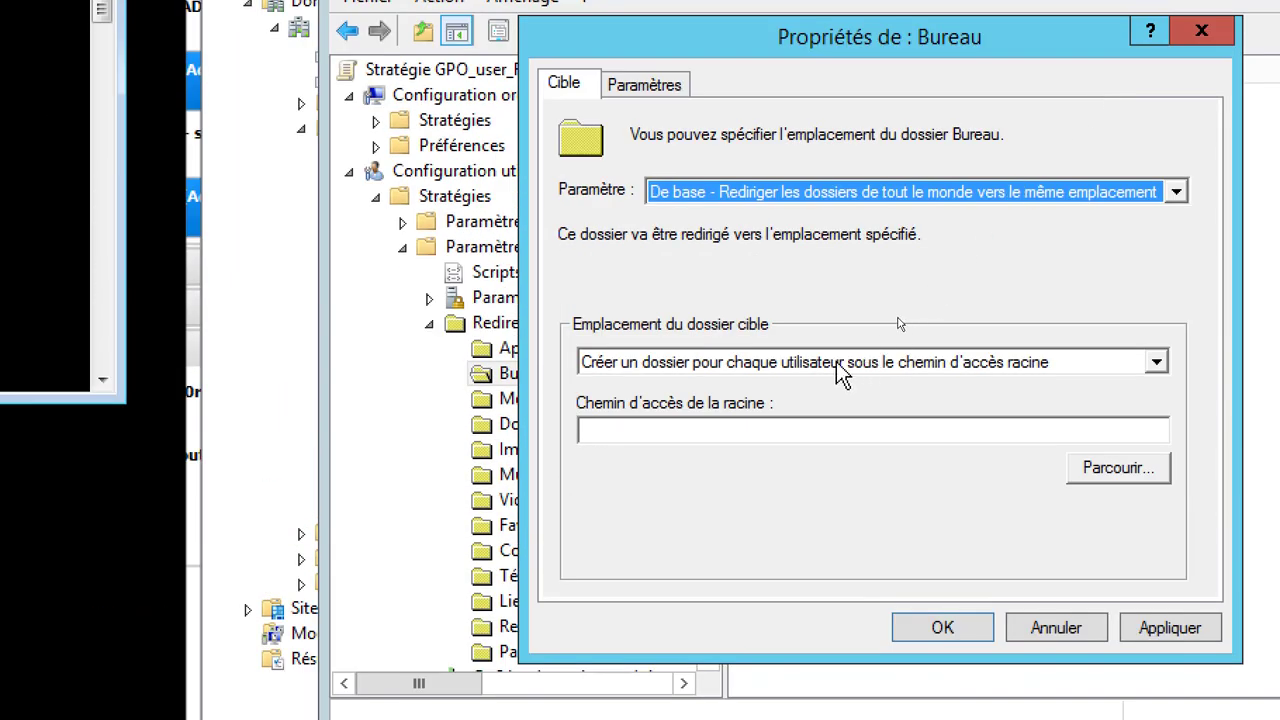
click(840, 362)
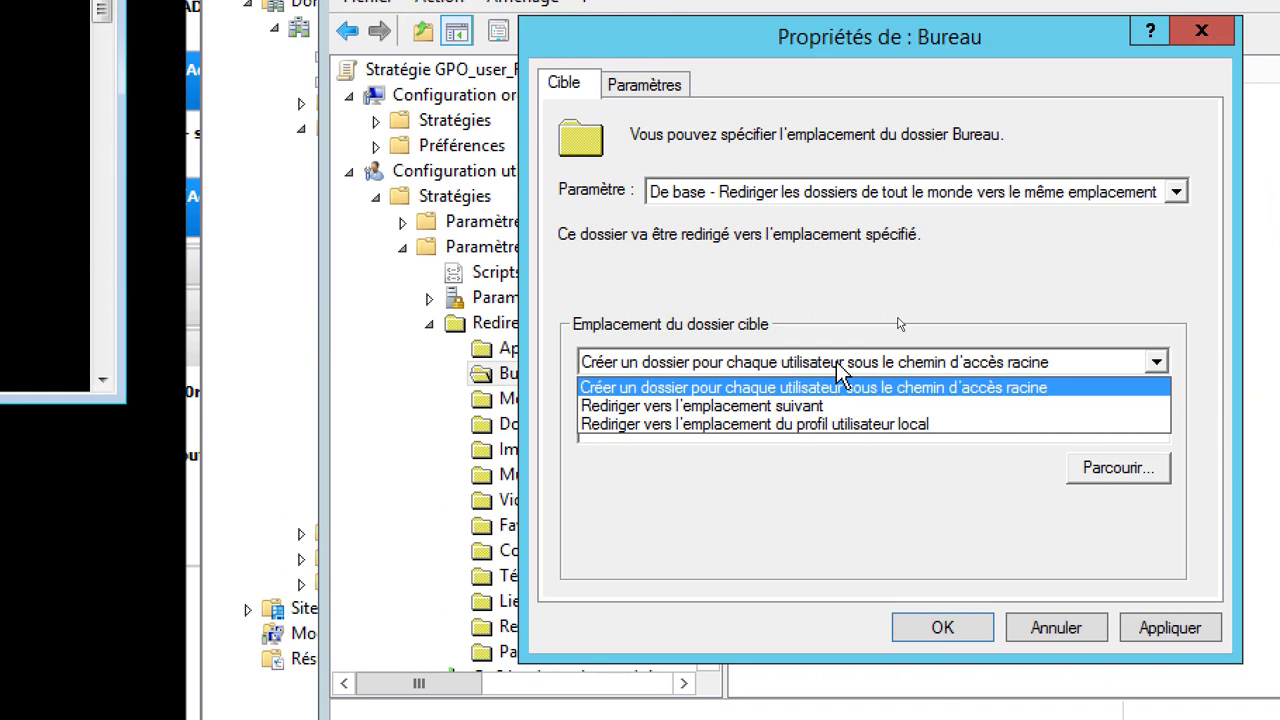
click(624, 390)
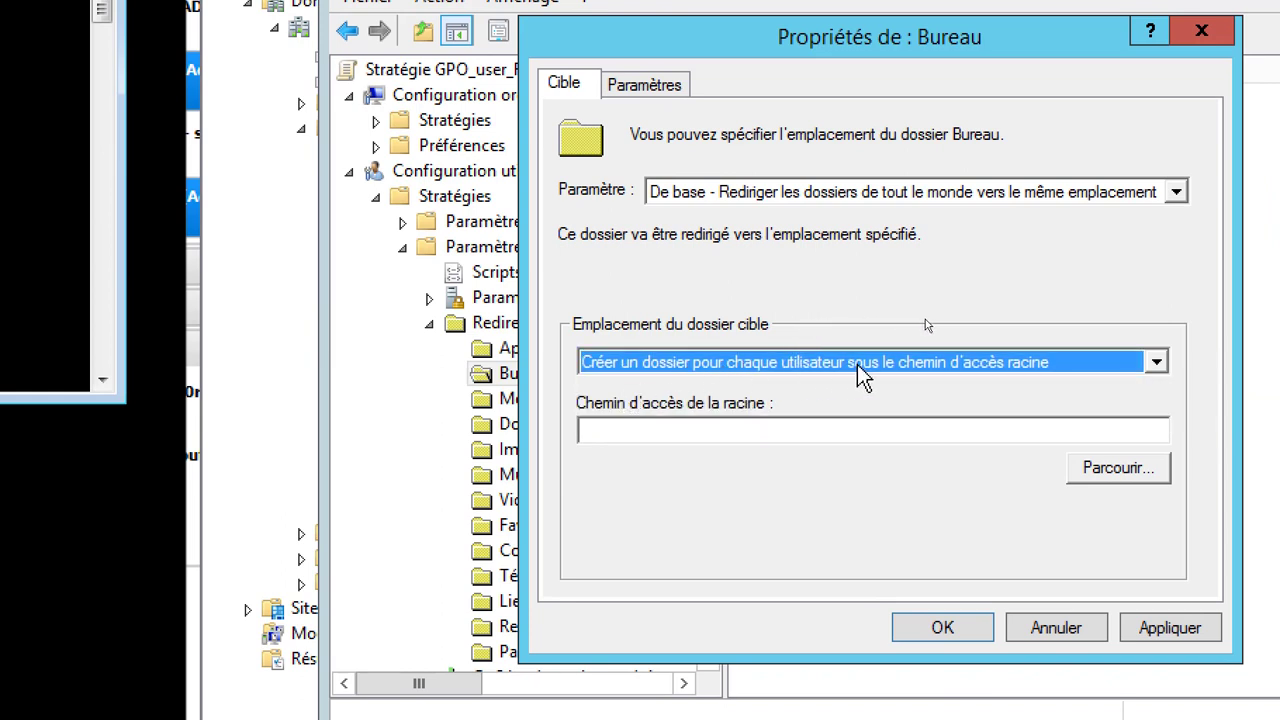
click(876, 432)
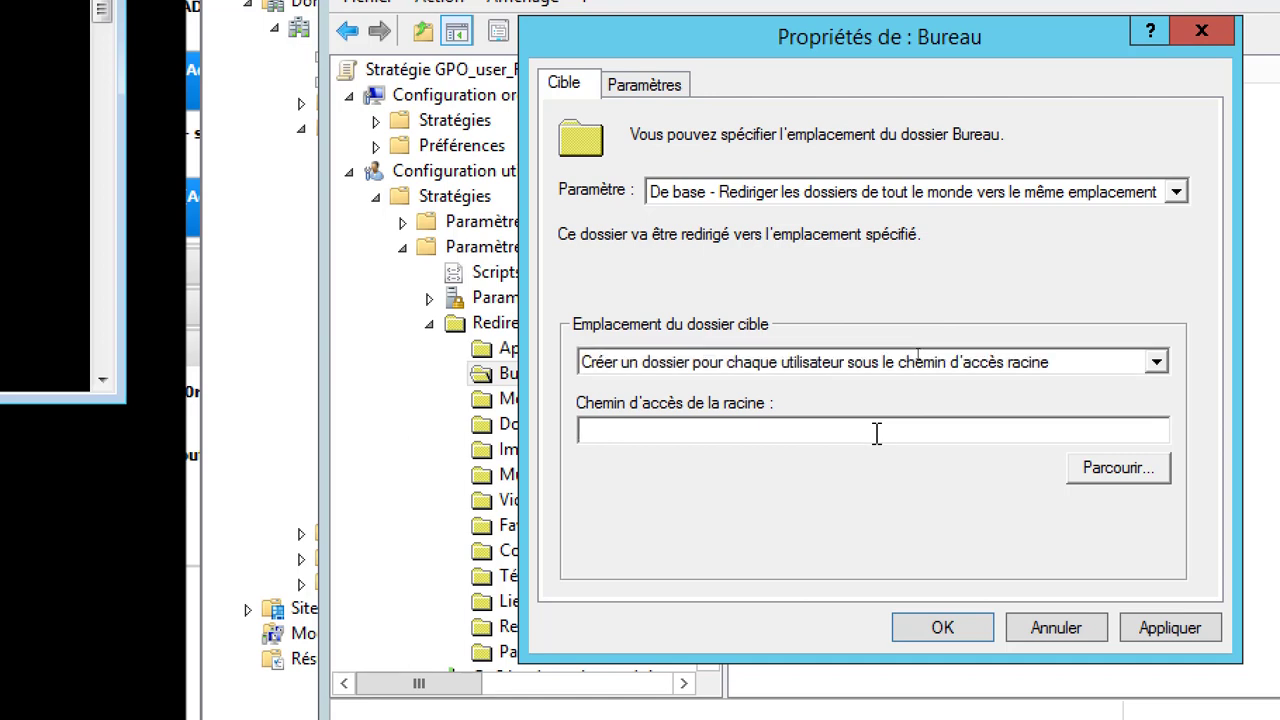
text(\\serveur2\REDIR$)
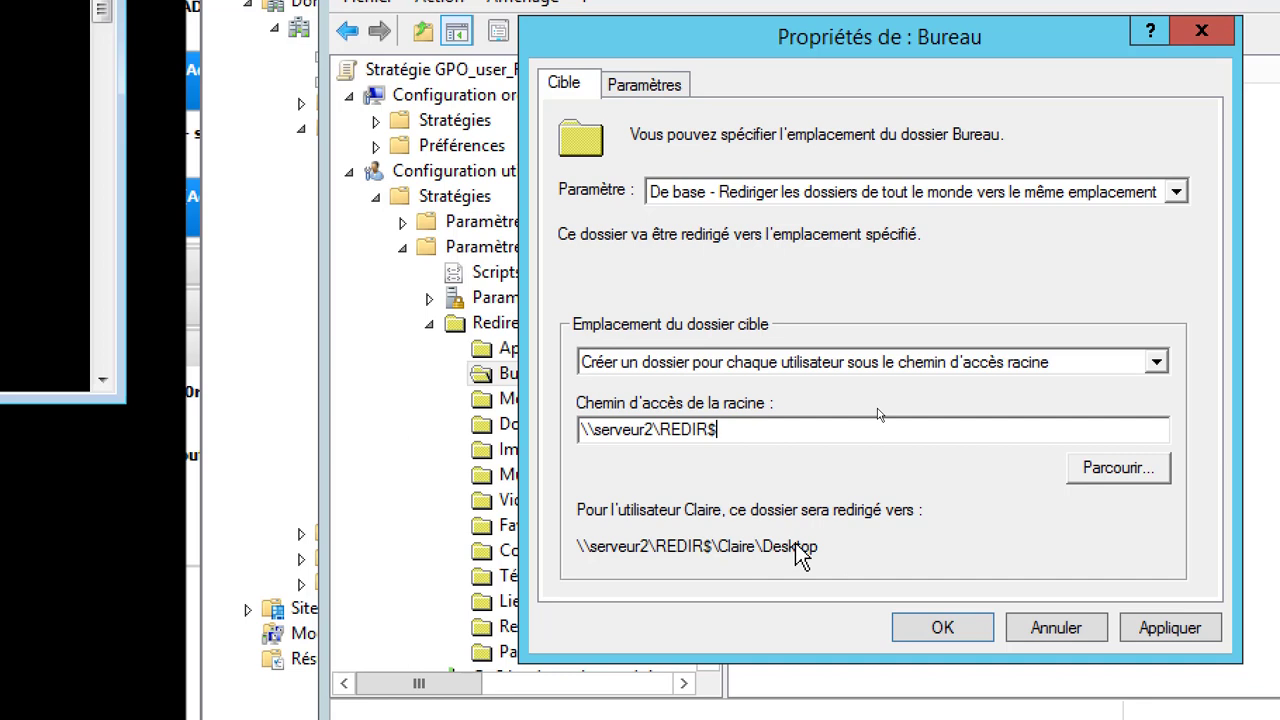
click(644, 86)
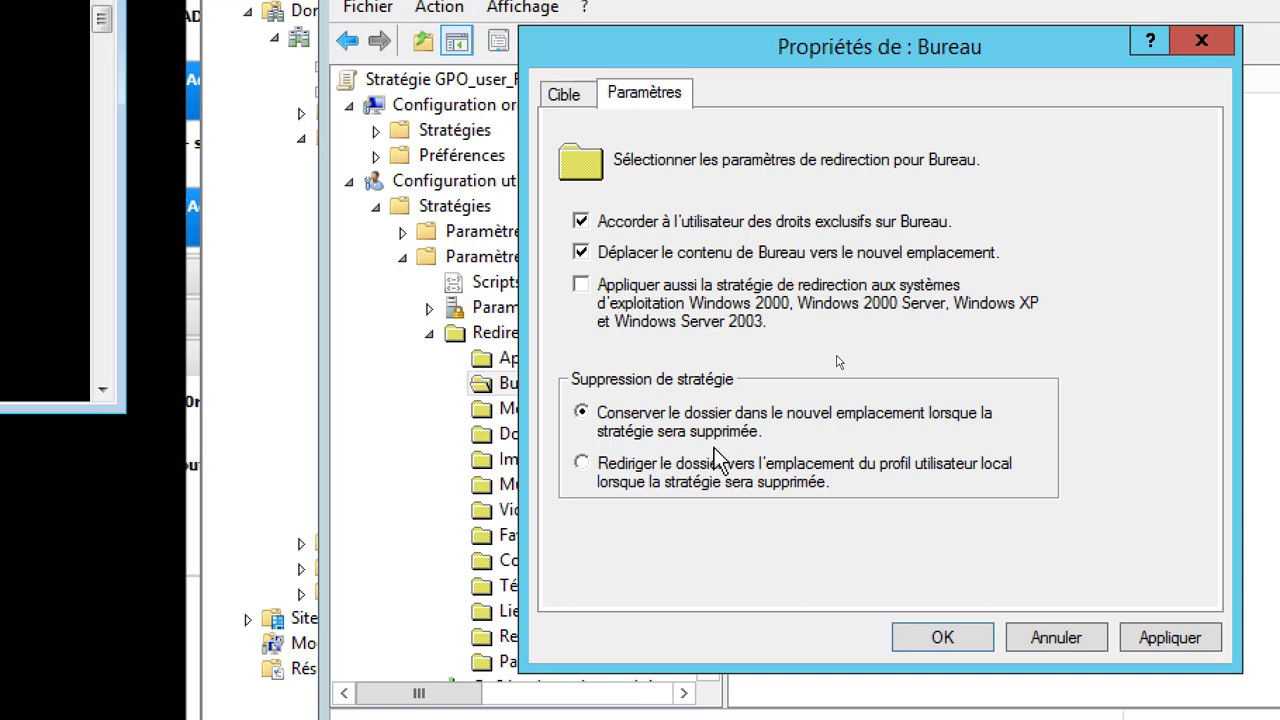
Make Bureau revert to the local profile on policy removal and save, accepting the warning
click(581, 466)
click(568, 100)
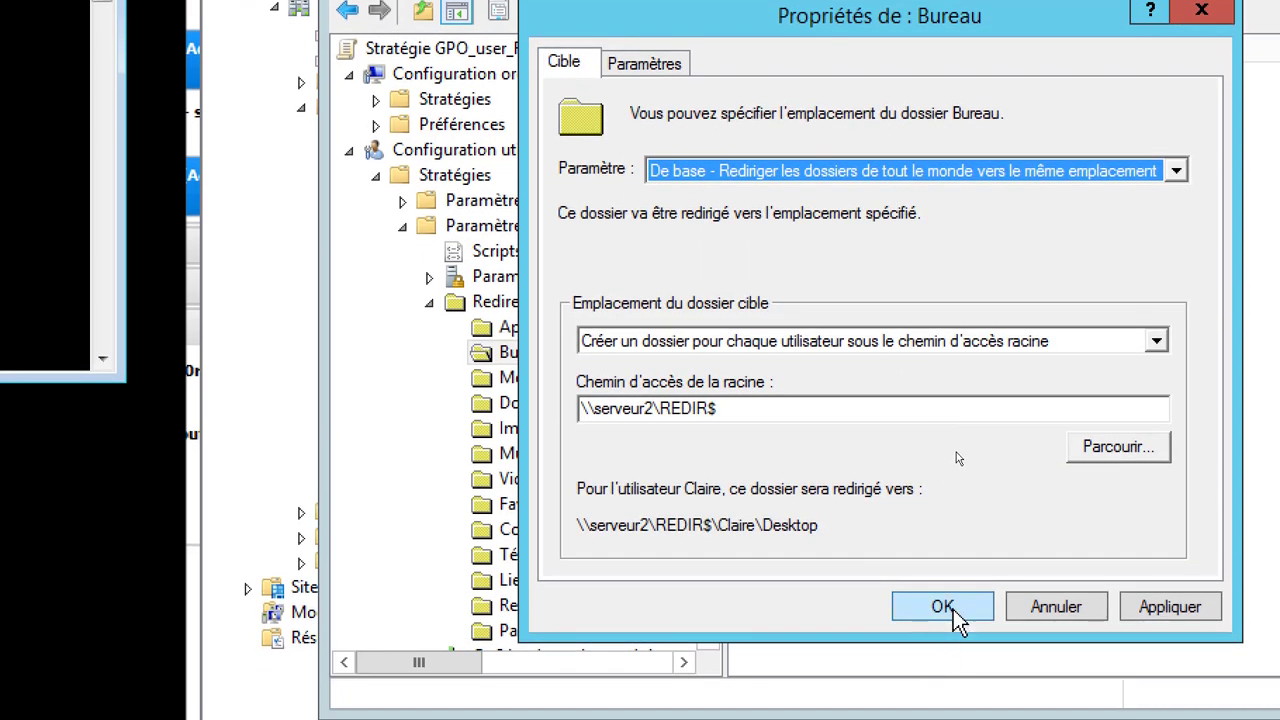
click(956, 612)
click(1022, 590)
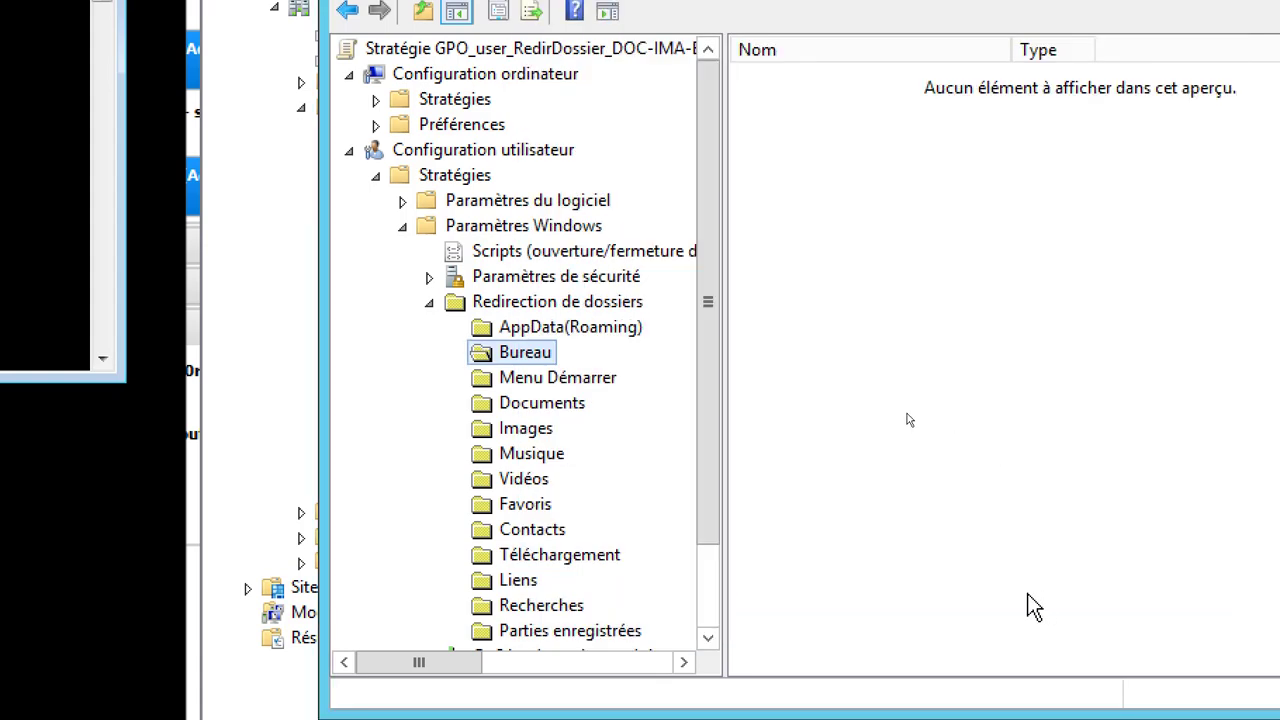
Redirect everyone's Documents folder to \\serveur2\REDIR$, returning it to the local profile when the policy is removed
right_click(553, 413)
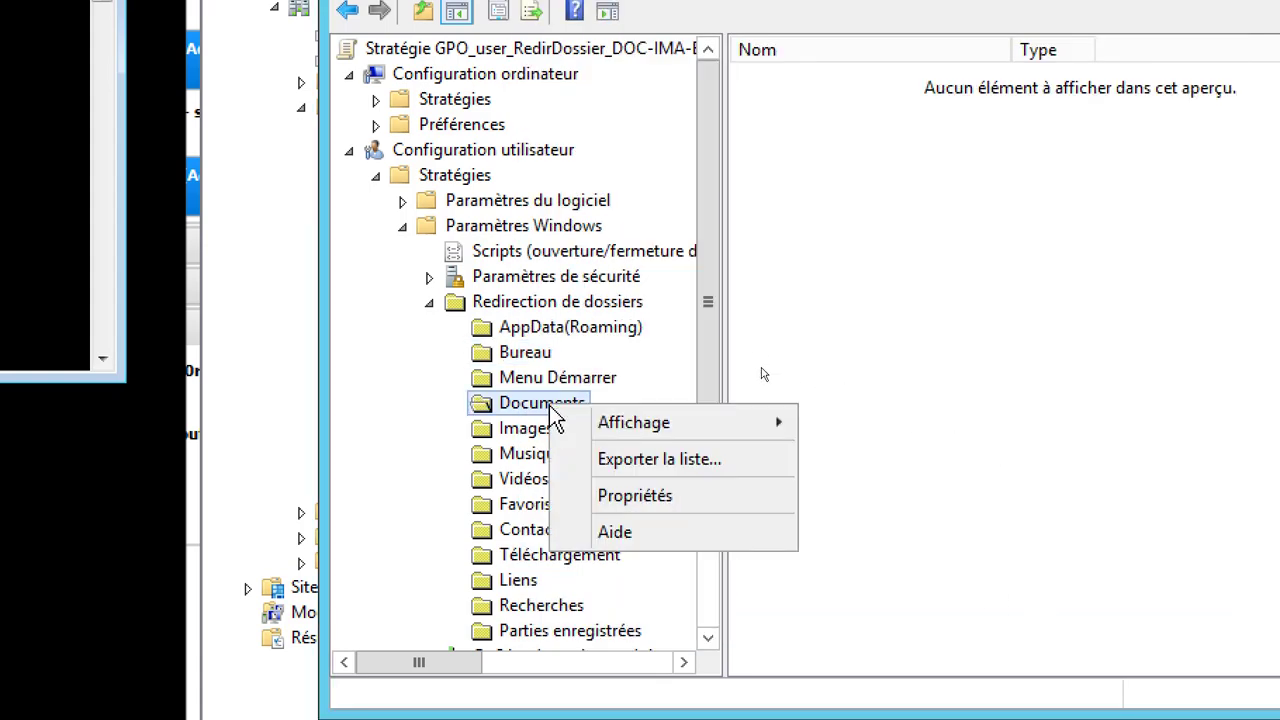
click(600, 495)
click(716, 172)
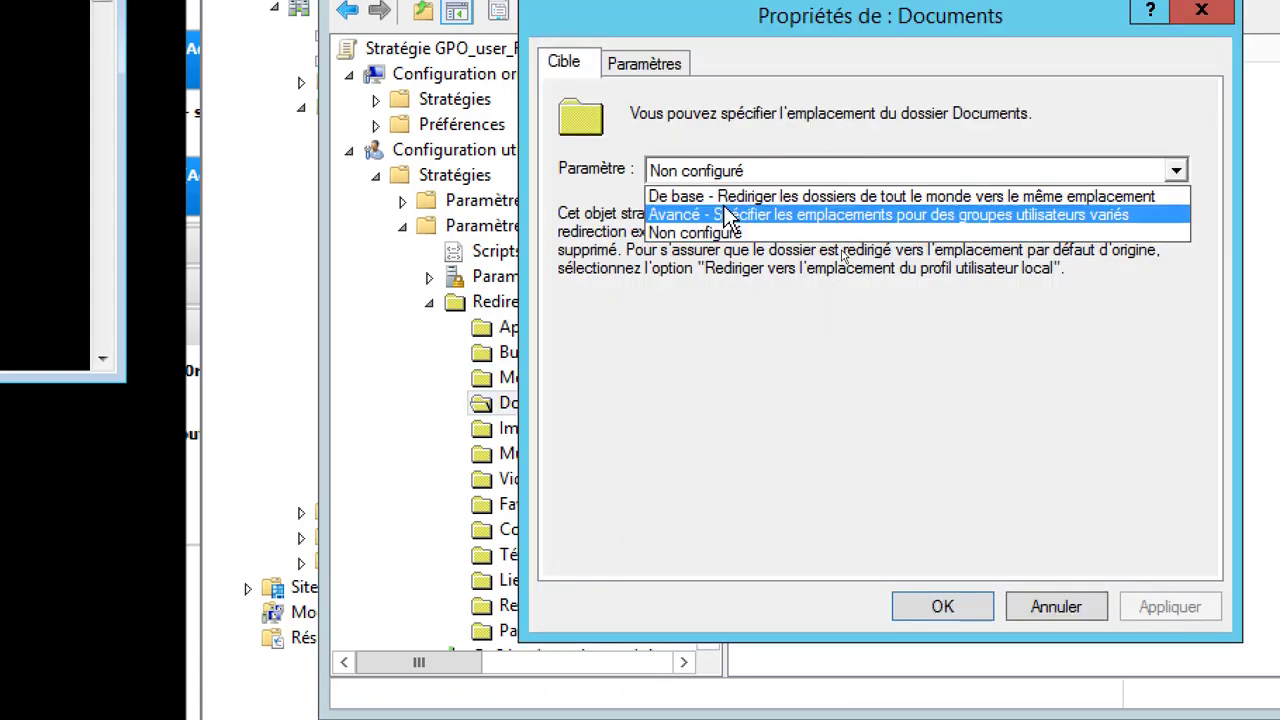
click(730, 214)
click(730, 171)
click(730, 197)
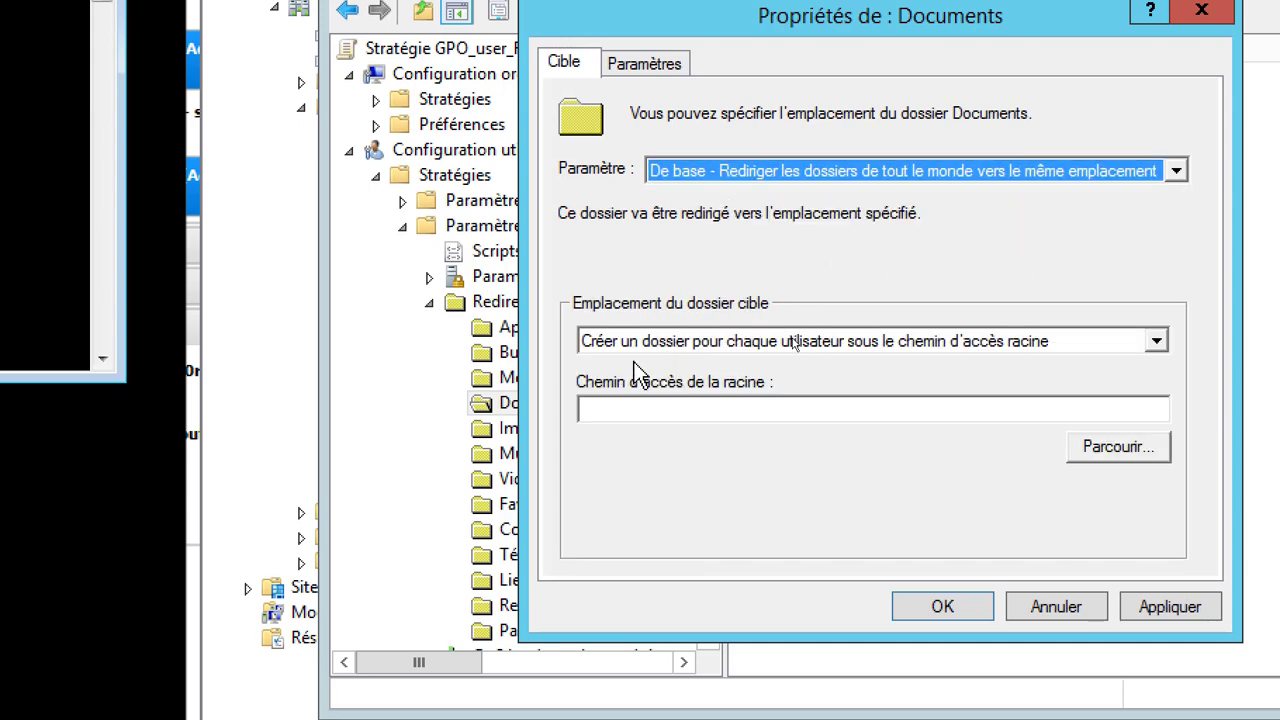
click(645, 405)
text(\\serveur2\REDIR$)
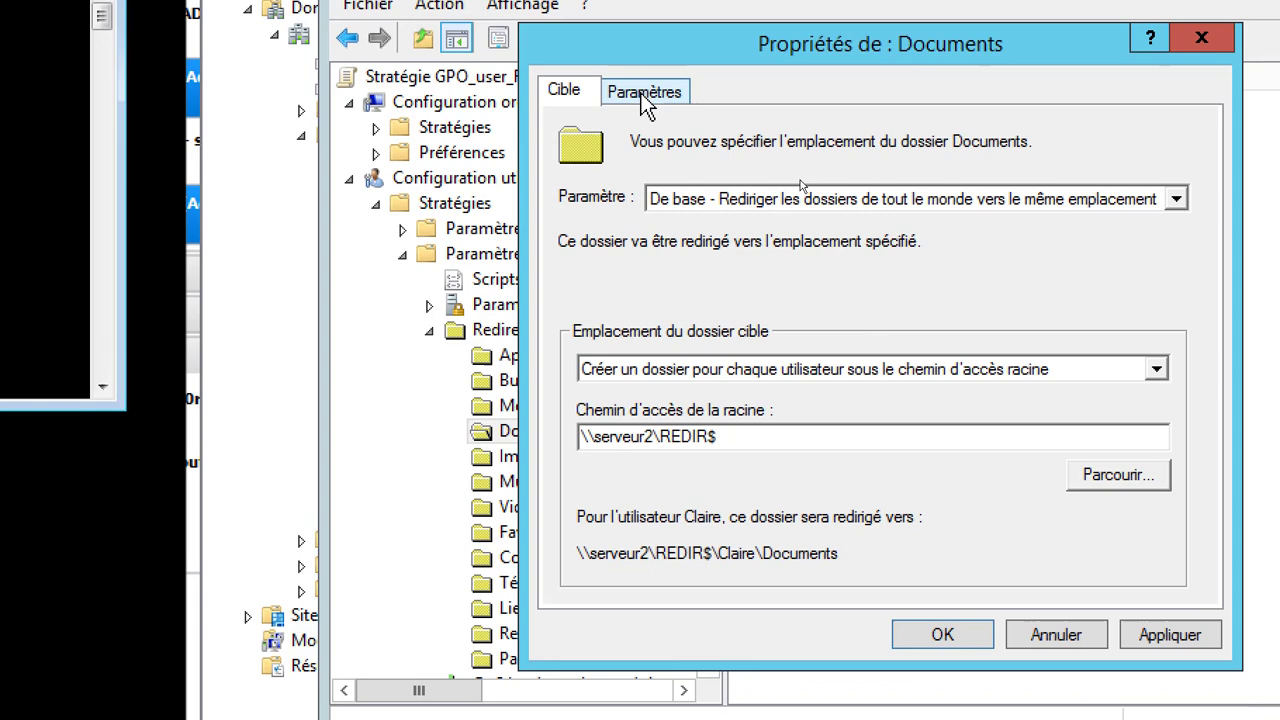
click(645, 100)
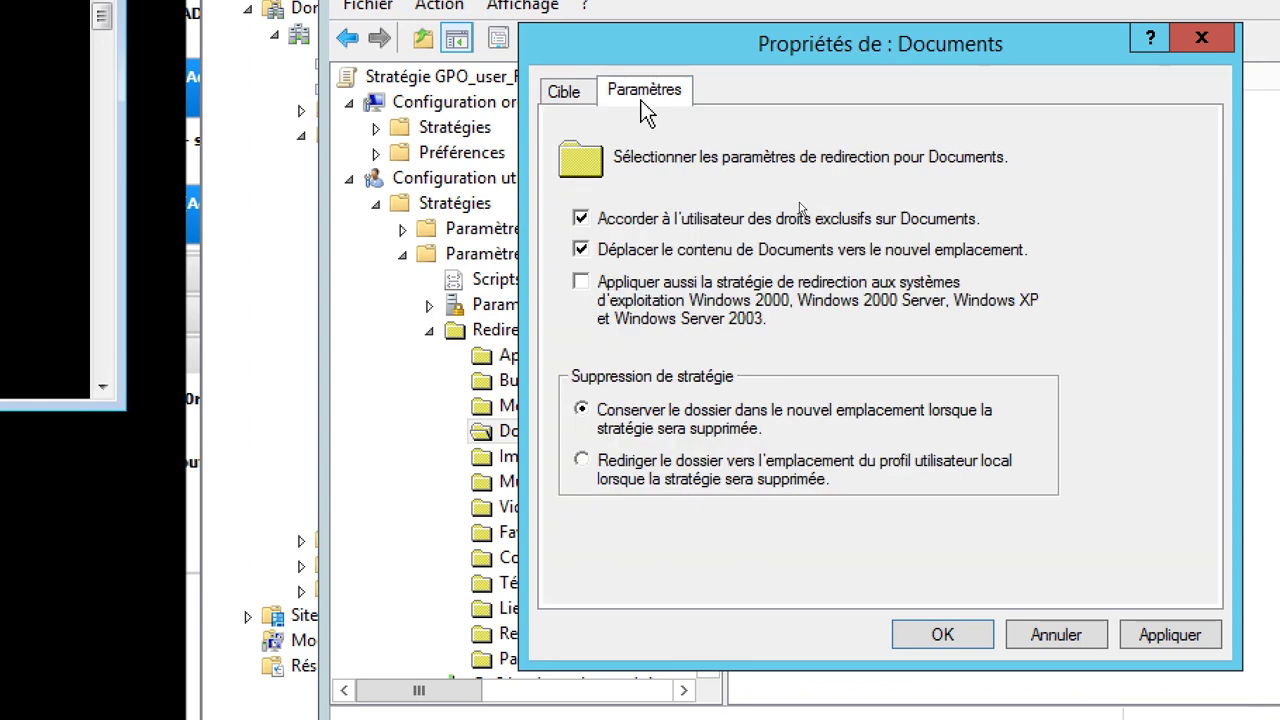
click(582, 461)
click(1168, 638)
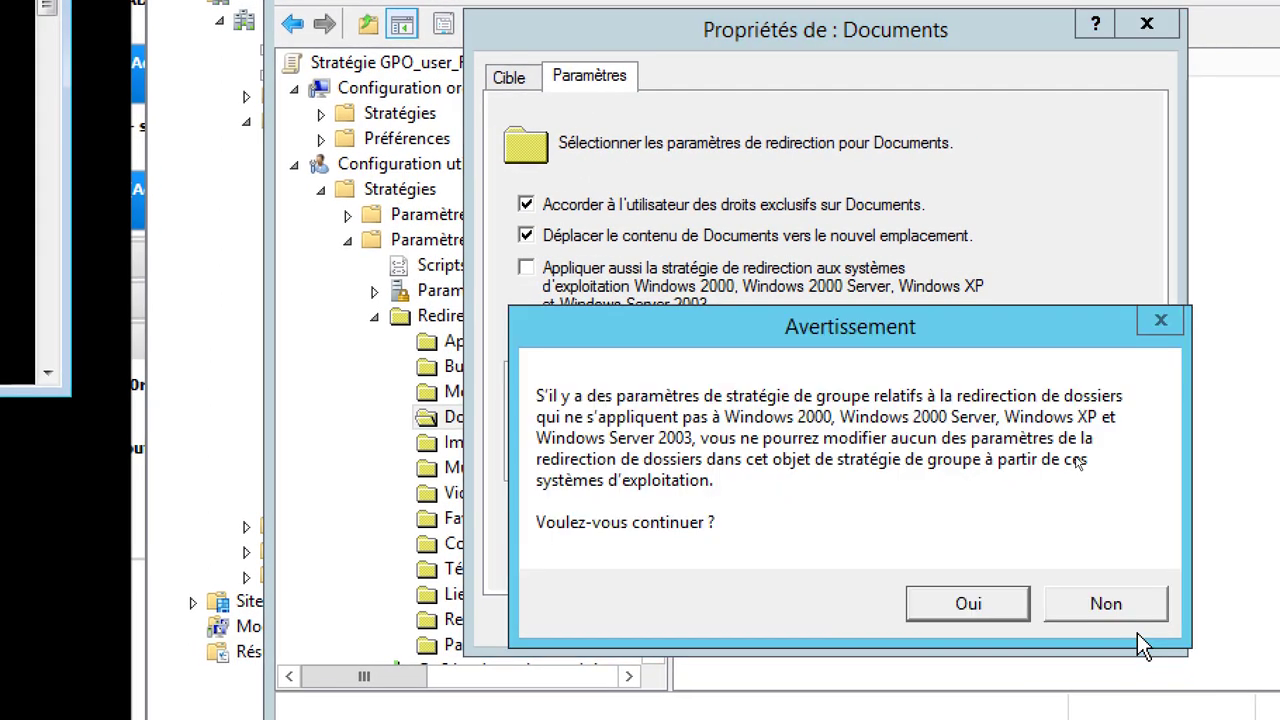
click(980, 603)
key(Return)
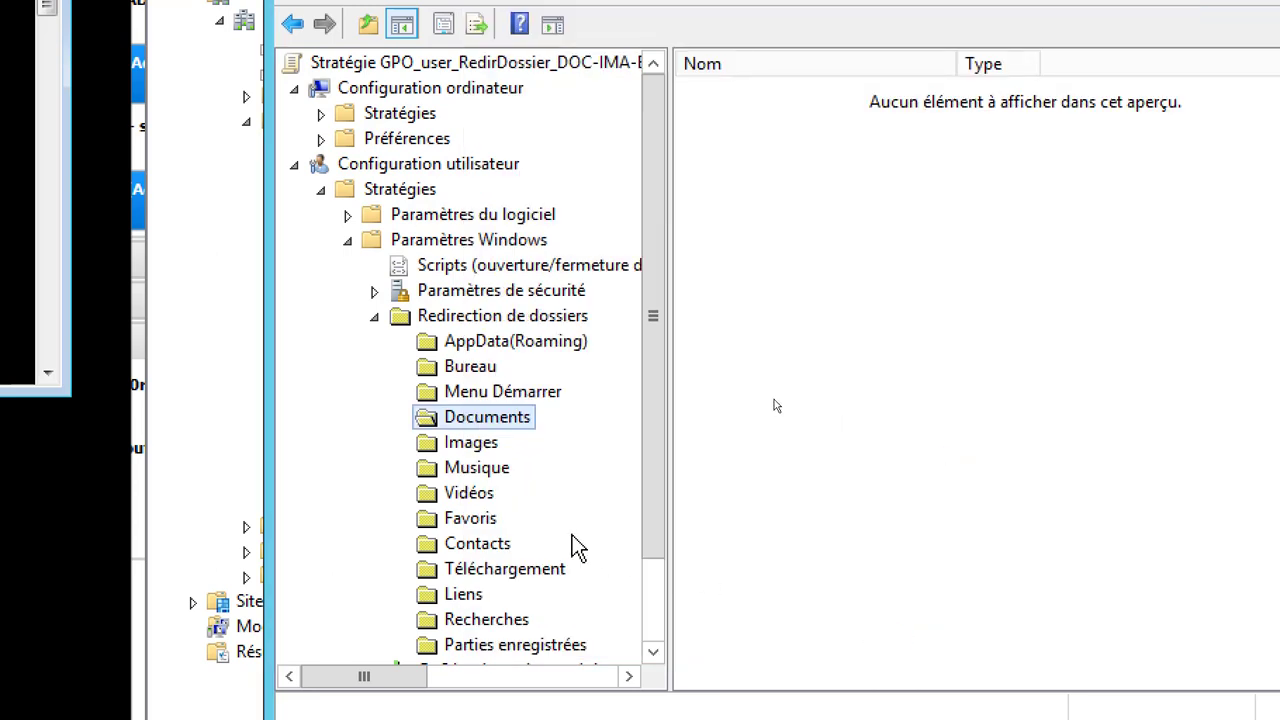
Redirect everyone's Images folder to \\serveur2\REDIR$, restoring it locally if the policy is removed
right_click(472, 447)
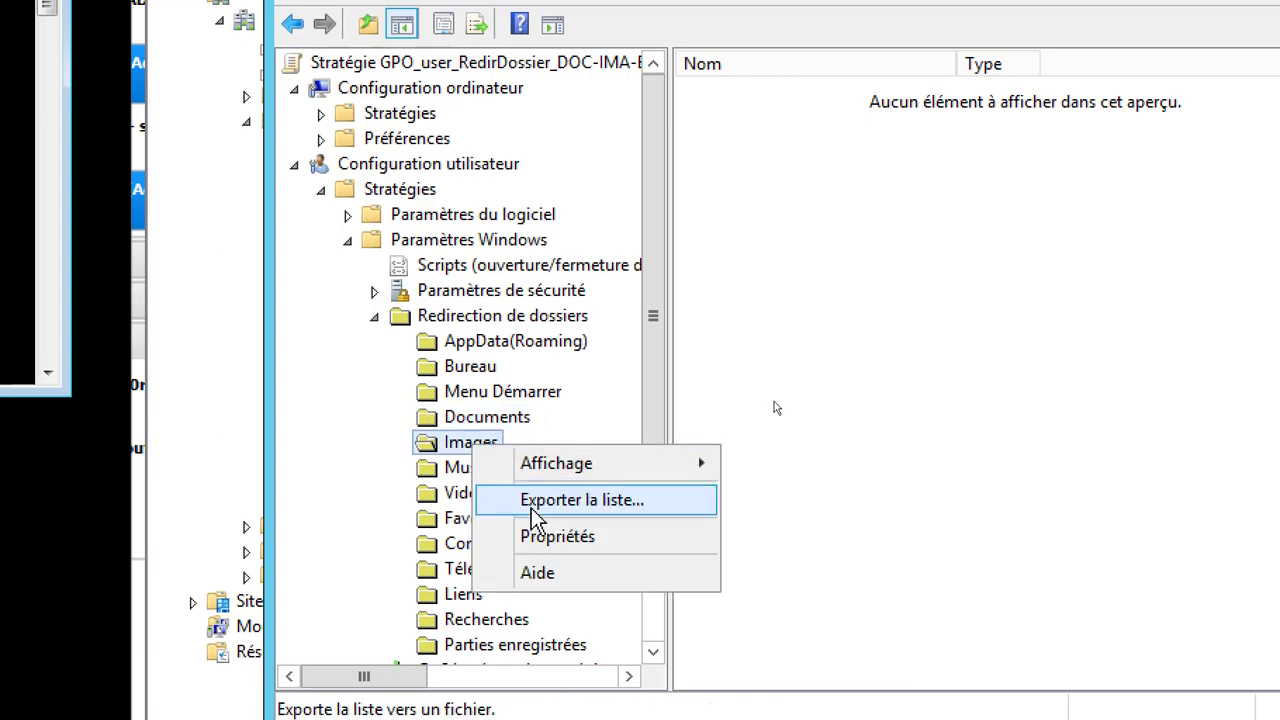
click(545, 543)
click(645, 186)
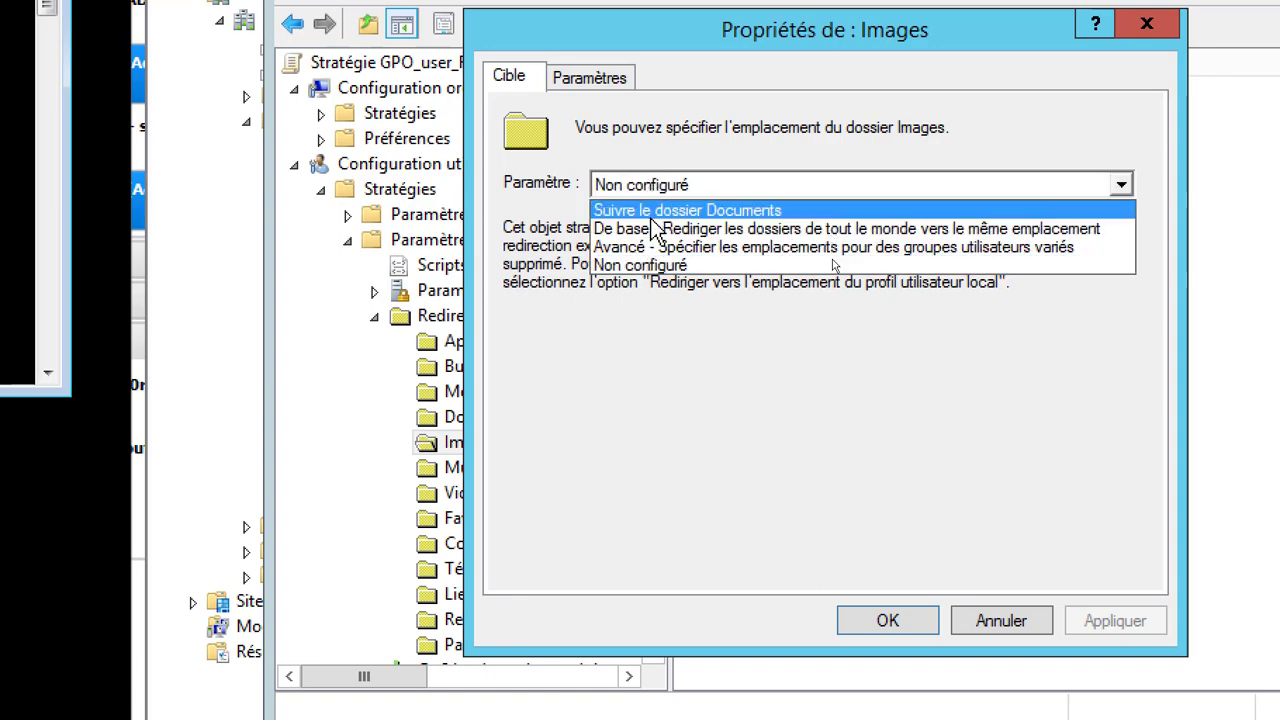
click(647, 230)
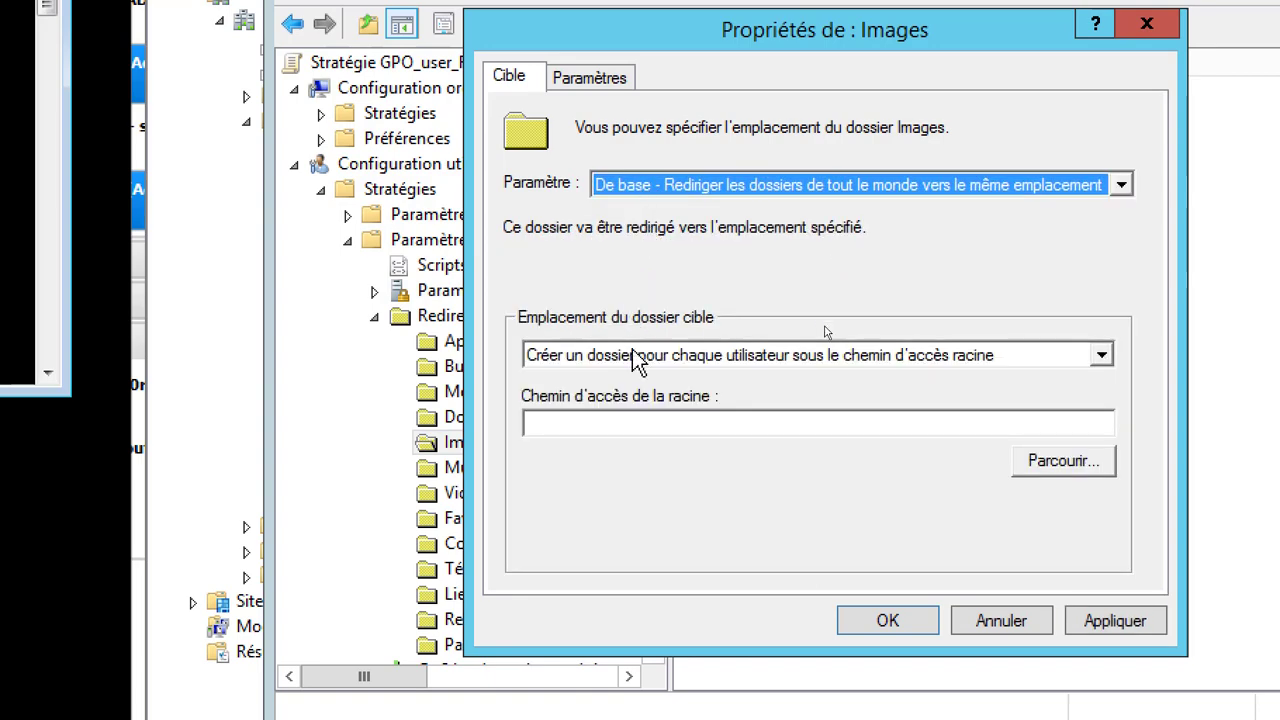
click(641, 420)
text(\\serveur2\REDIR$)
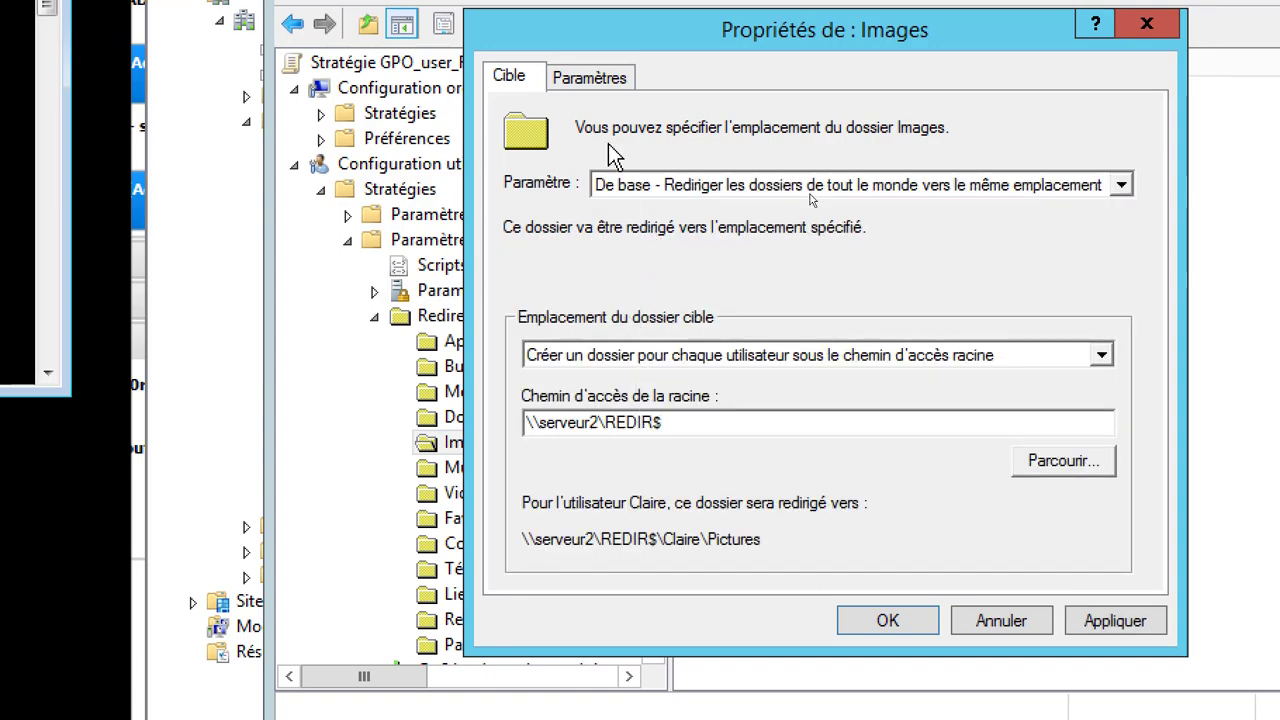
click(589, 77)
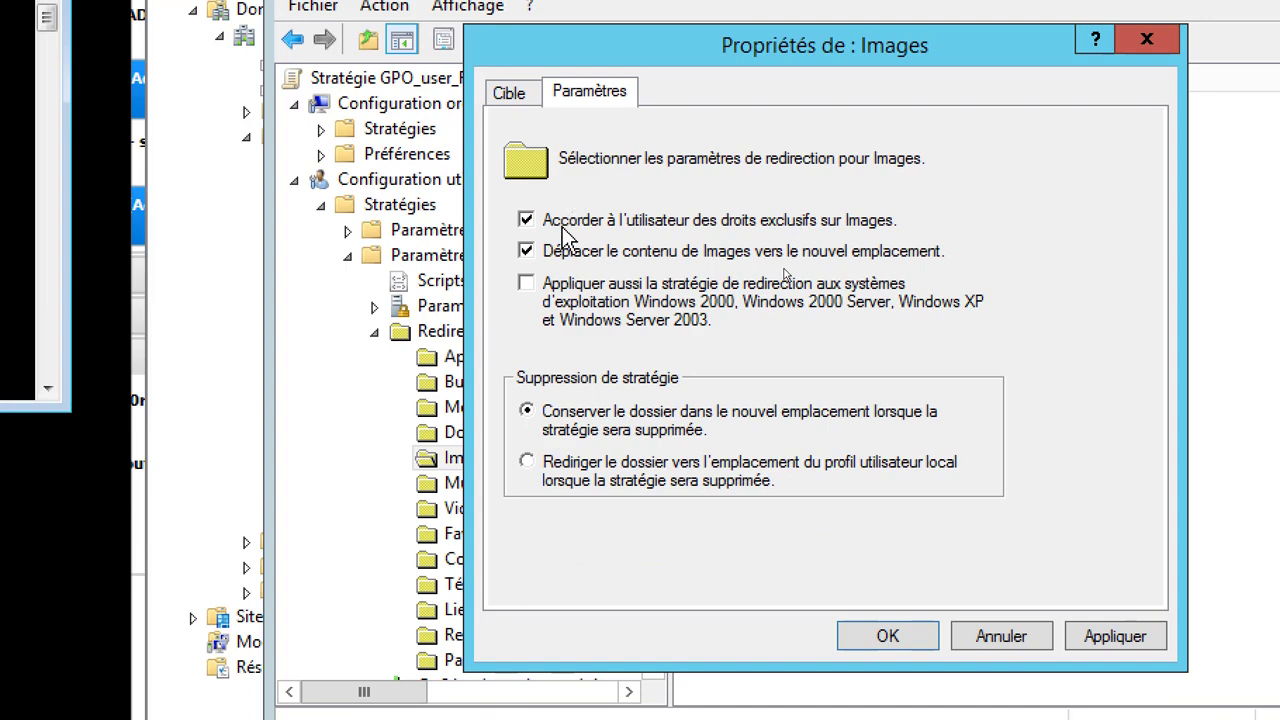
click(526, 462)
click(1120, 630)
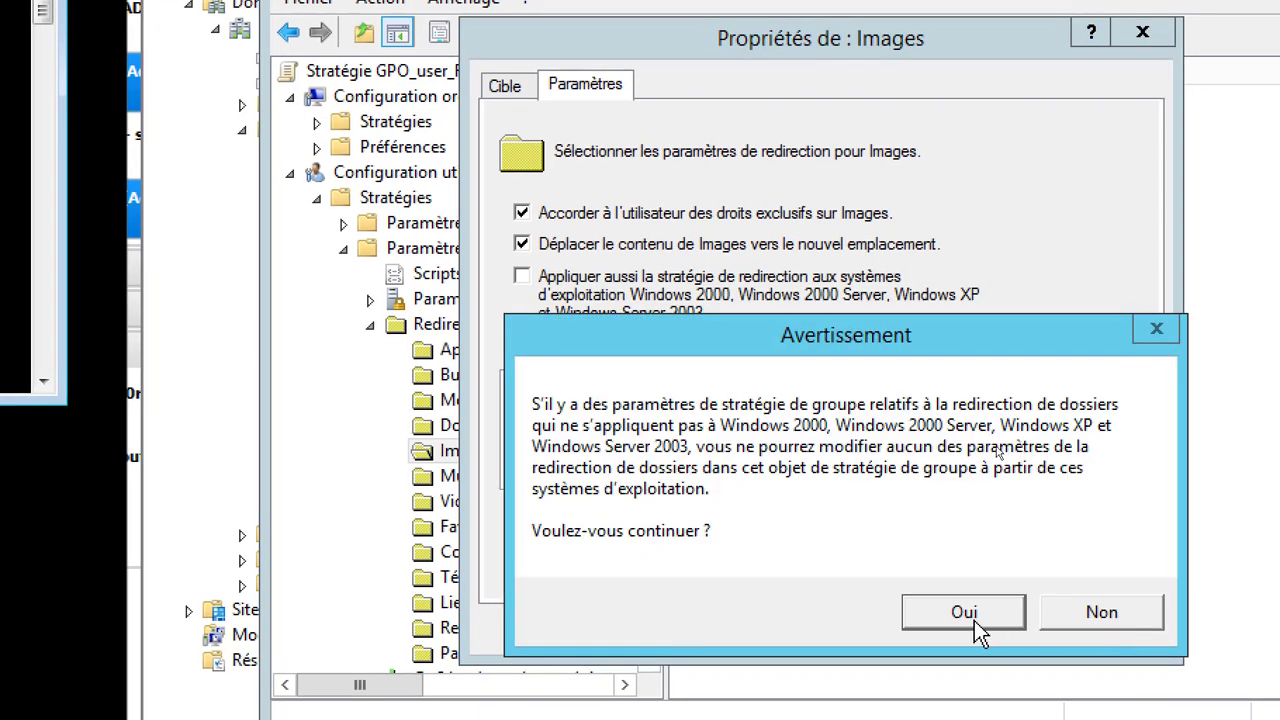
click(972, 616)
click(884, 629)
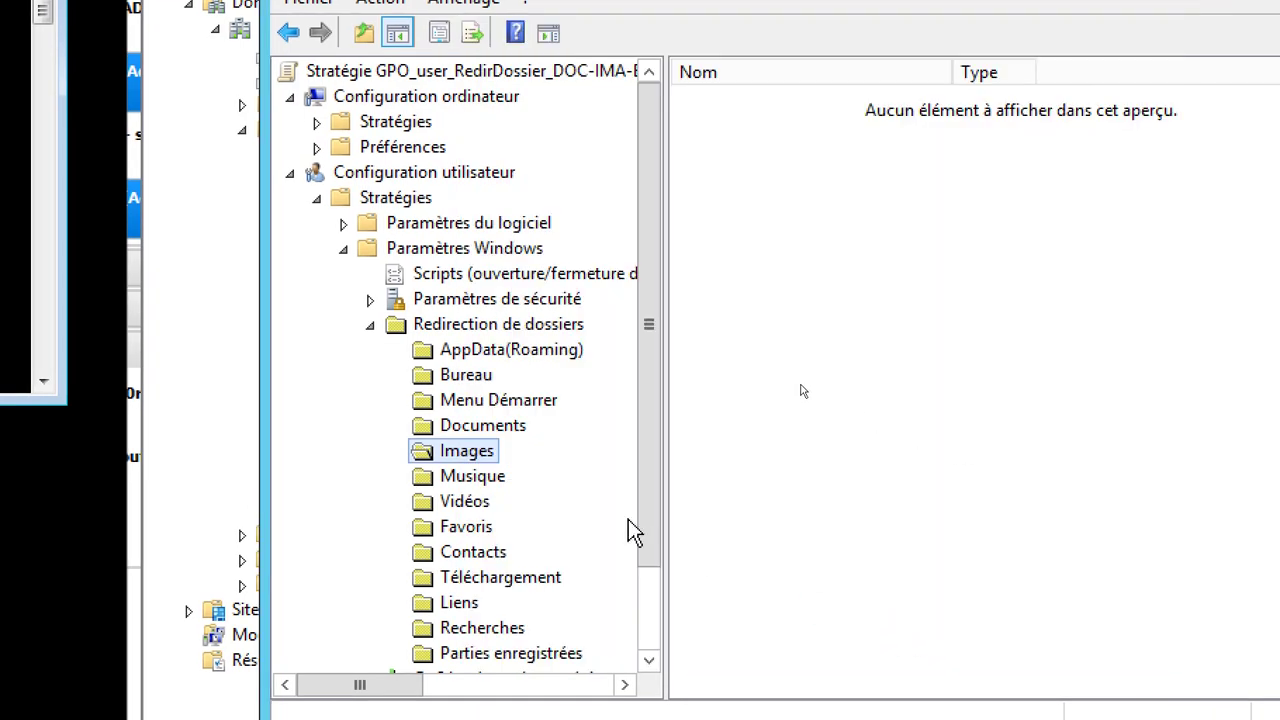
click(484, 426)
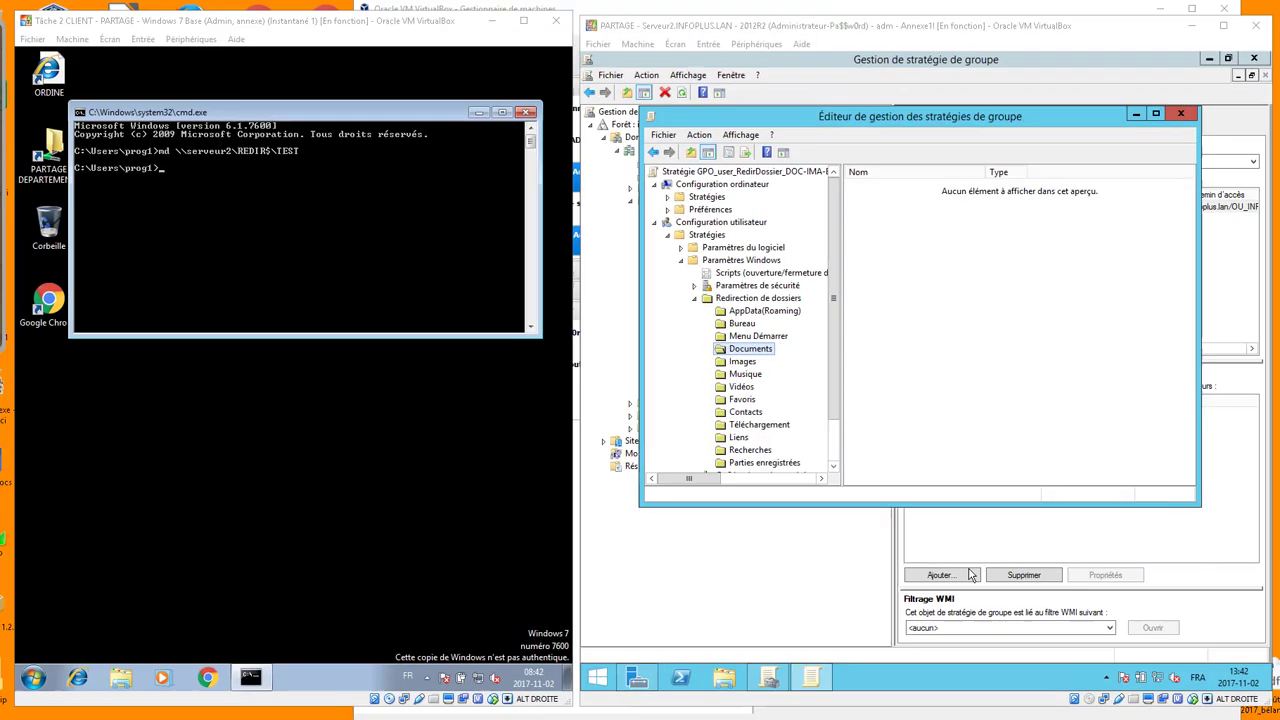
Close the GPO editor and review the fully expanded settings report of the GPO
click(1180, 115)
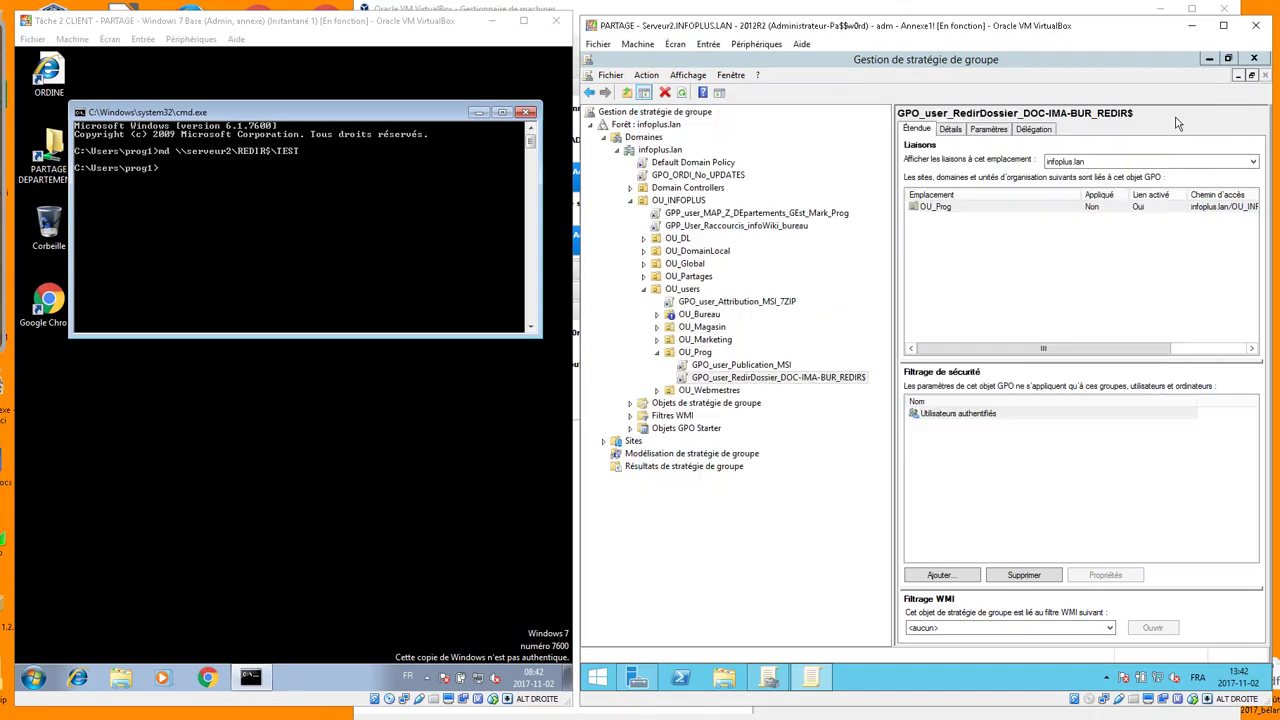
click(985, 130)
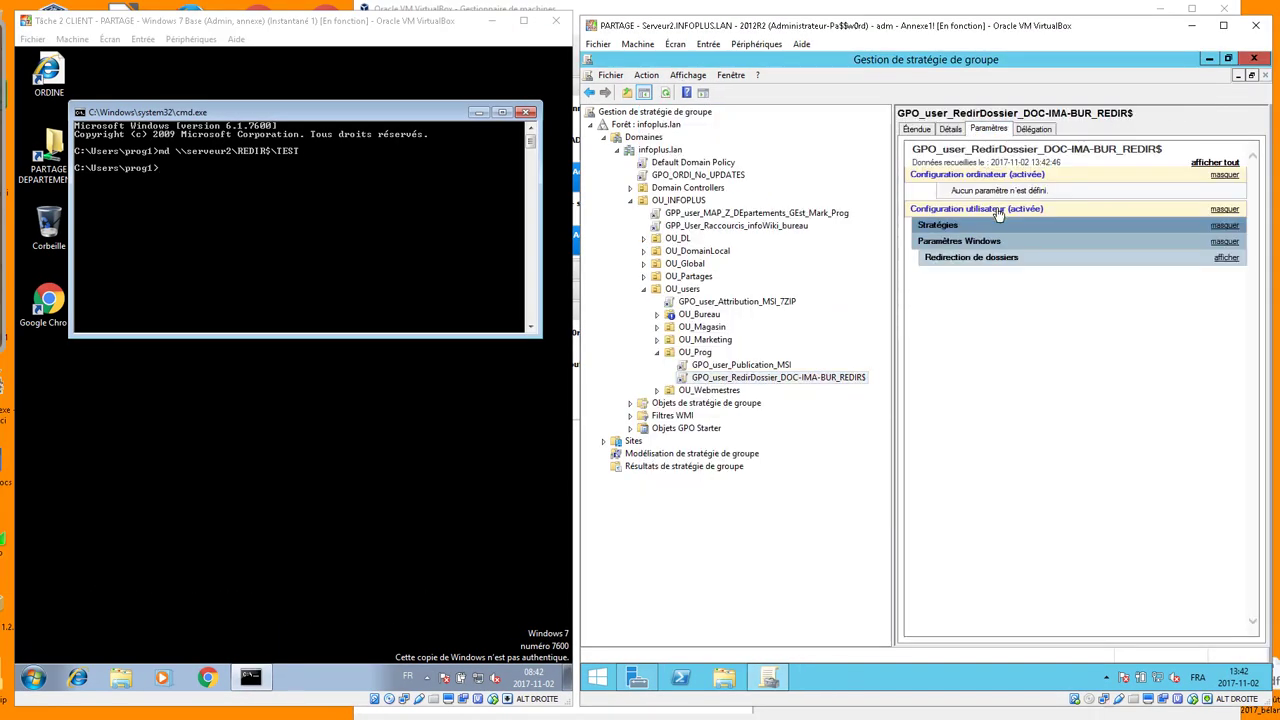
click(1210, 165)
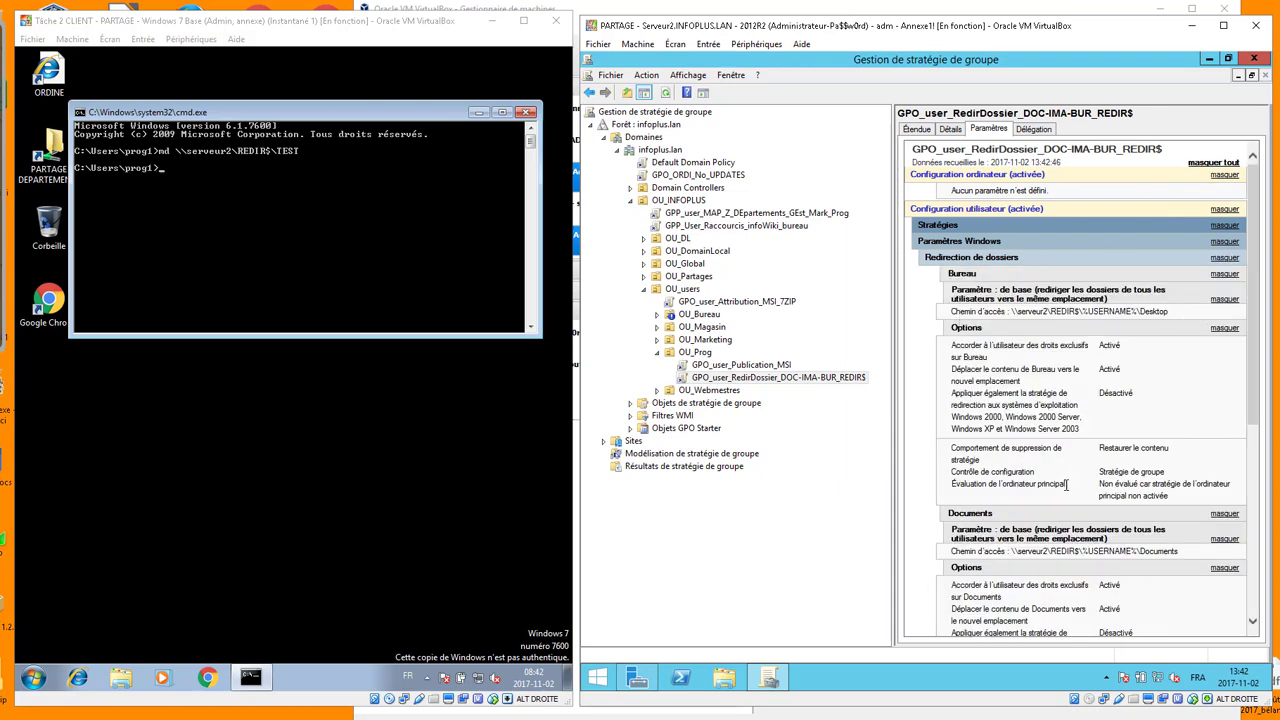
scroll(1070, 518, down, 5)
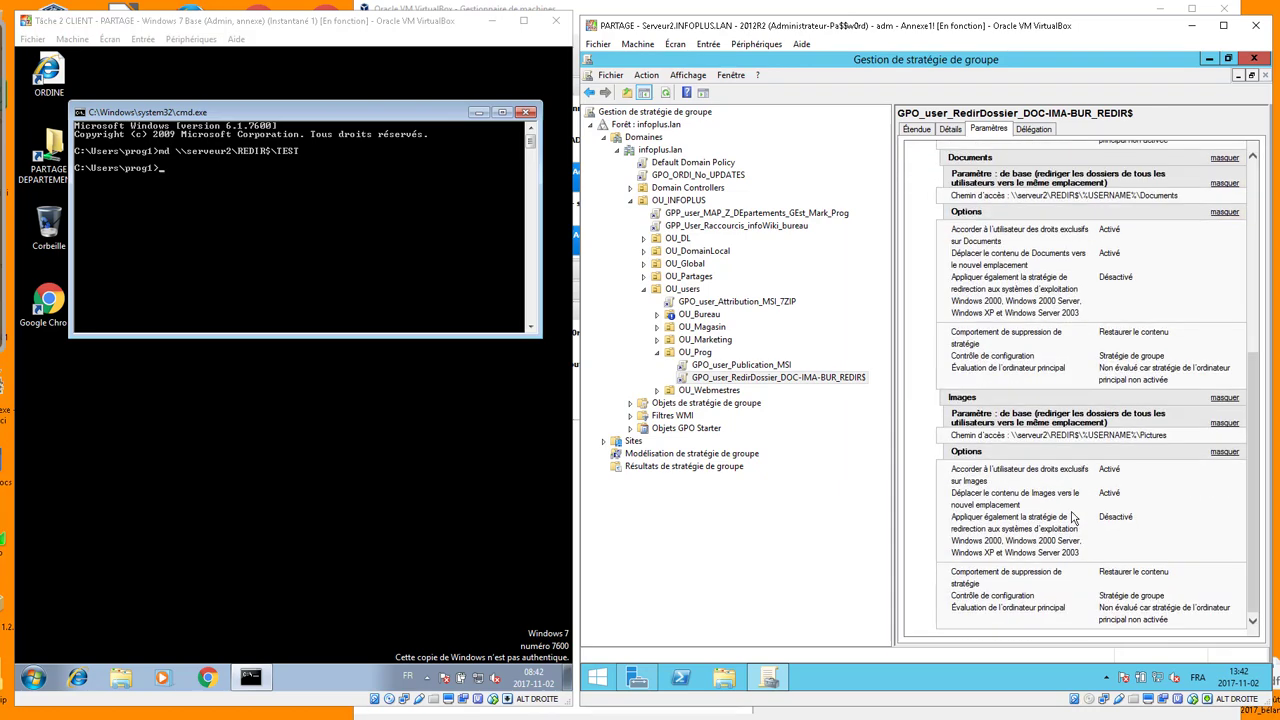
scroll(1073, 509, up, 5)
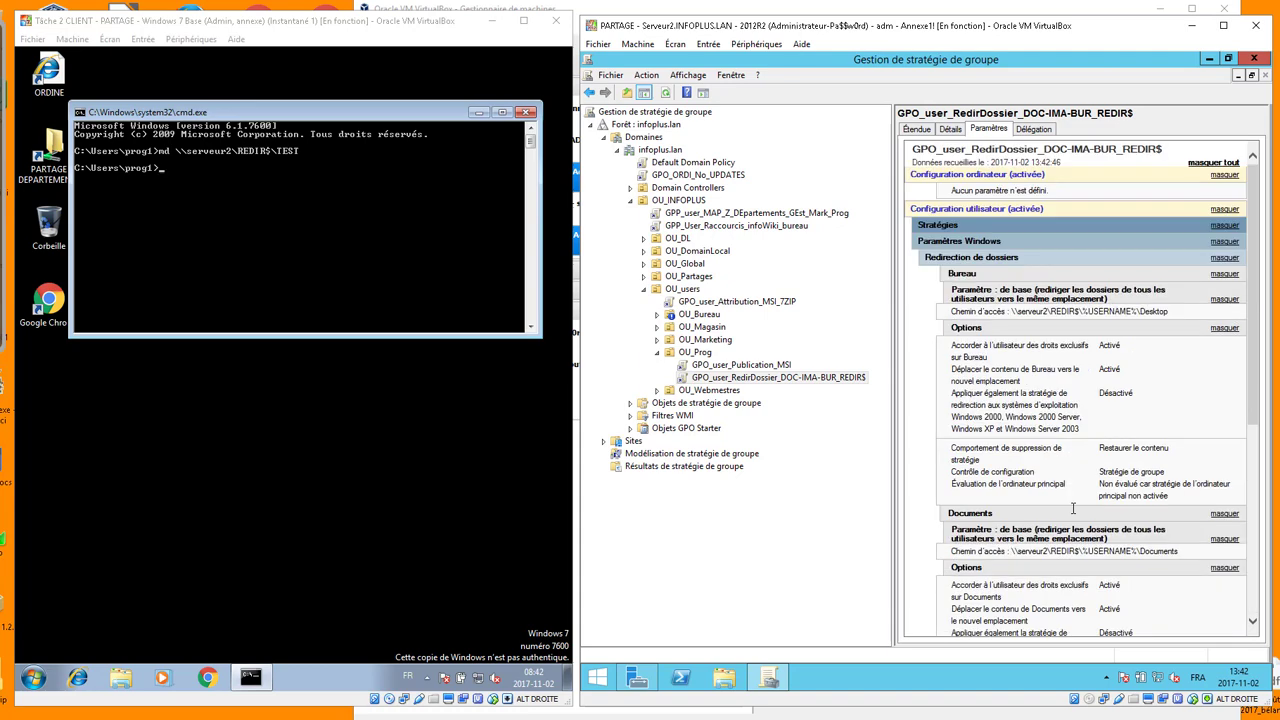
Run gpupdate /force in the client's command prompt and clear the server windows
click(352, 233)
text(gp)
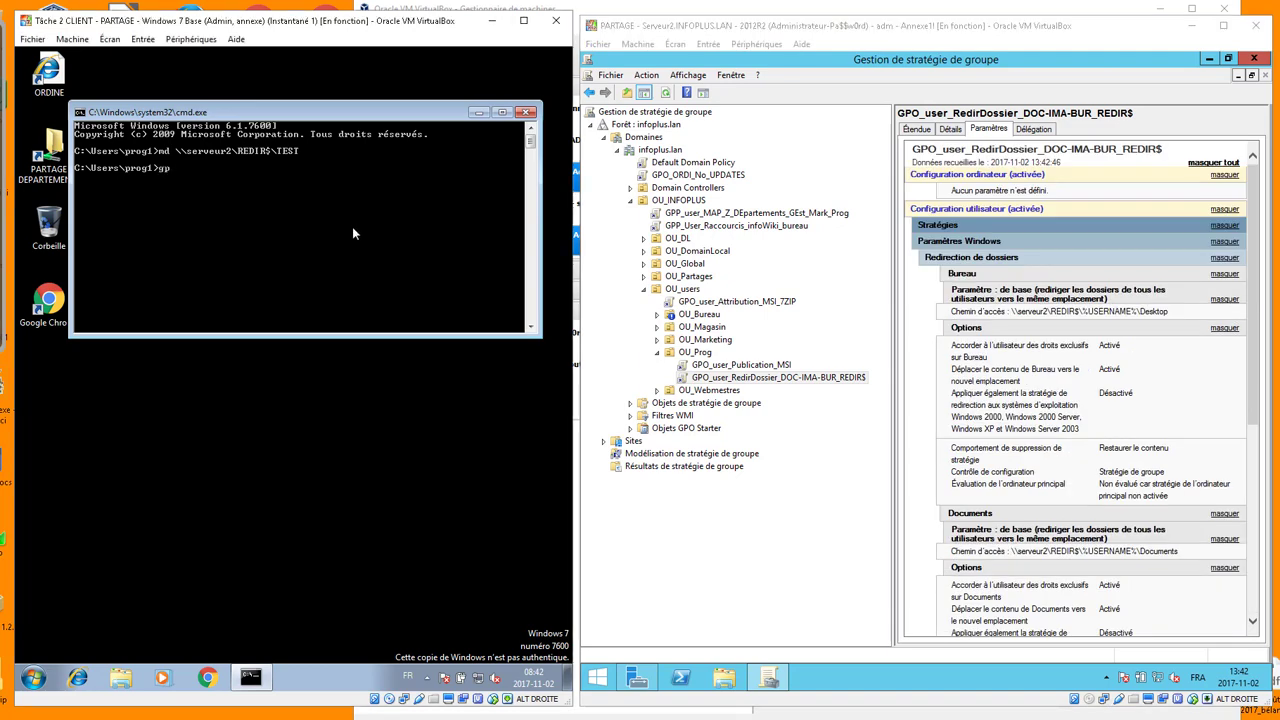
text(update /force)
key(Return)
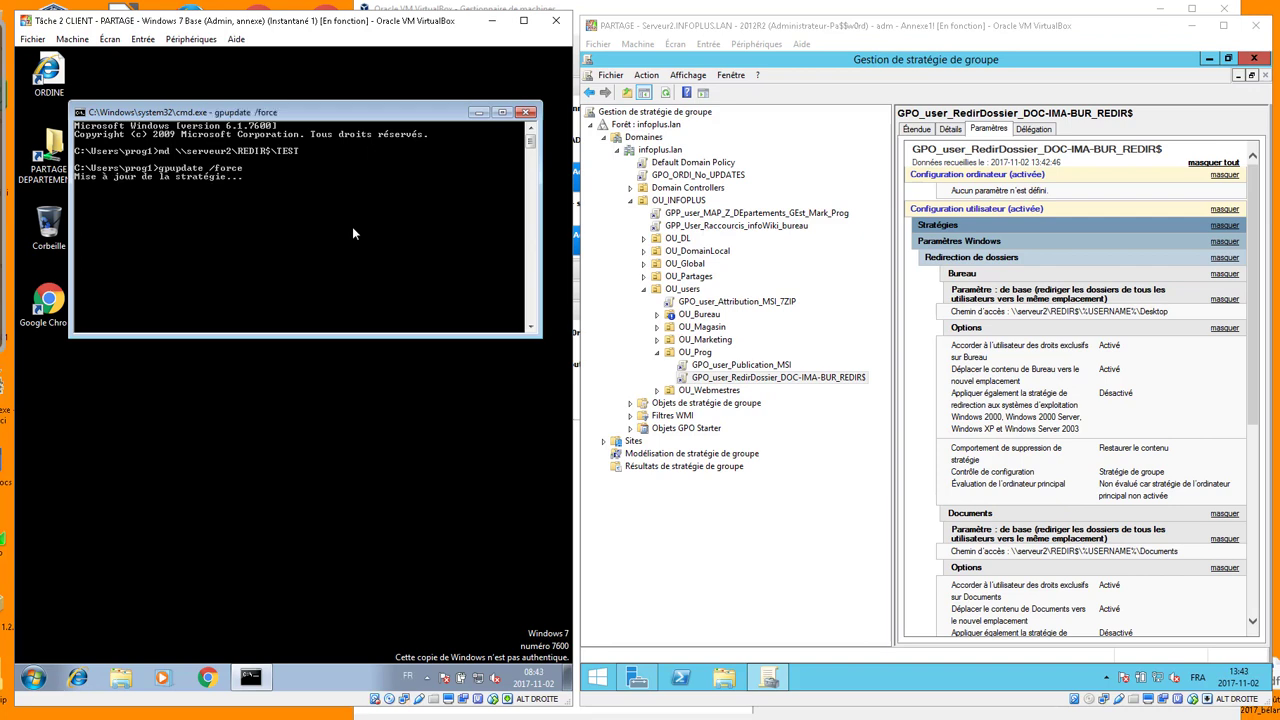
click(1209, 60)
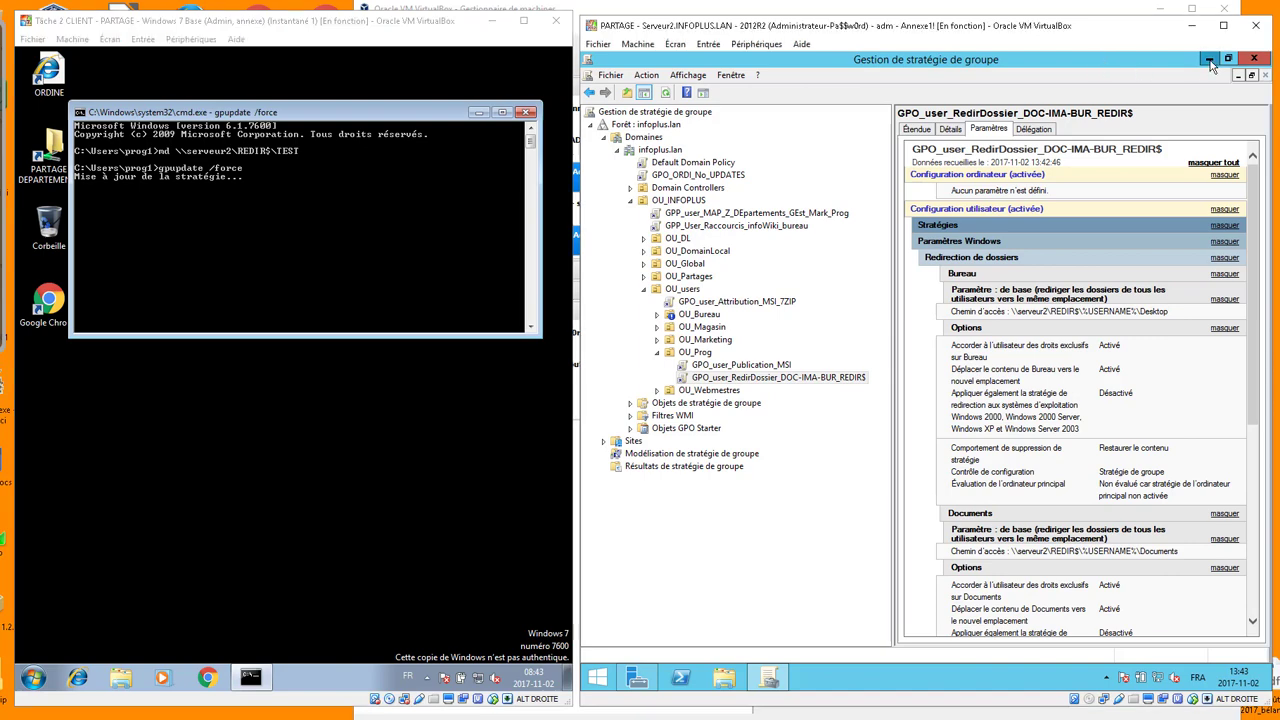
click(1223, 81)
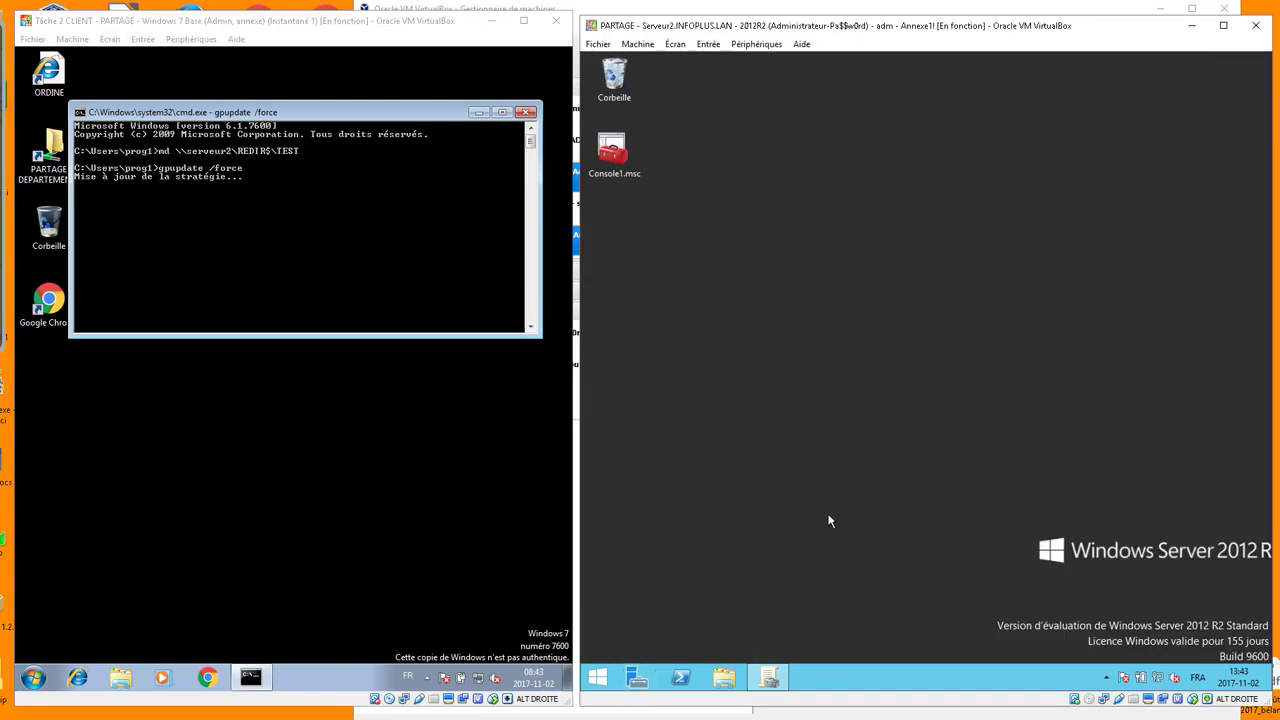
Open the empty REDIR folder under DATA (E:) > PartagesSMB in File Explorer on the server
click(727, 680)
double_click(830, 438)
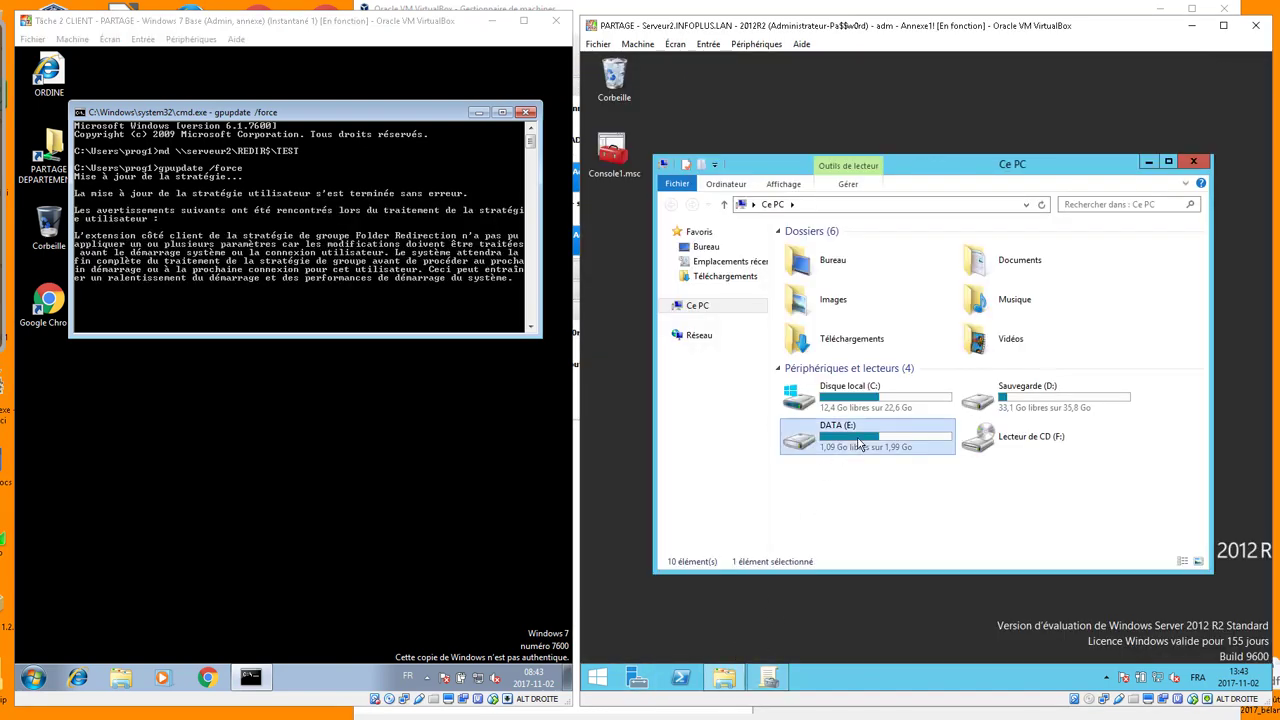
double_click(812, 248)
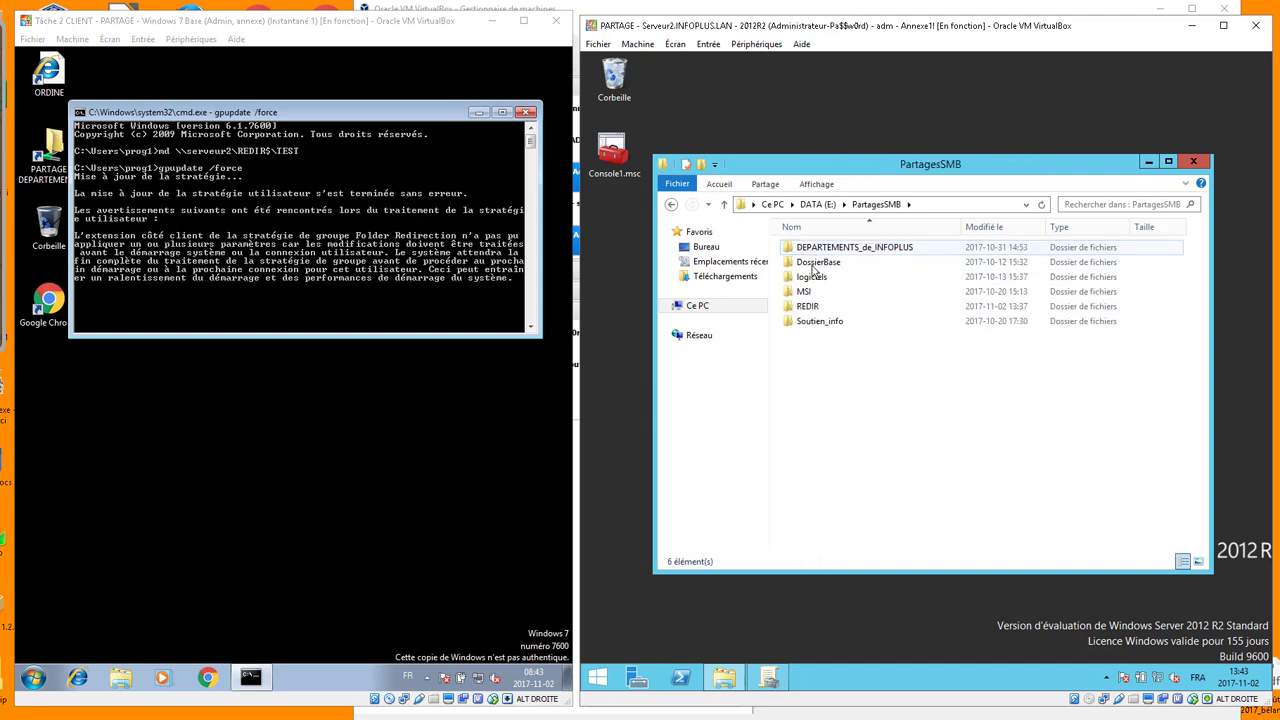
double_click(810, 307)
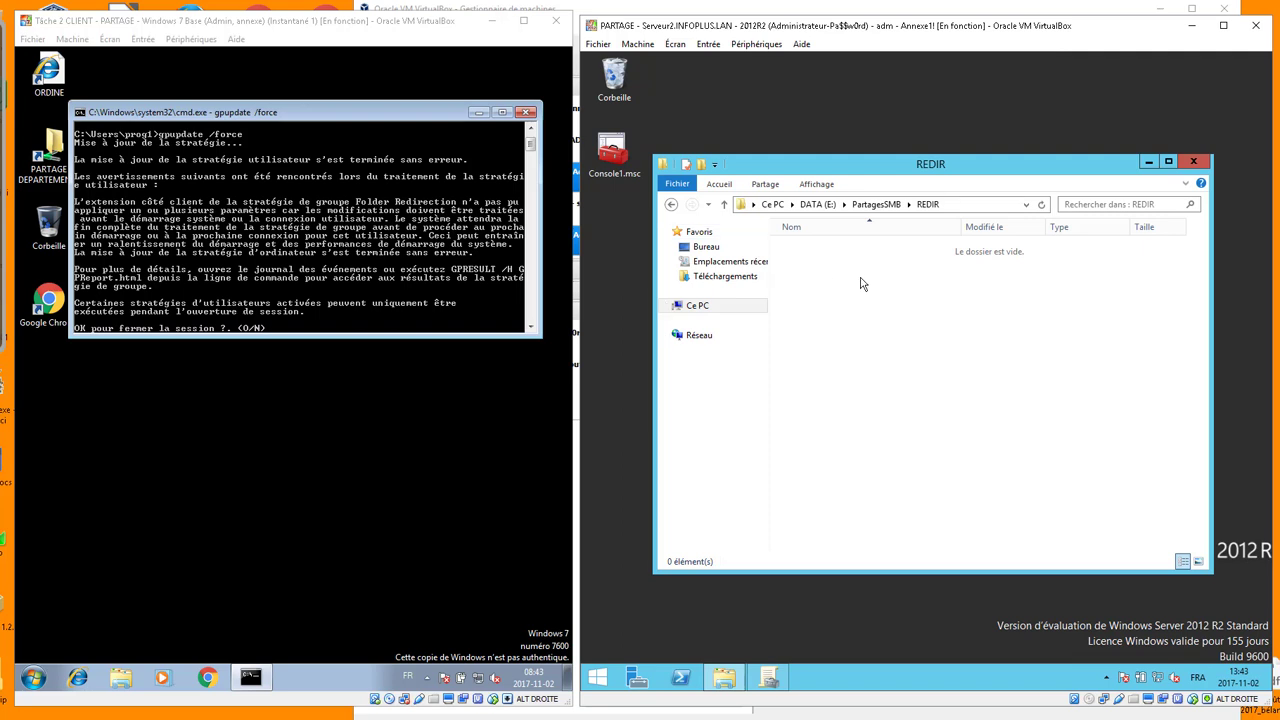
Accept the logoff prompt with 'o' on the client and enter the user's password at logon
click(310, 253)
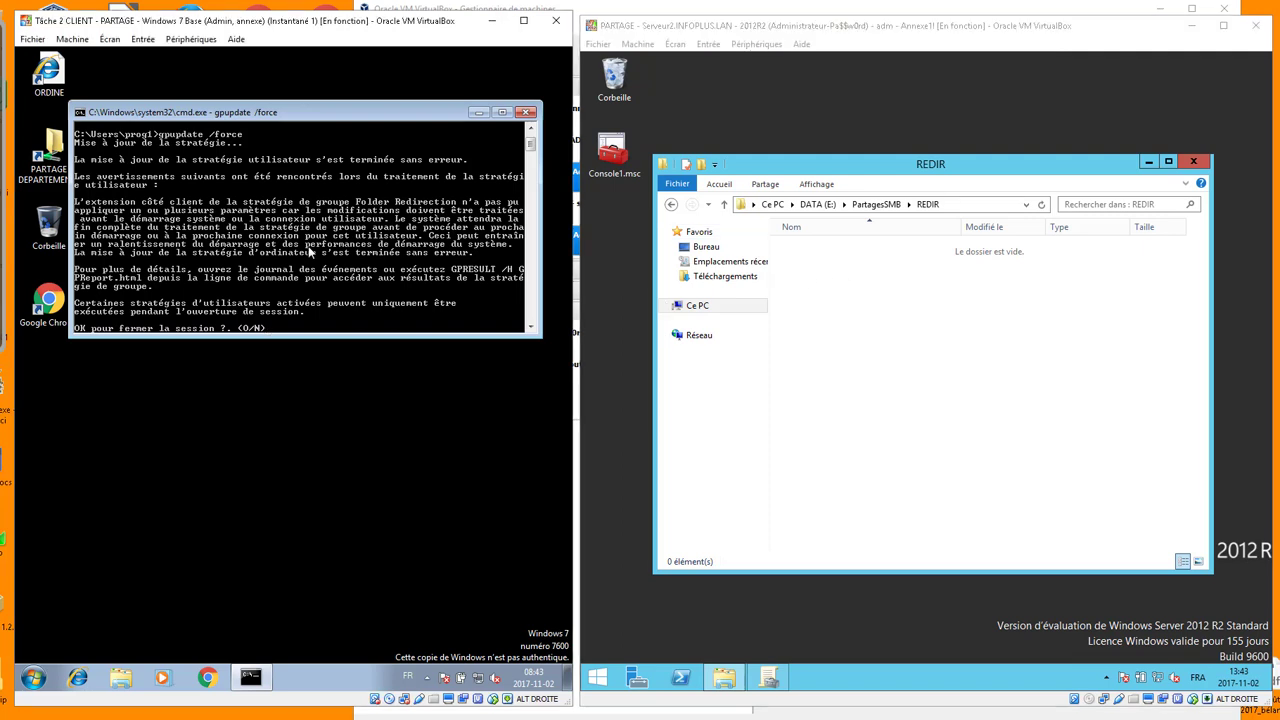
text(o)
key(Return)
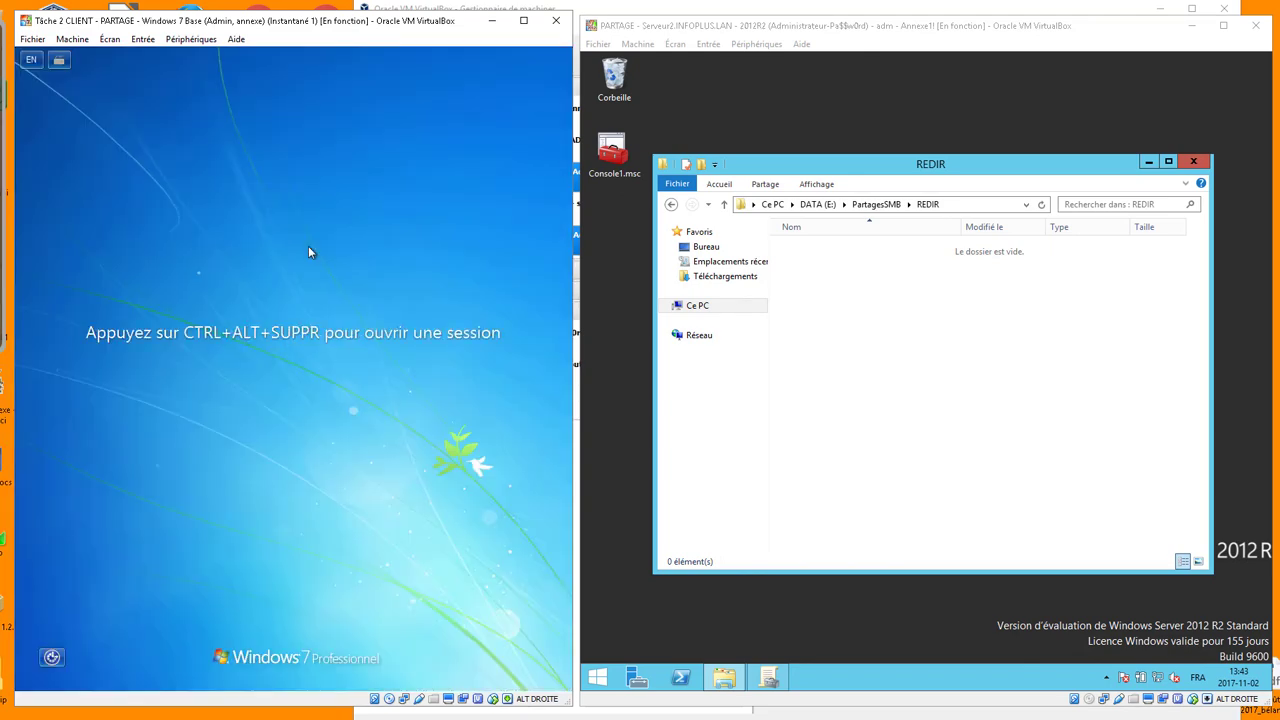
key(alt+Delete)
text(••••)
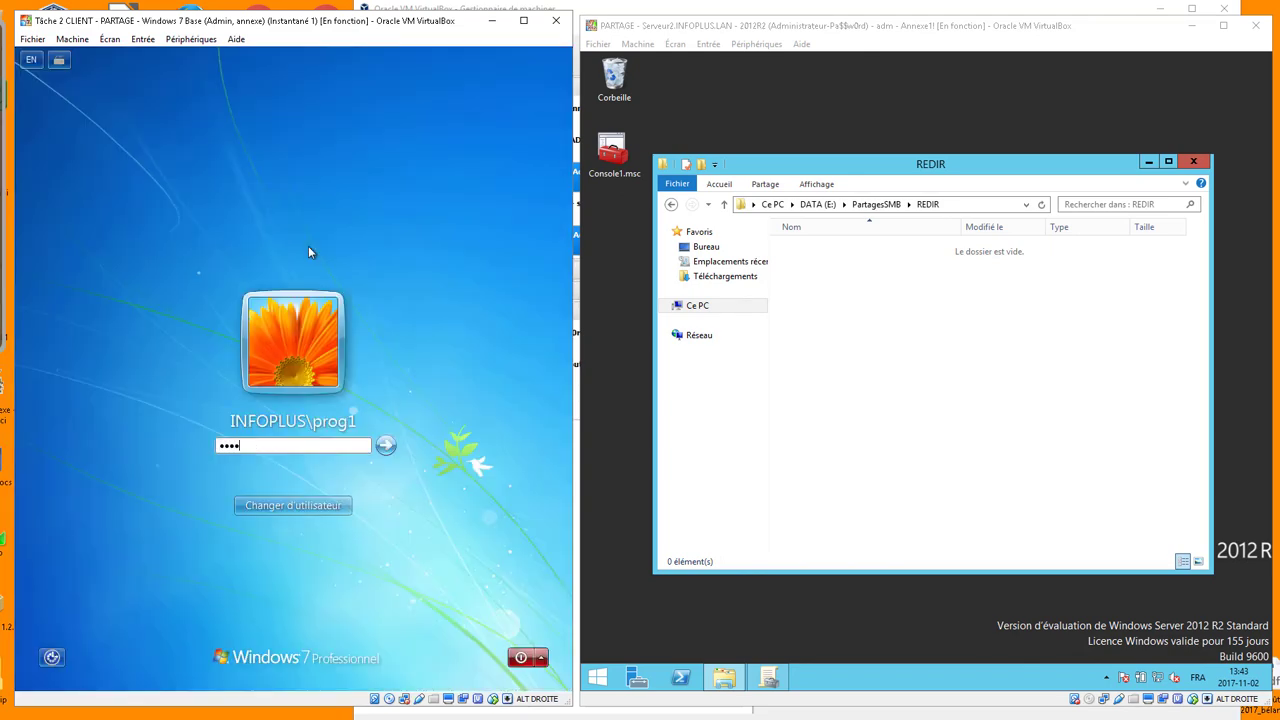
text(••••)
Sign in to the client, select the new prog1 folder in REDIR, and dismiss the activation prompt
key(Return)
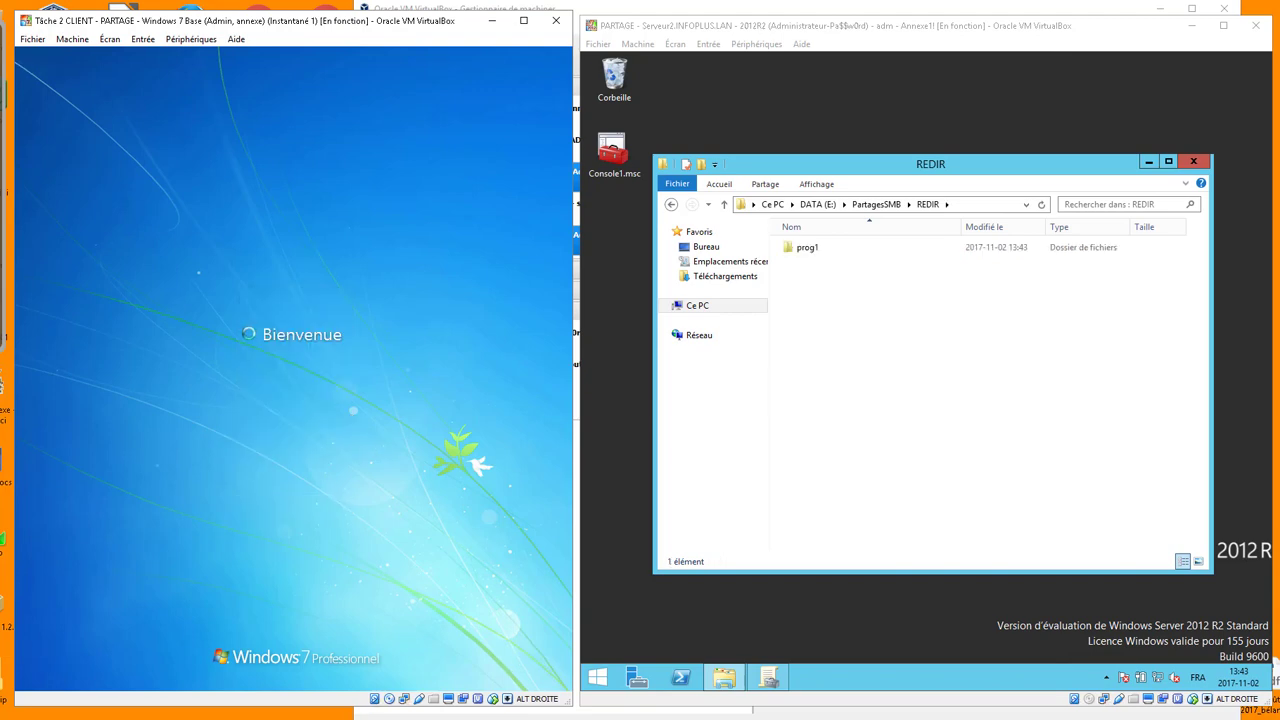
click(814, 249)
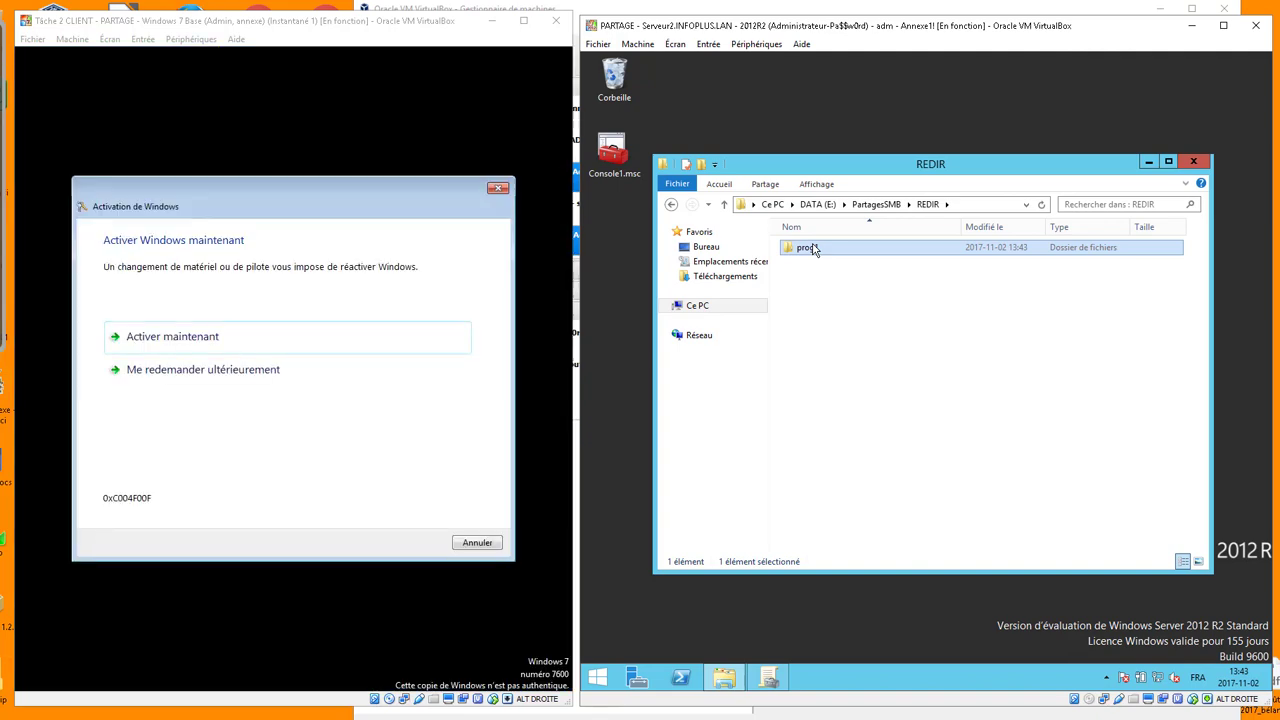
click(486, 542)
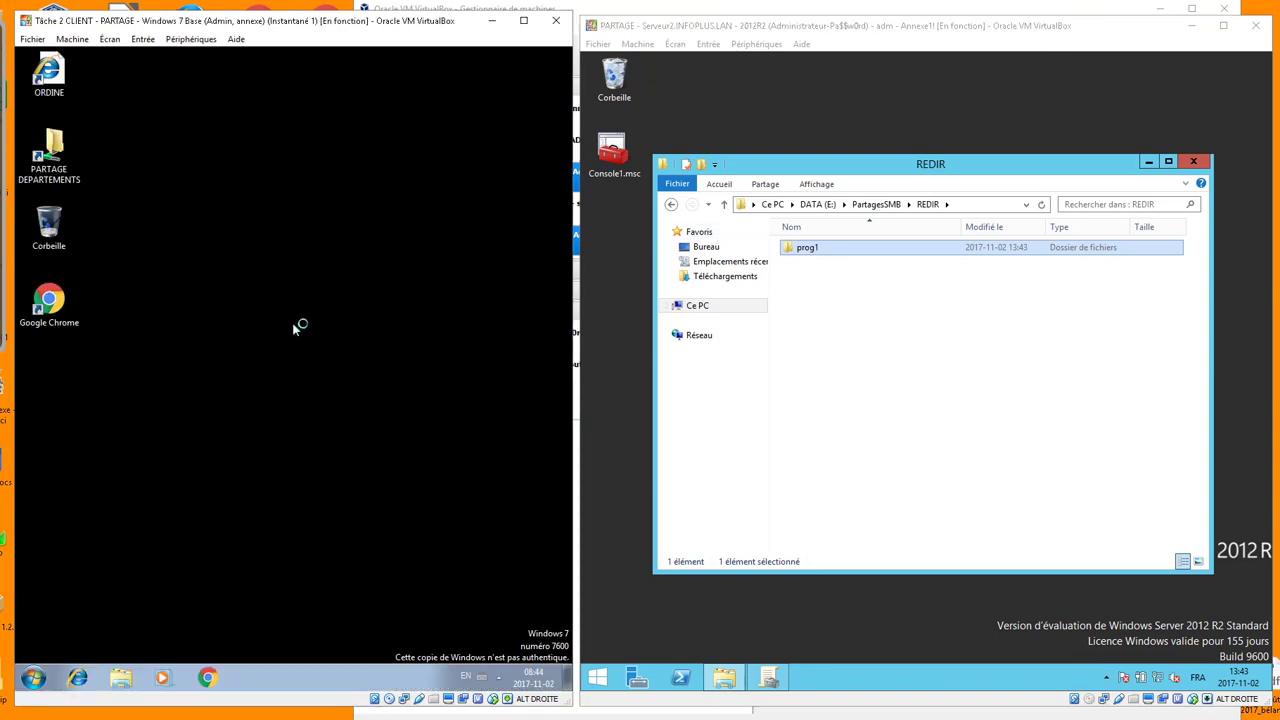
Create a folder named Nouveau dossier on the client desktop
right_click(302, 284)
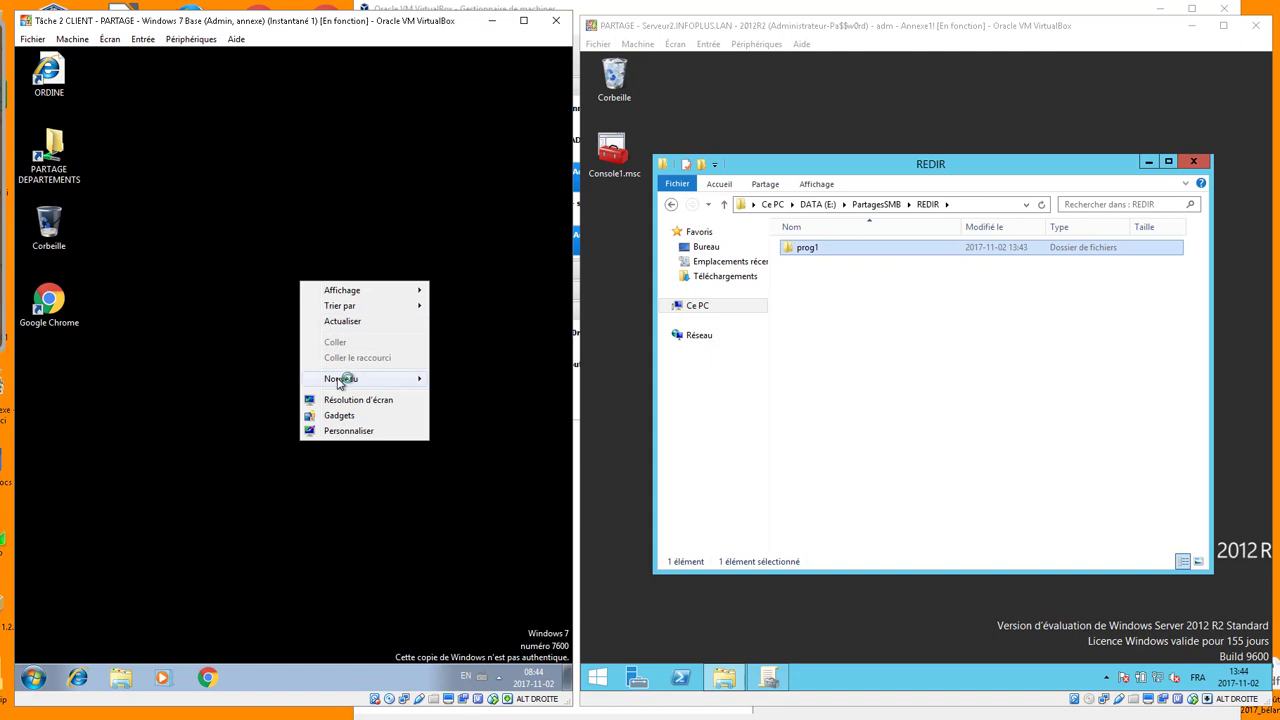
mouse_move(306, 384)
click(192, 378)
key(Return)
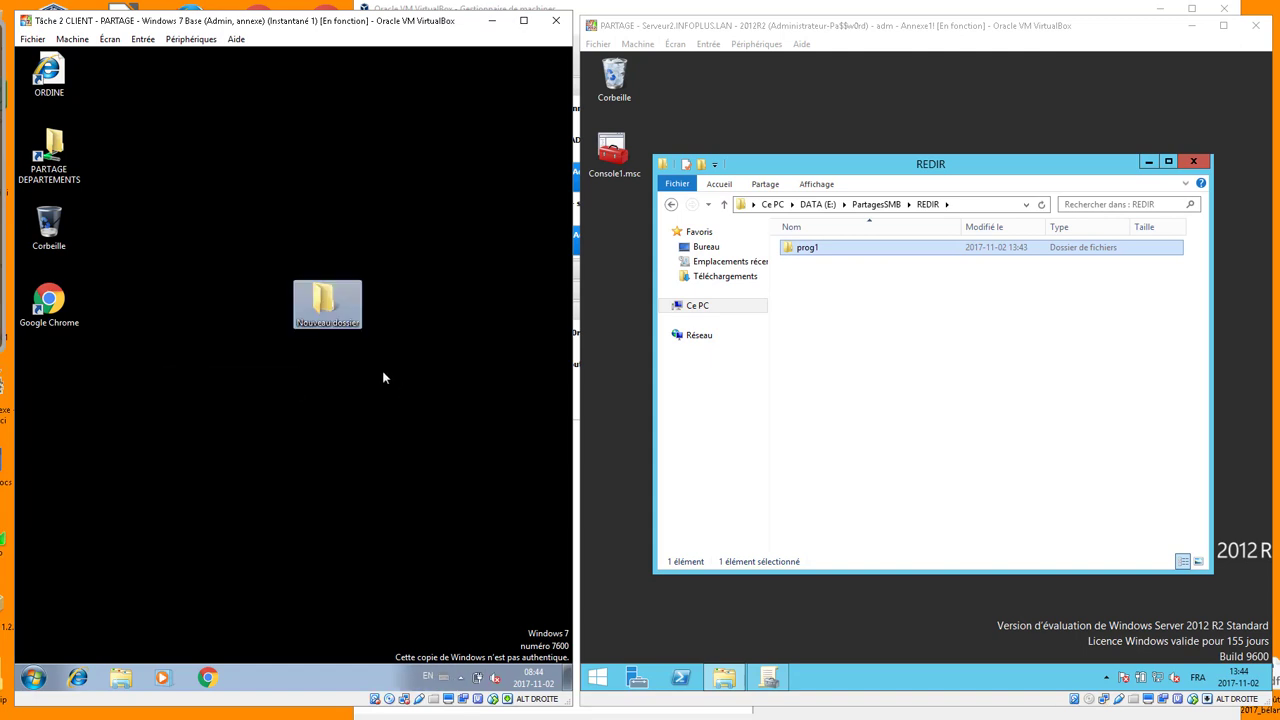
Open Nouveau dossier to show its location \\serveur2\REDIR$\prog1\Desktop
double_click(327, 303)
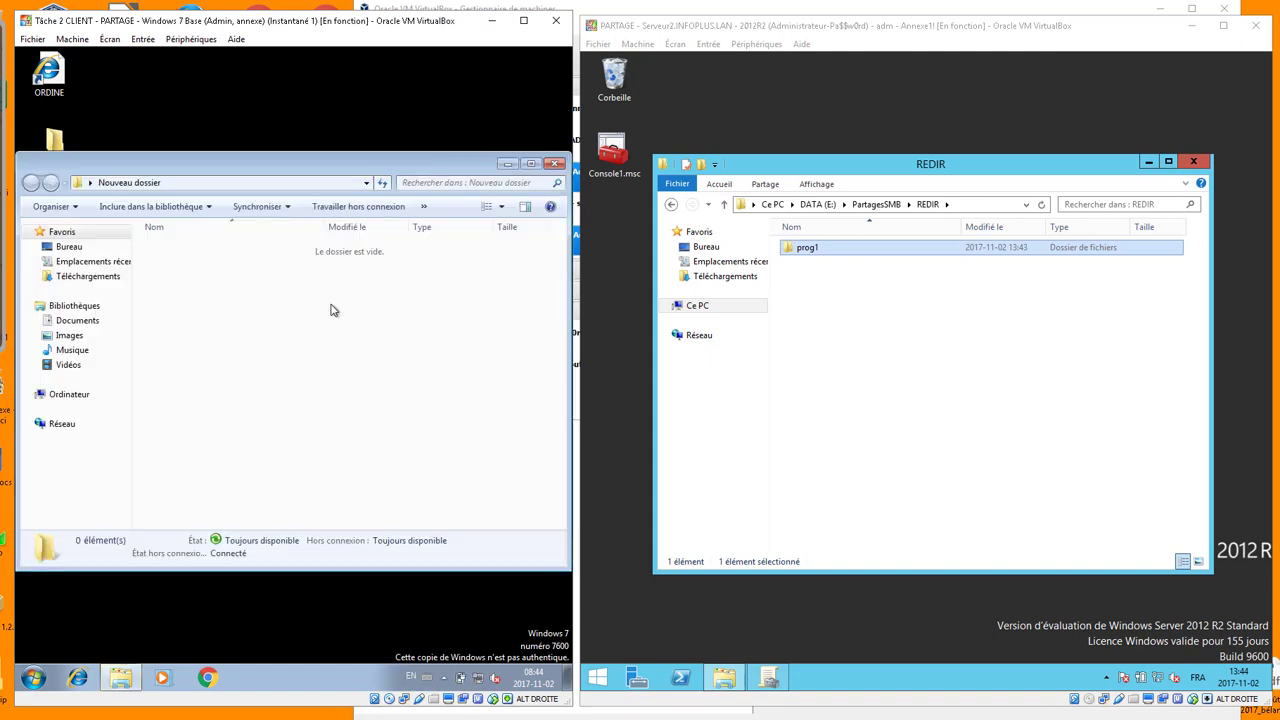
click(290, 188)
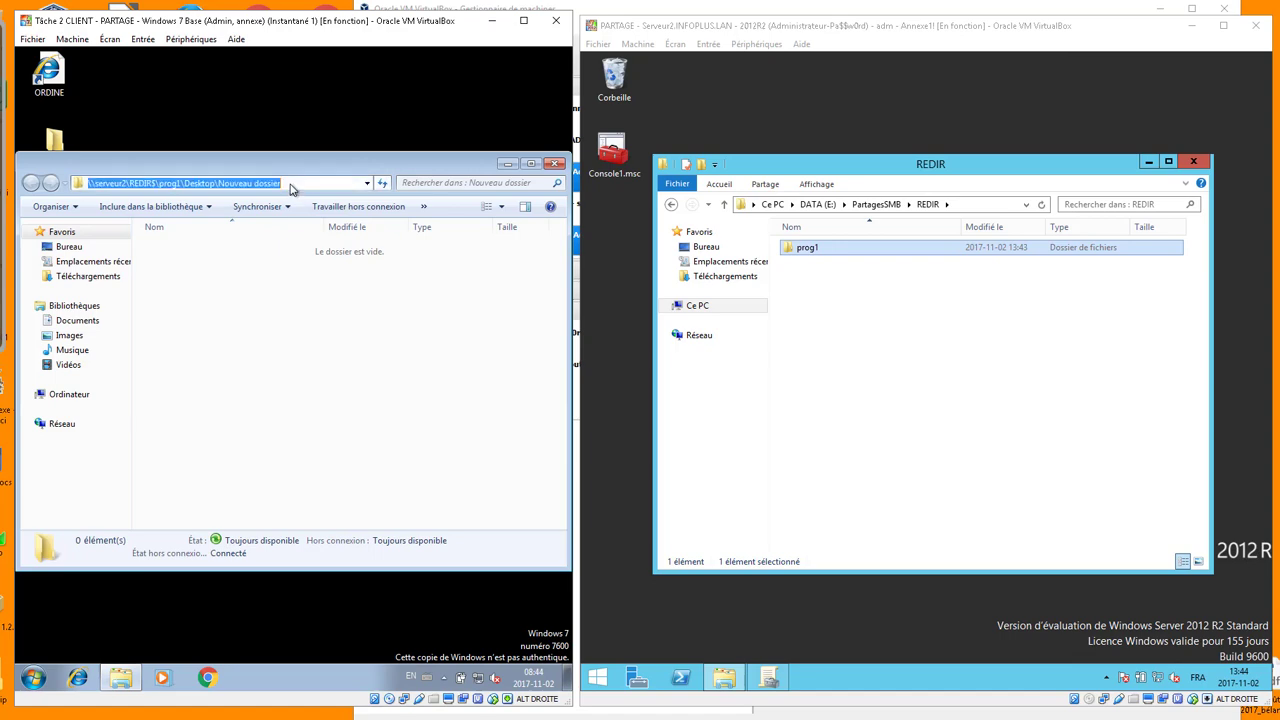
mouse_move(724, 680)
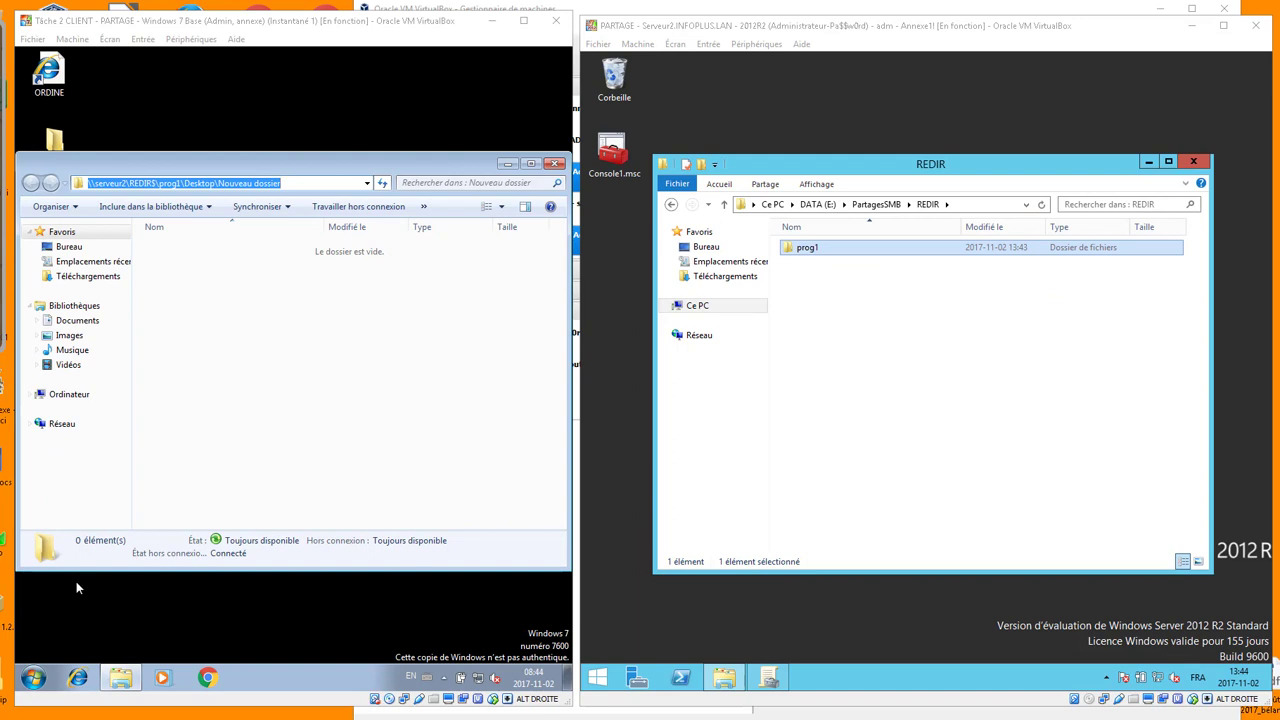
click(38, 677)
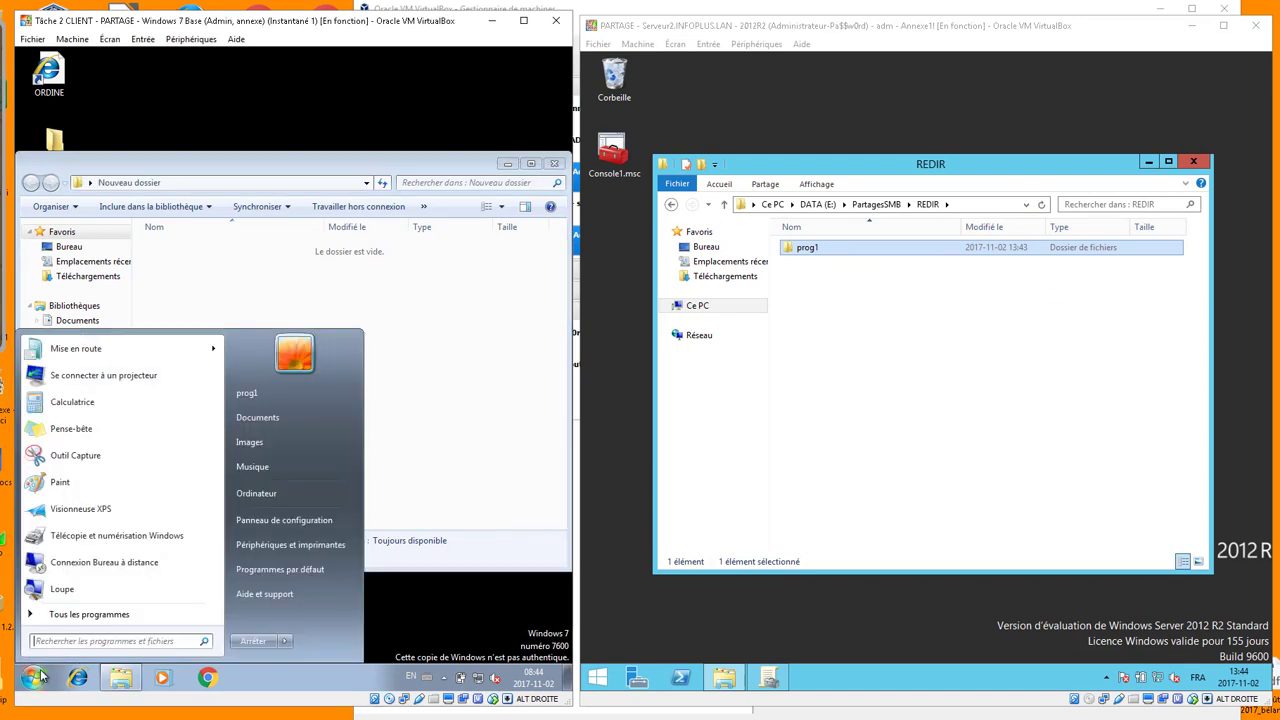
Create Nouveau dossier in Documents and show its path on \\serveur2\REDIR$
click(279, 422)
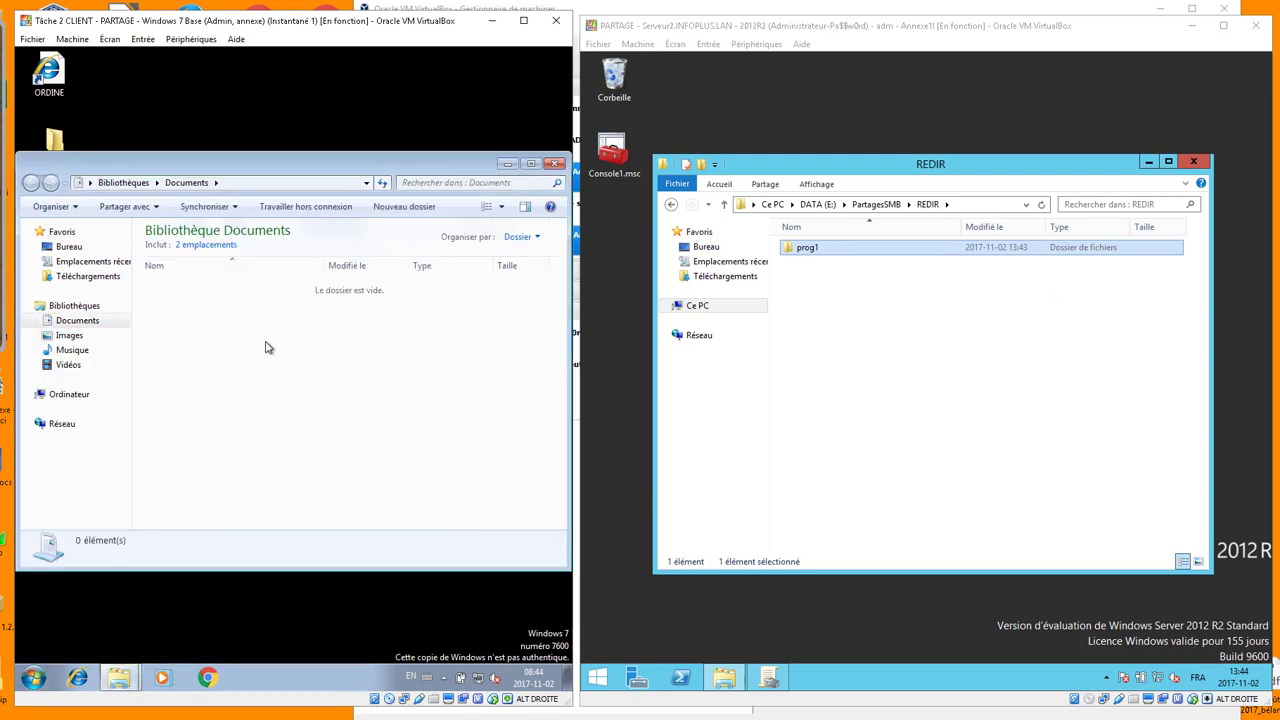
click(404, 207)
click(305, 345)
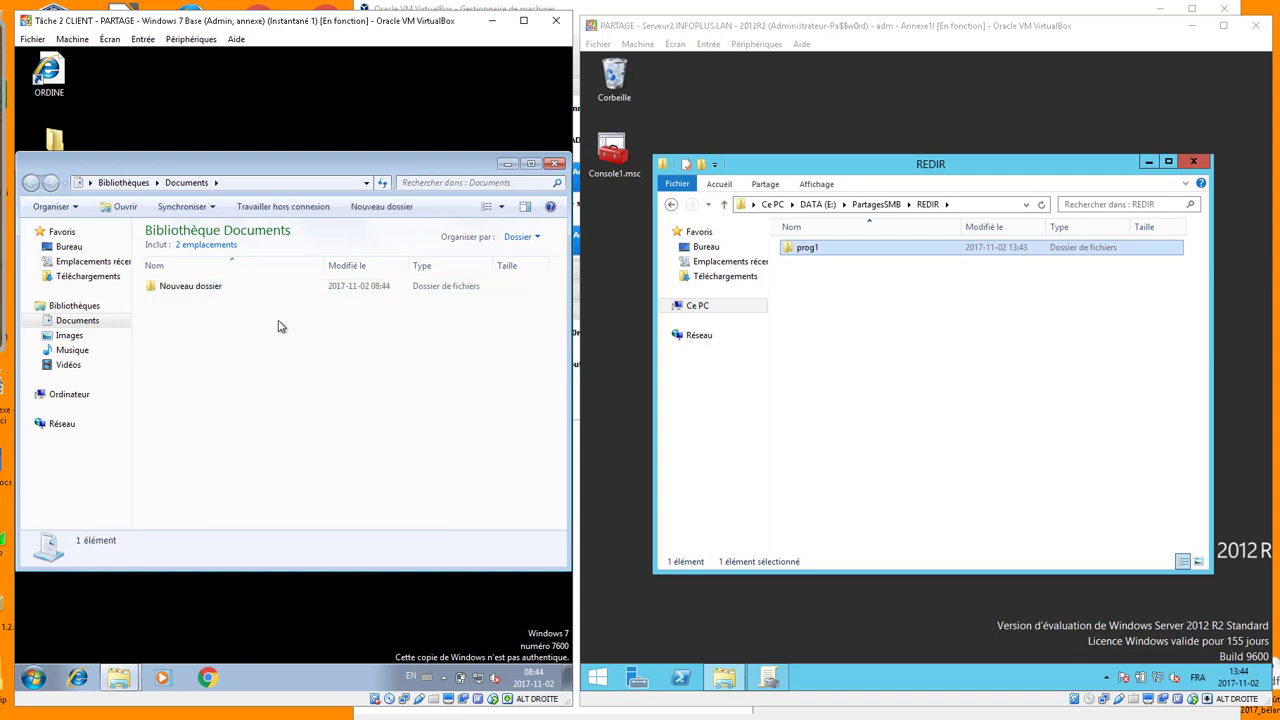
double_click(225, 288)
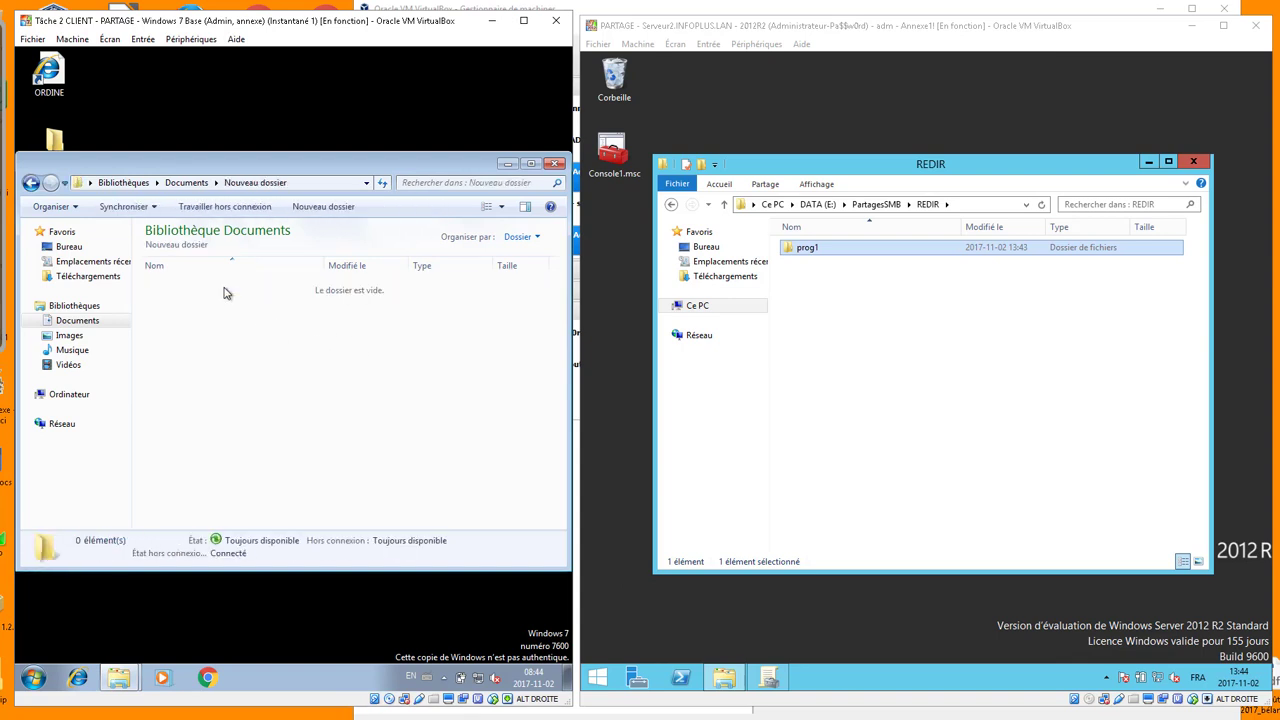
click(326, 186)
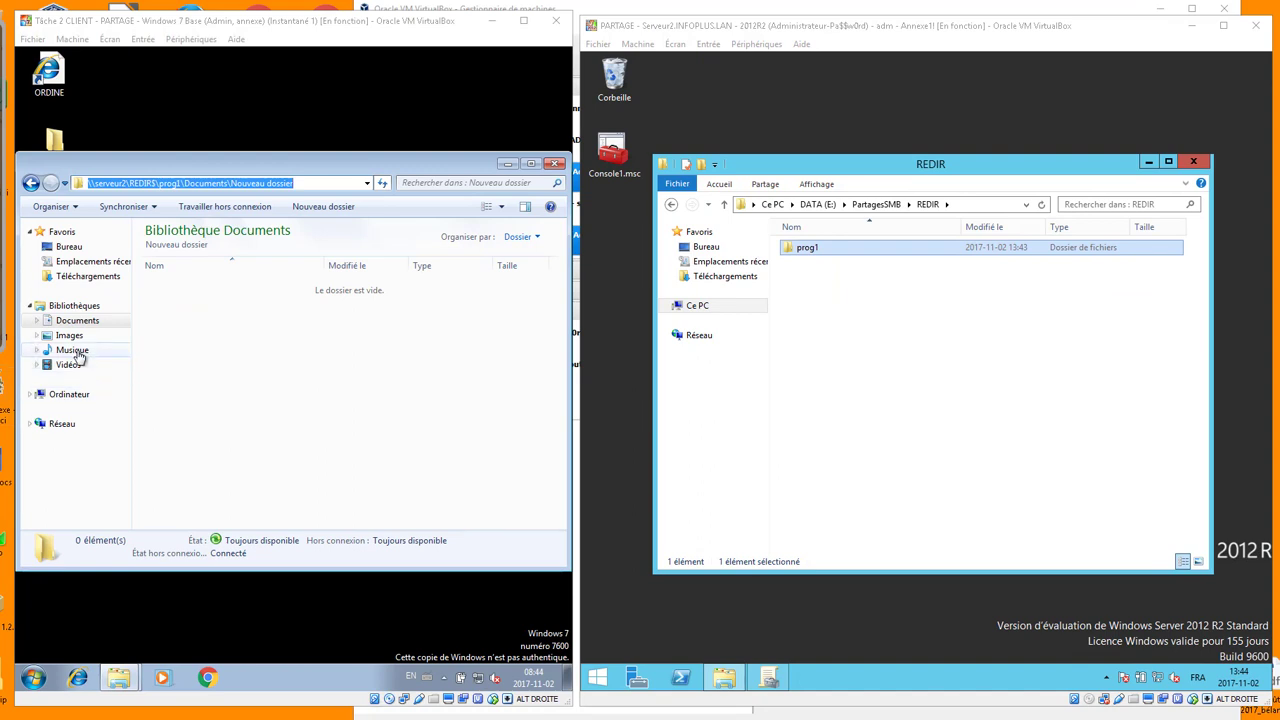
Create a new folder in Vidéos and show it stays local under C:\Users\prog1\Videos
click(72, 365)
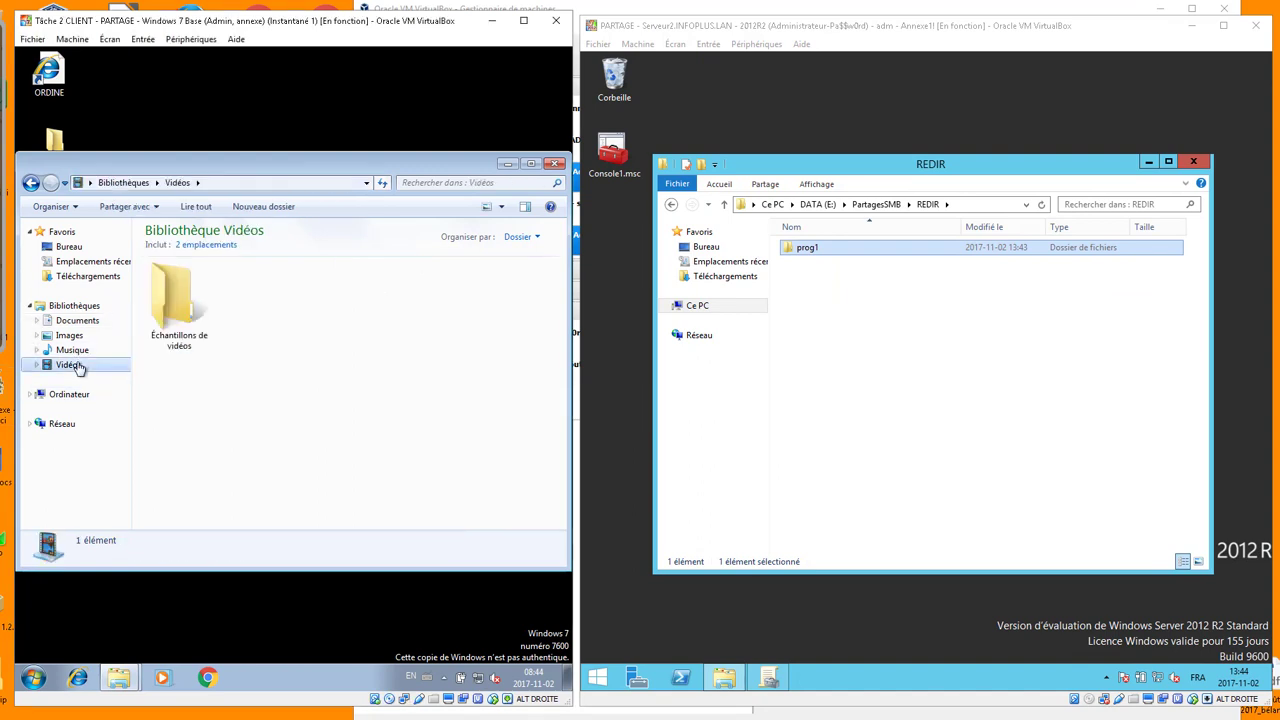
right_click(283, 326)
mouse_move(321, 480)
click(440, 478)
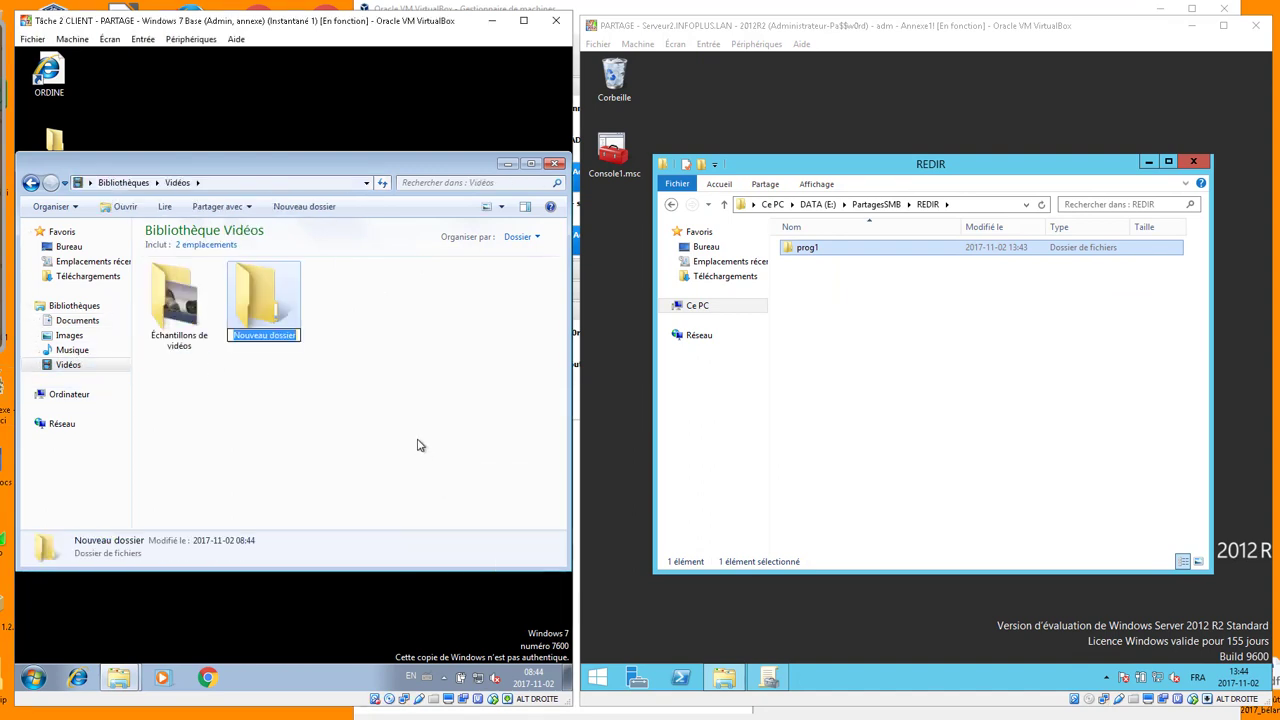
double_click(283, 316)
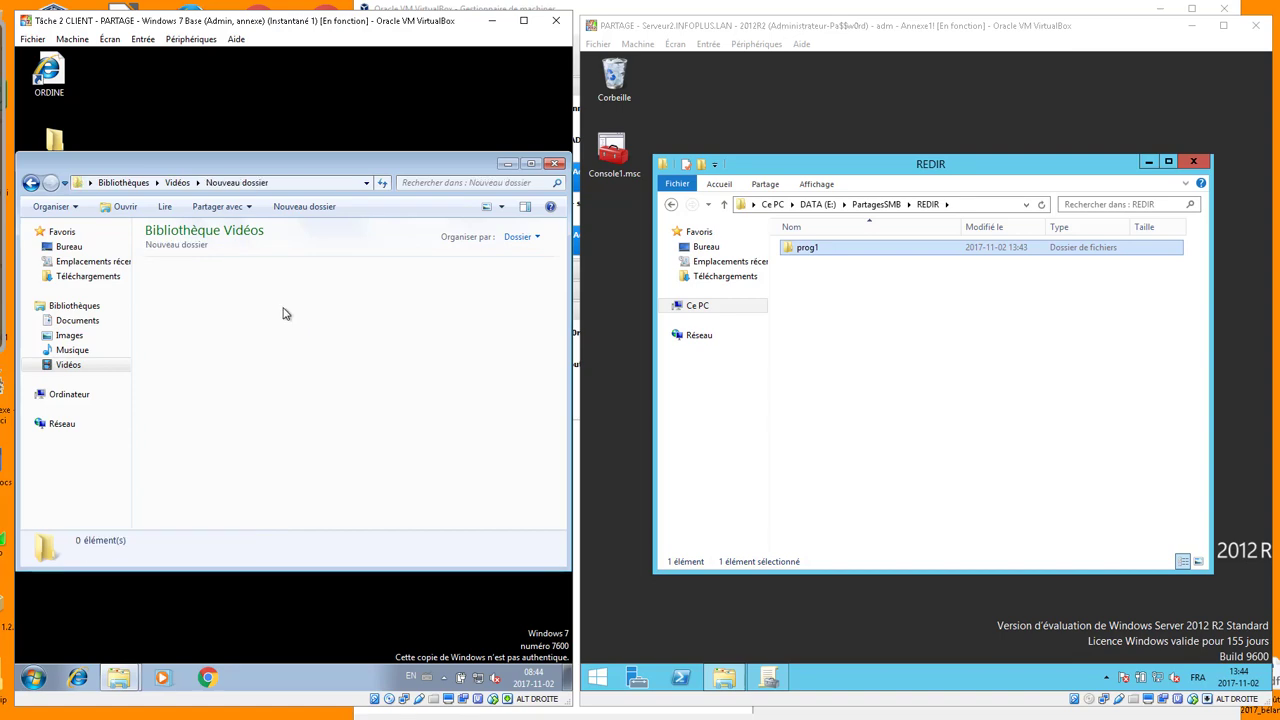
click(321, 189)
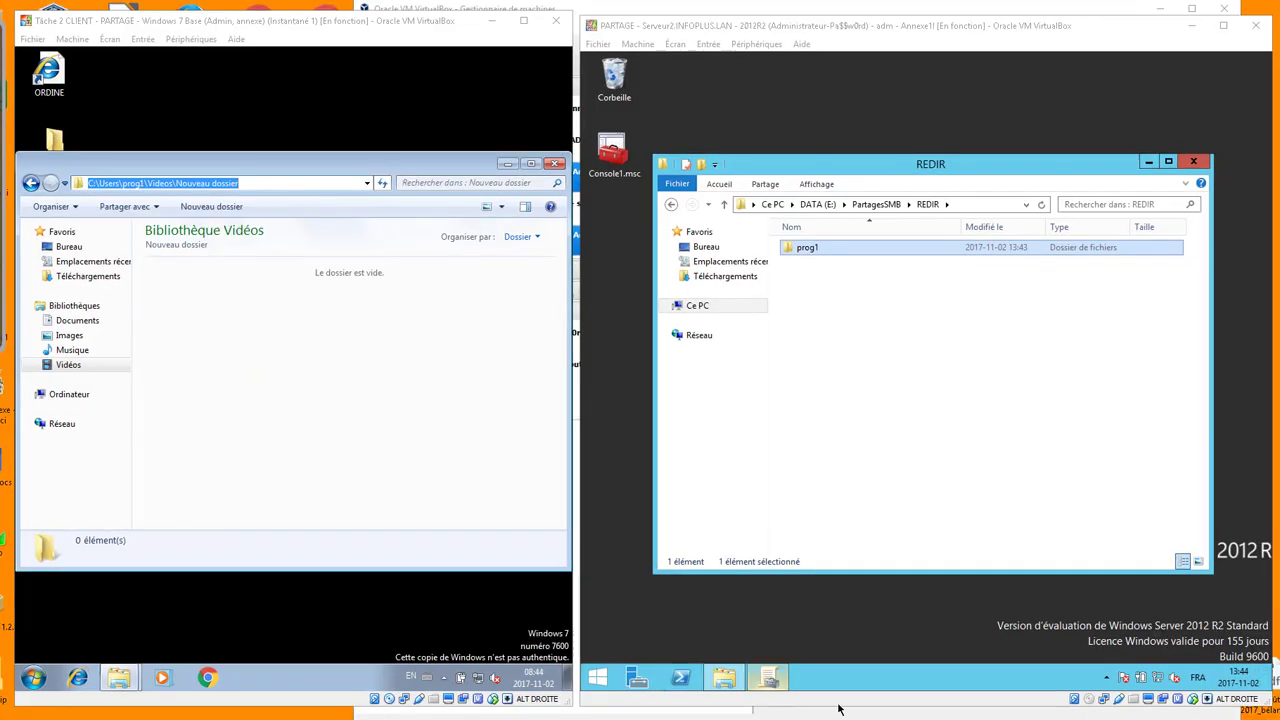
click(676, 700)
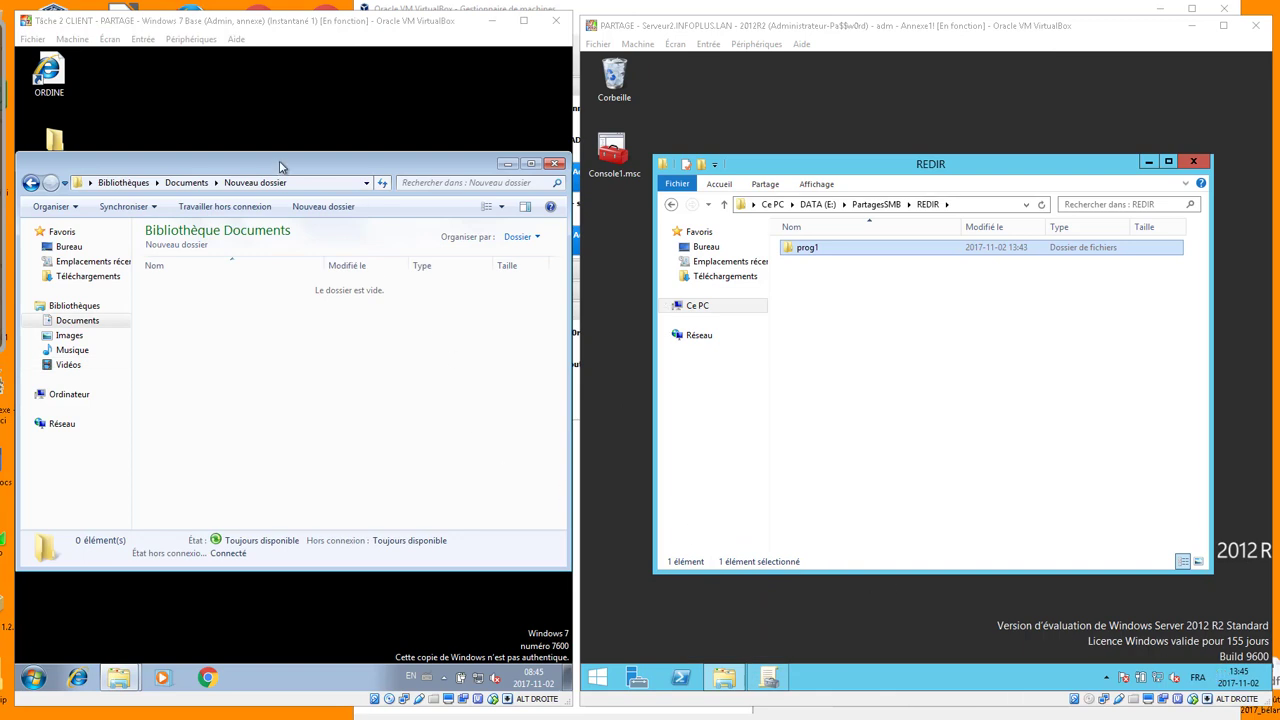
Open Documents\Nouveau dossier and show its full network path
drag(279, 160, 295, 166)
click(92, 332)
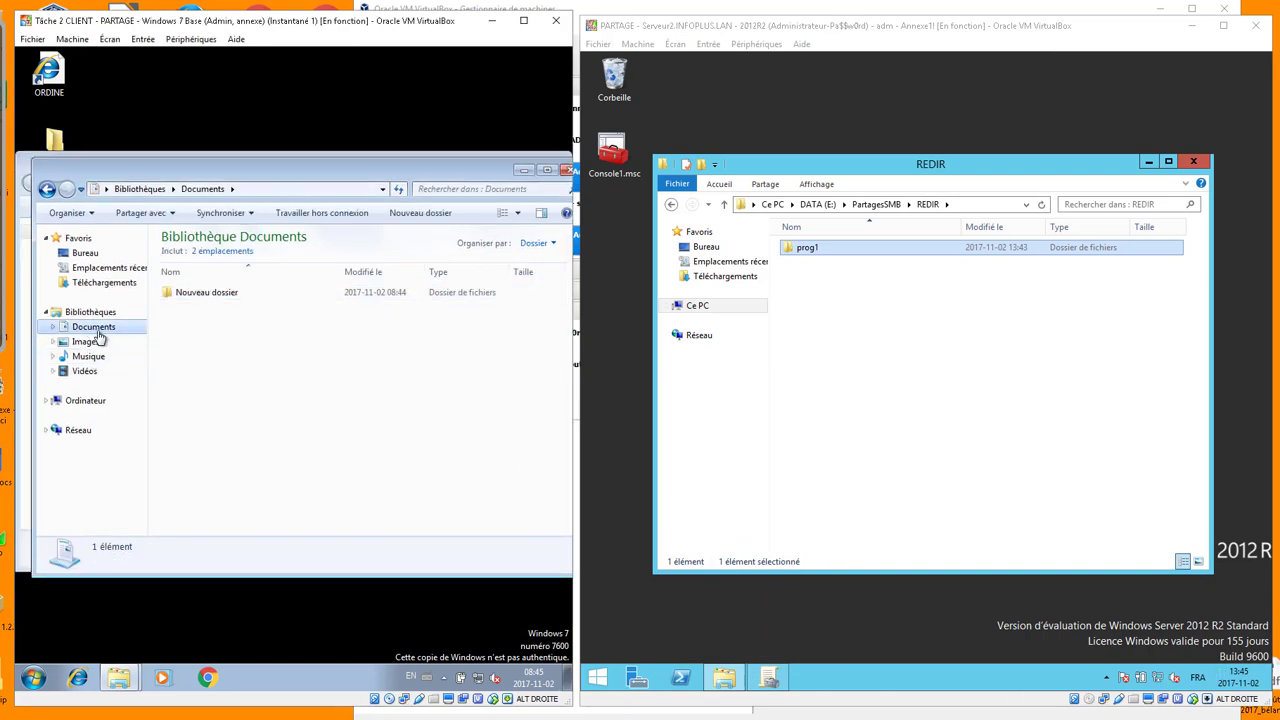
double_click(222, 292)
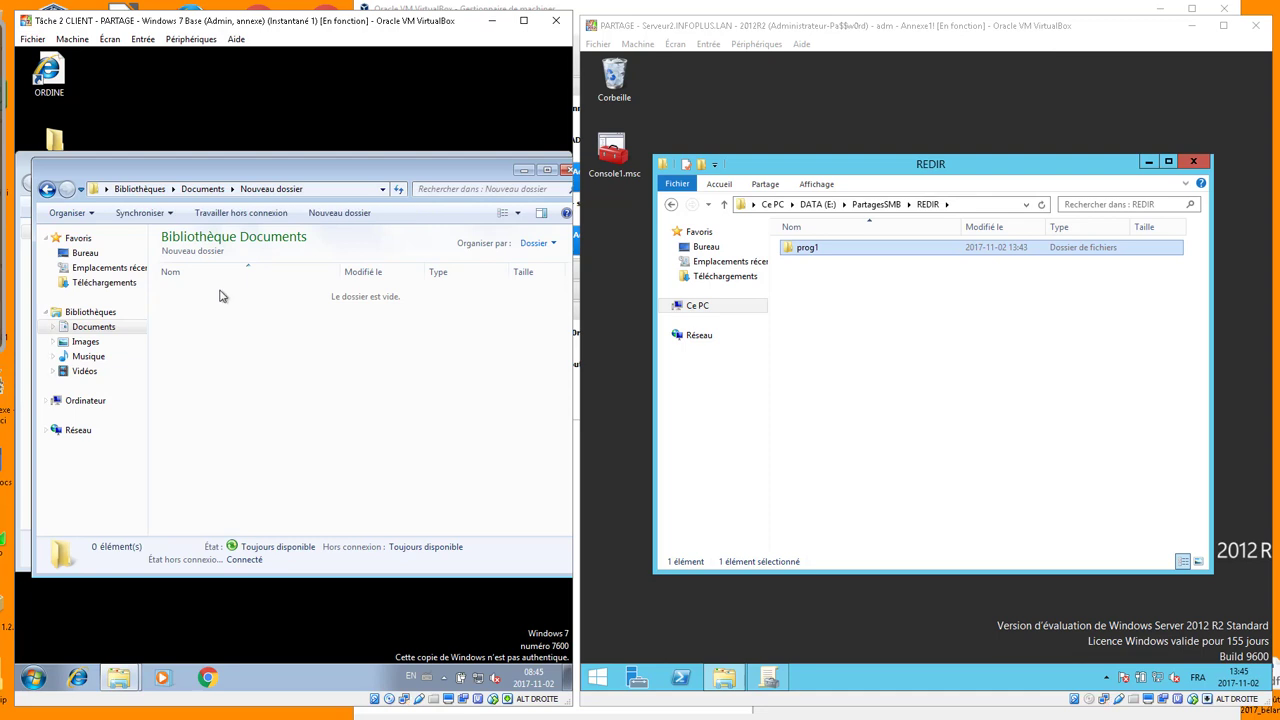
click(337, 189)
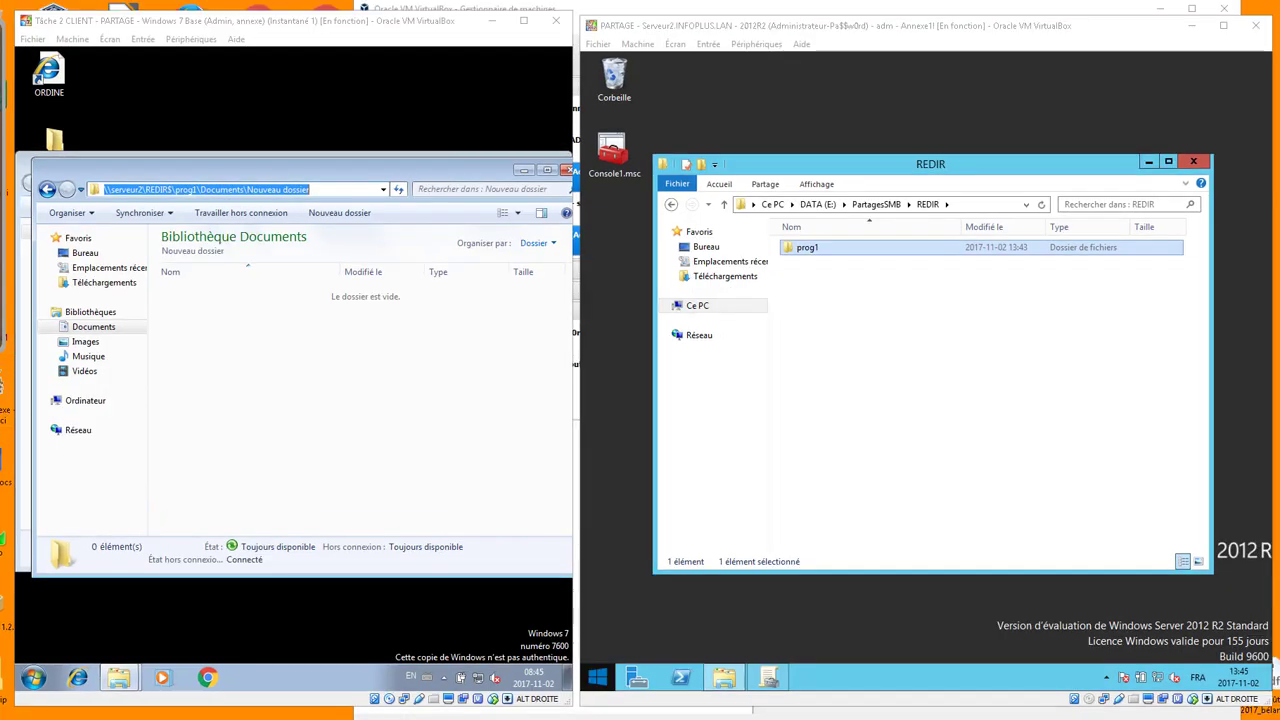
Create Nouveau document texte.txt in the folder, type 'tgawetawe' and save it
right_click(211, 352)
mouse_move(300, 481)
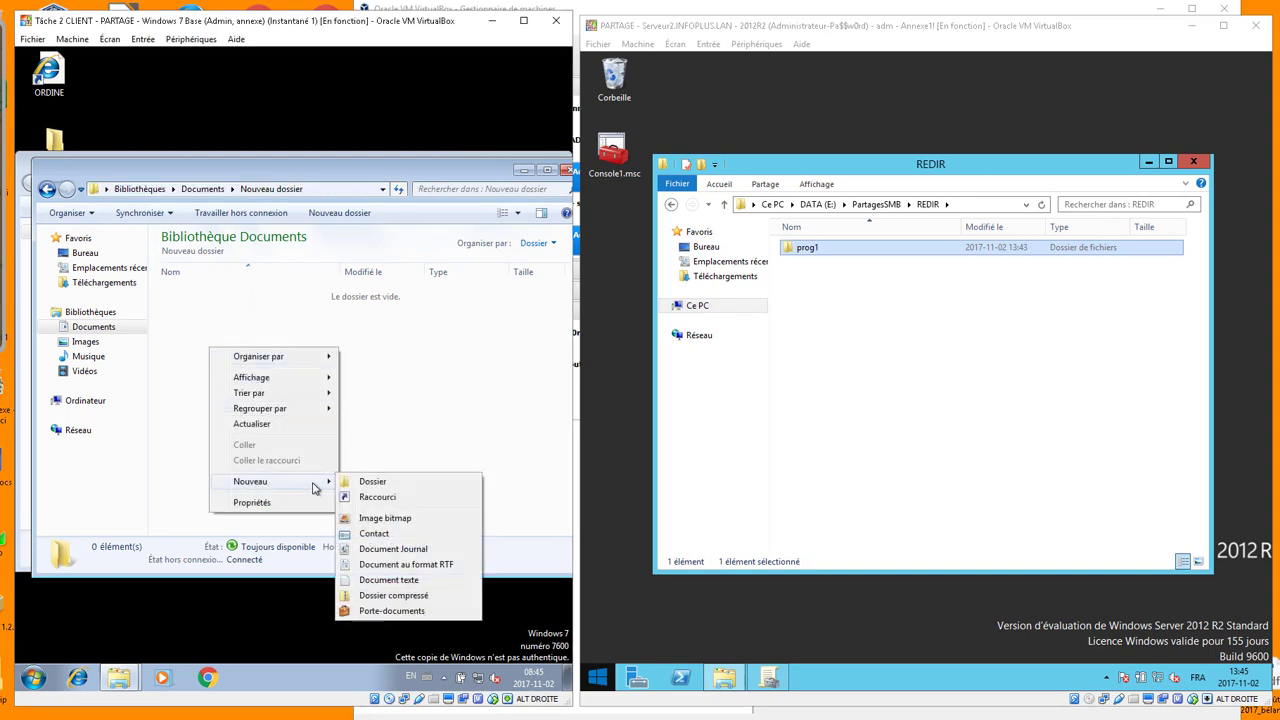
click(396, 582)
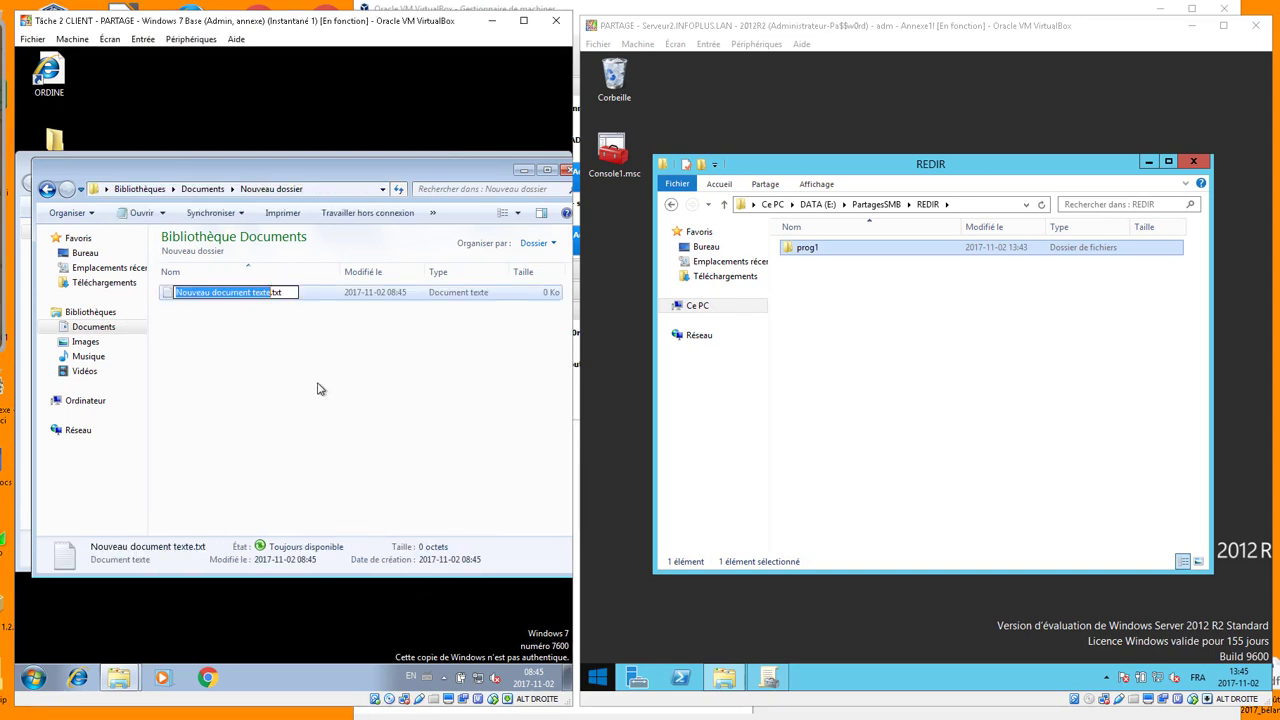
click(266, 344)
click(240, 296)
double_click(240, 296)
text(tgawetawe)
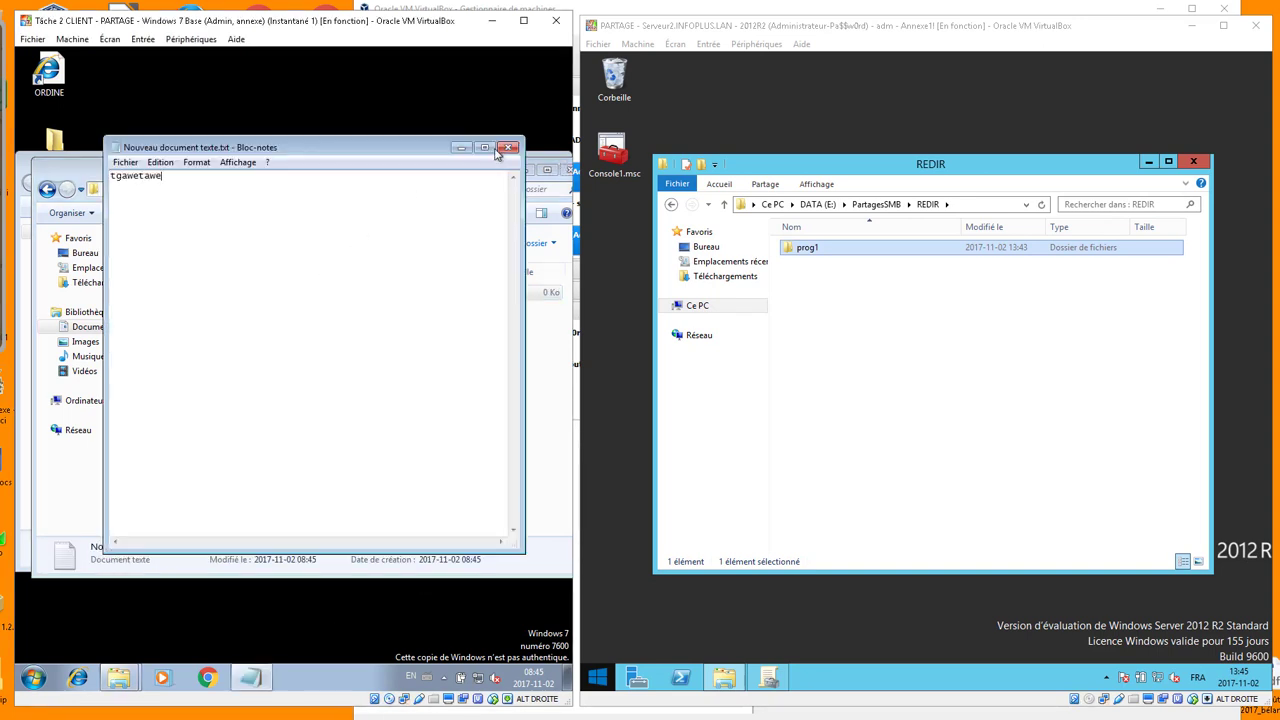
click(507, 147)
click(216, 377)
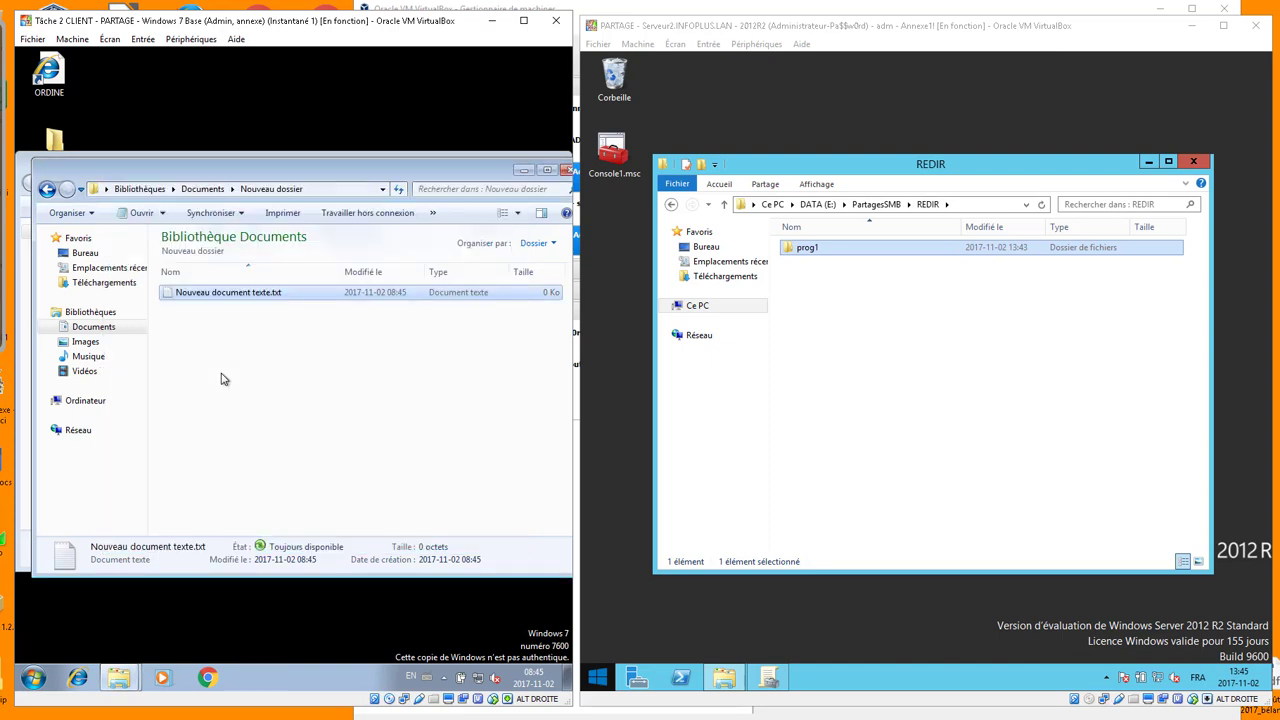
Reopen the text file to check its contents, then close it
right_click(211, 292)
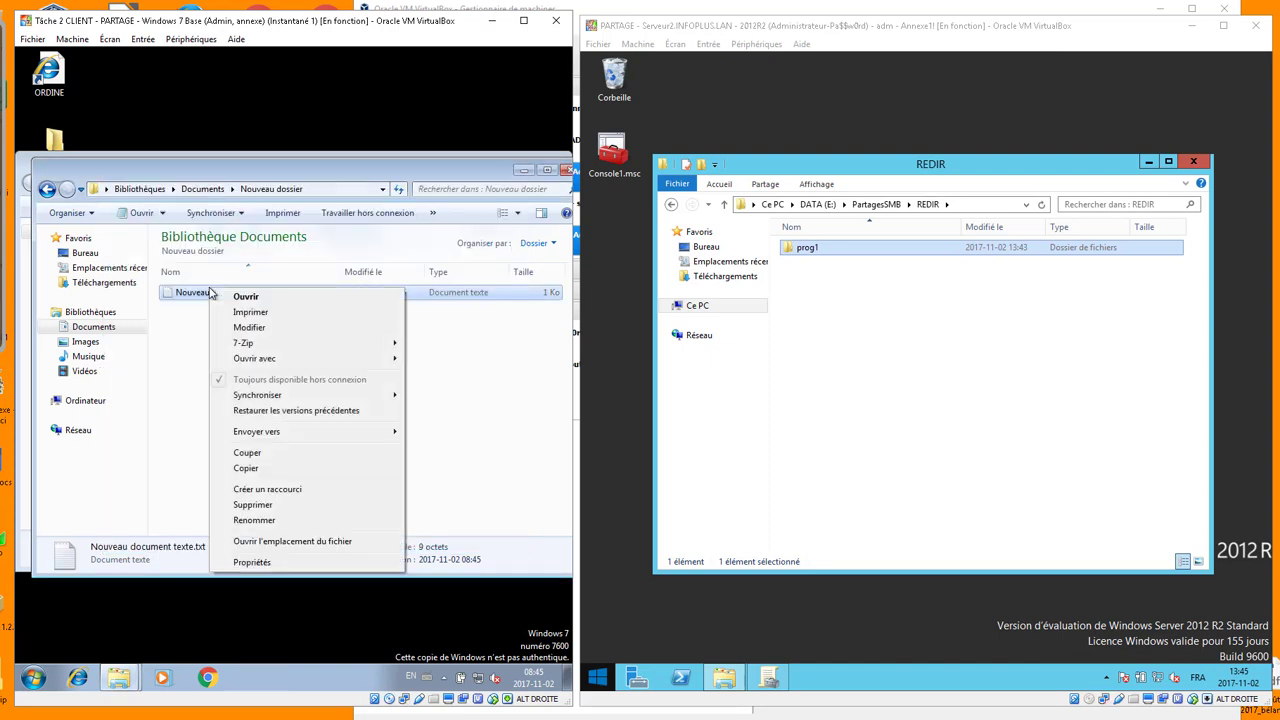
mouse_move(245, 347)
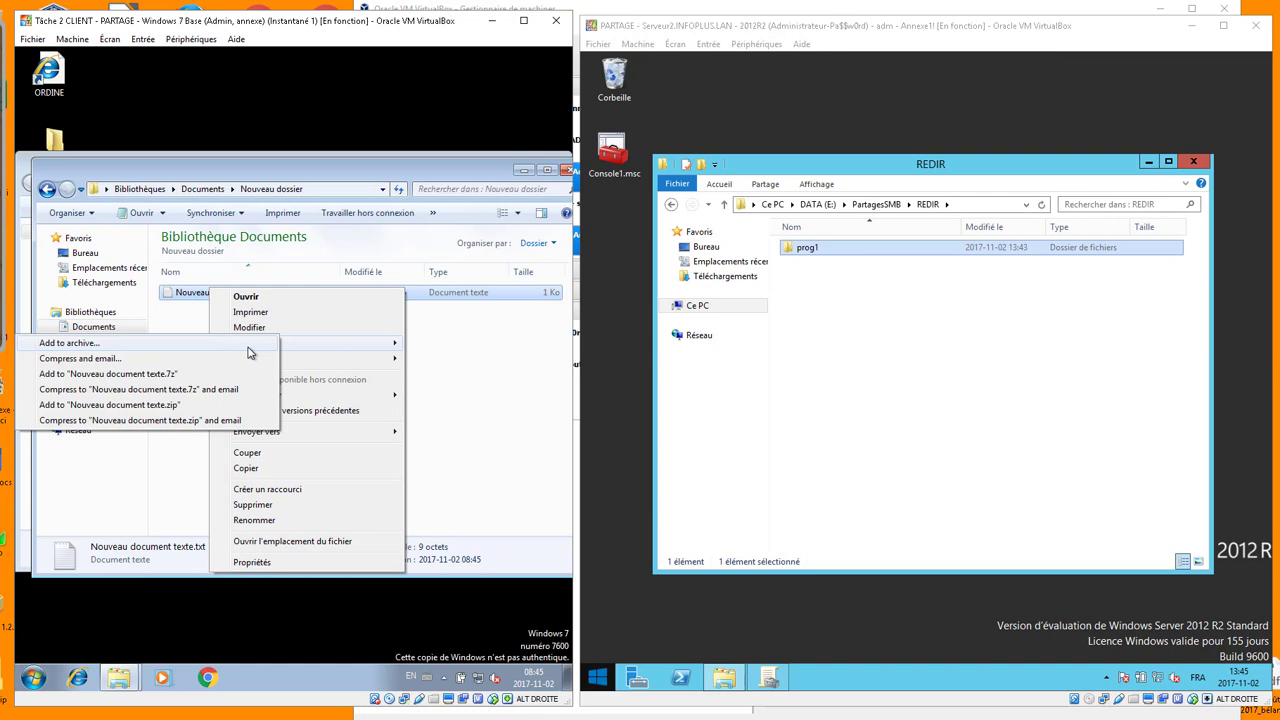
click(228, 296)
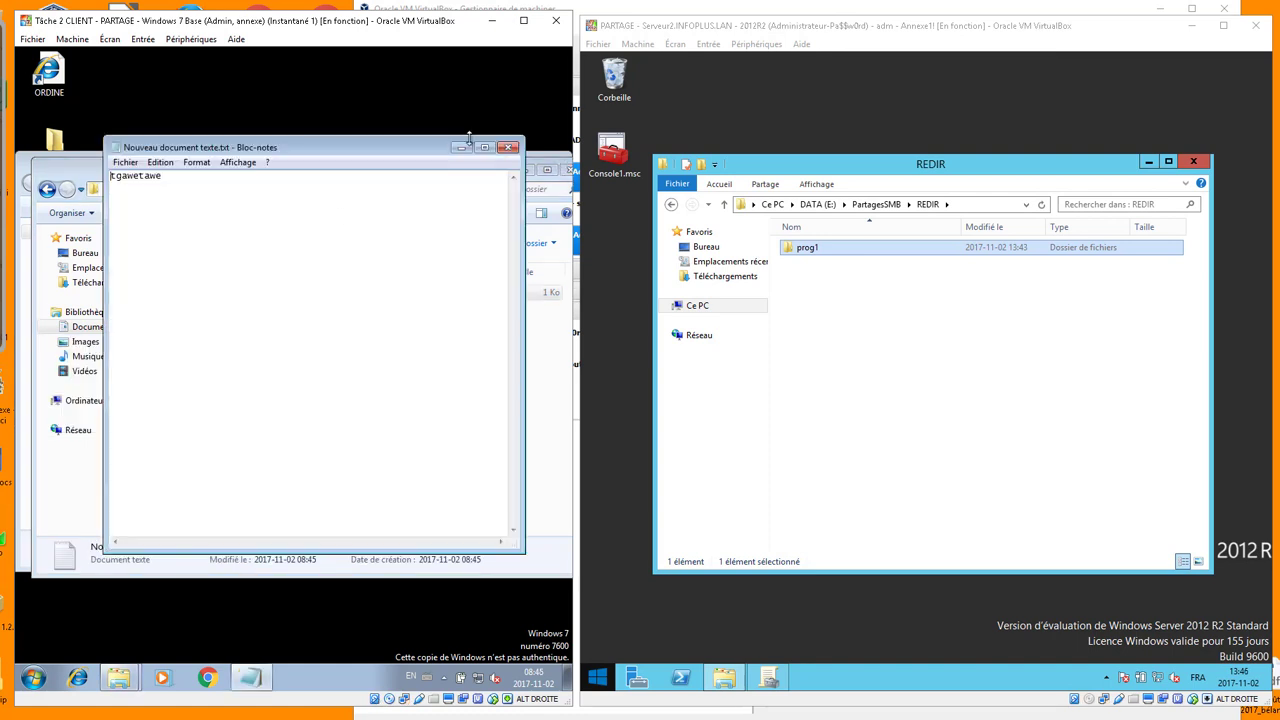
click(508, 147)
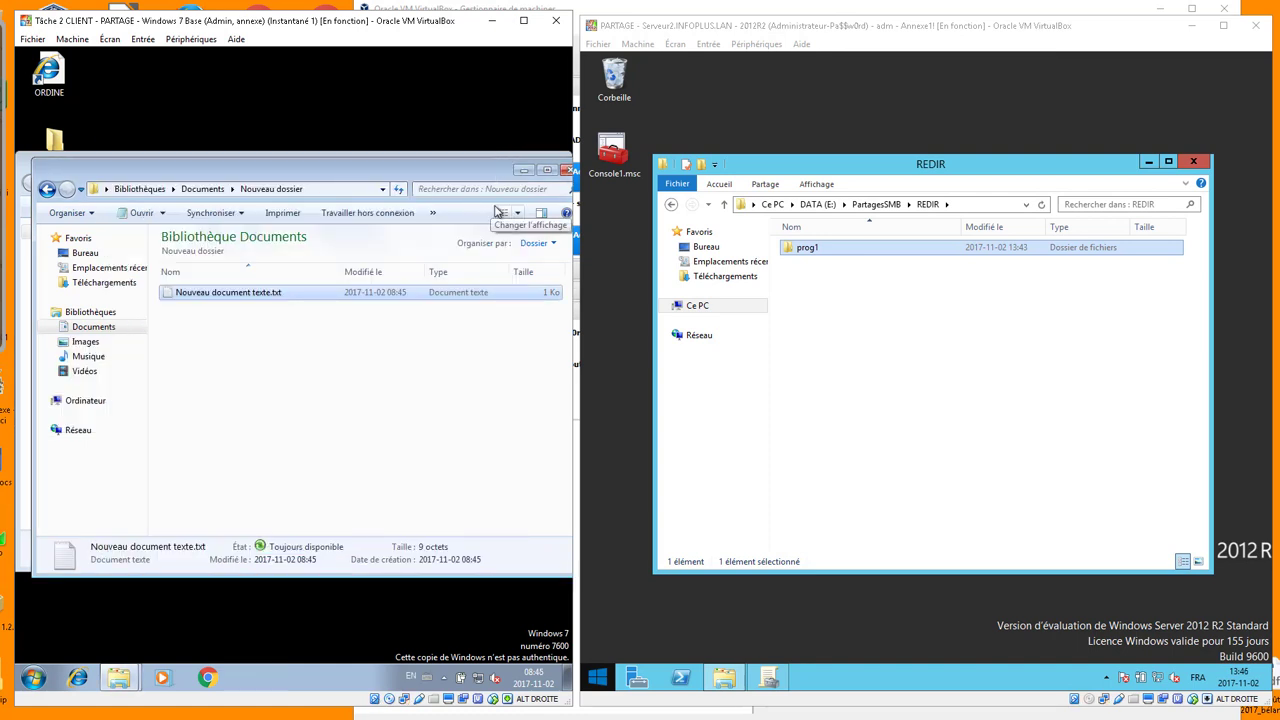
click(647, 685)
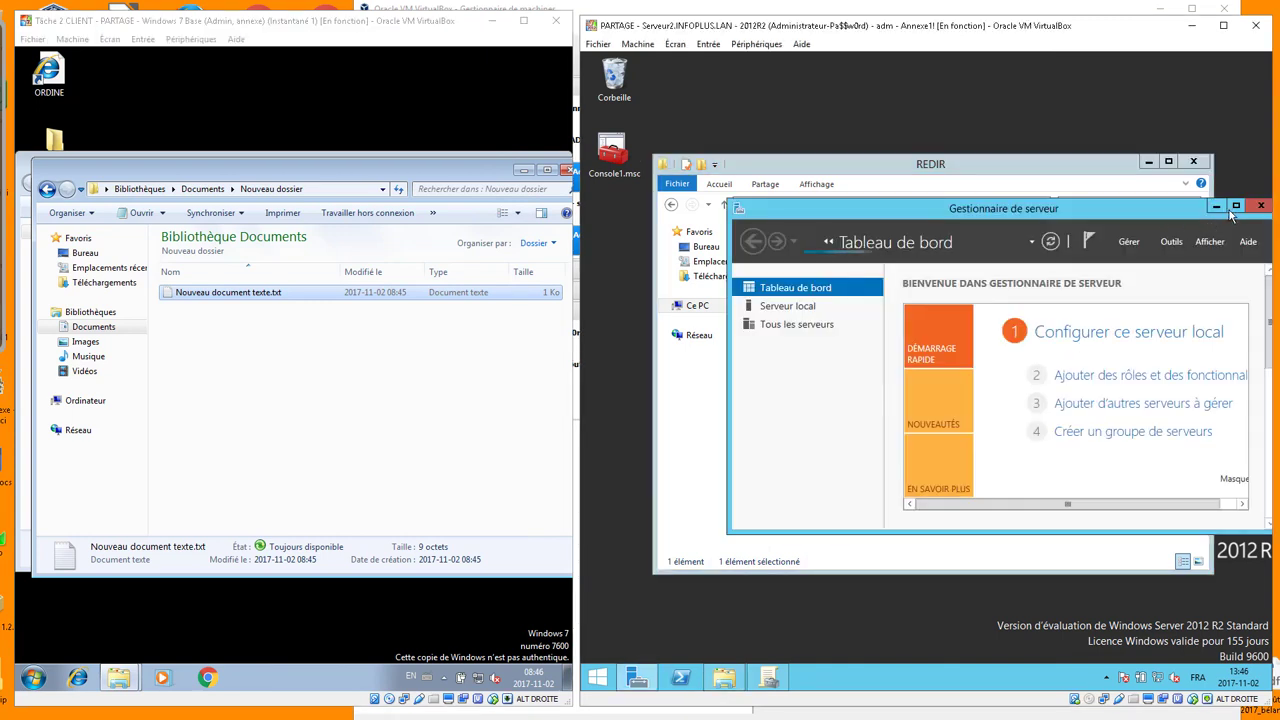
Review the REDIR$ share's properties under Services de fichiers et de stockage > Partages, then close them
click(1236, 206)
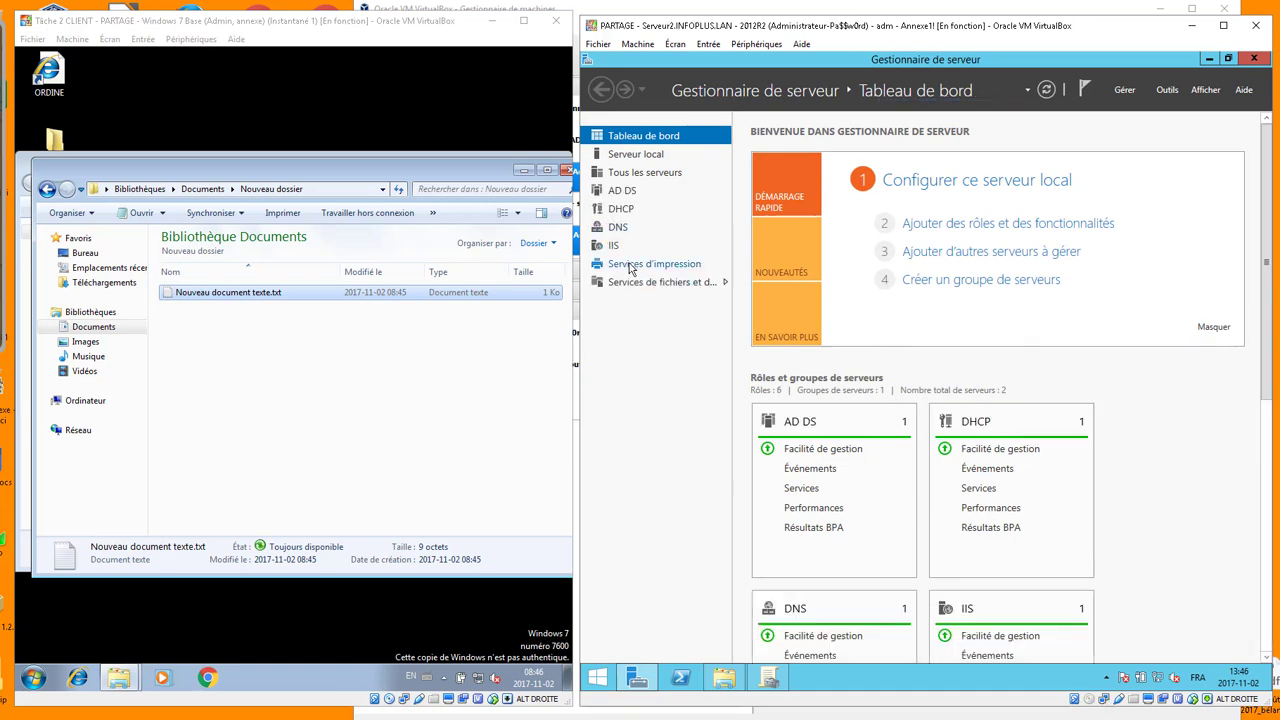
click(634, 283)
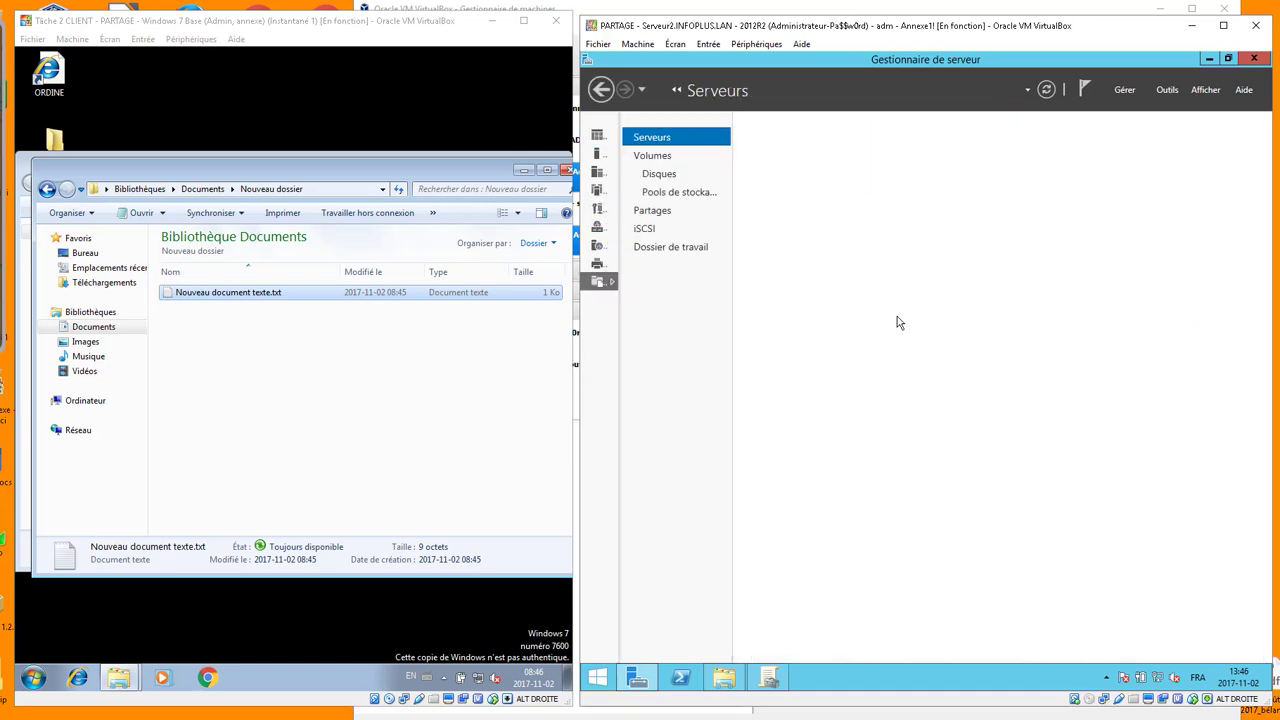
click(651, 212)
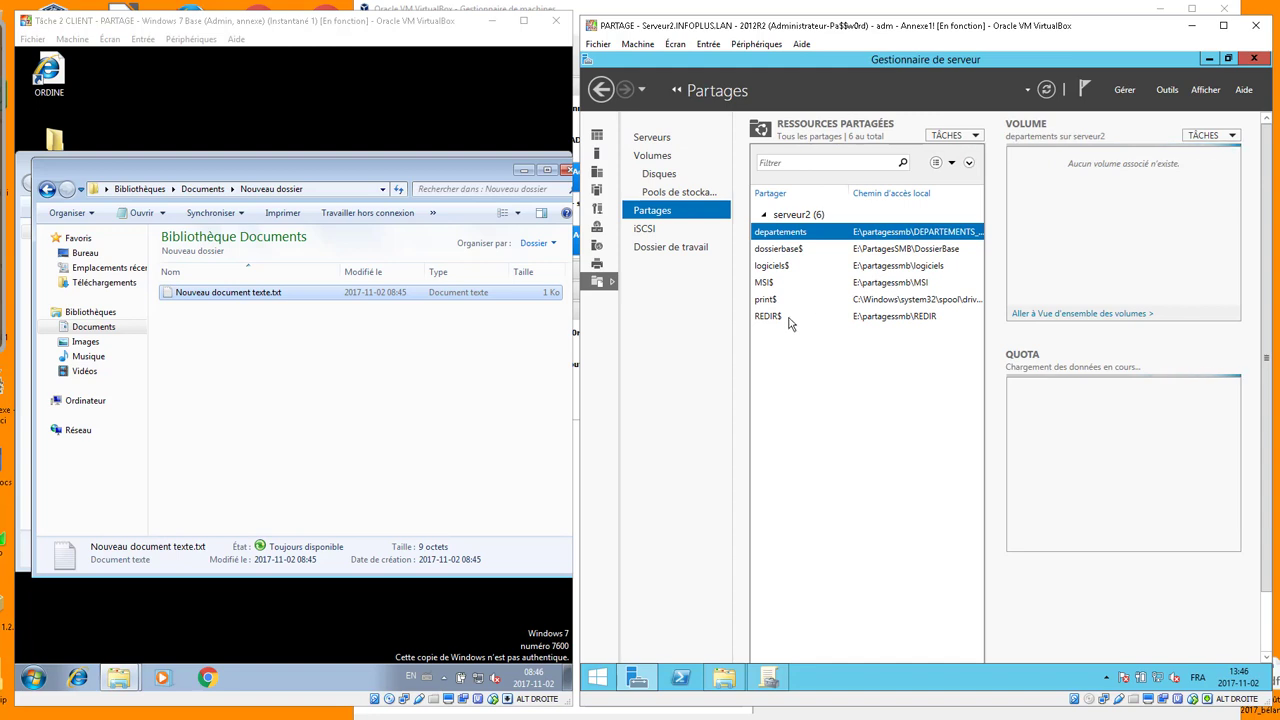
right_click(768, 318)
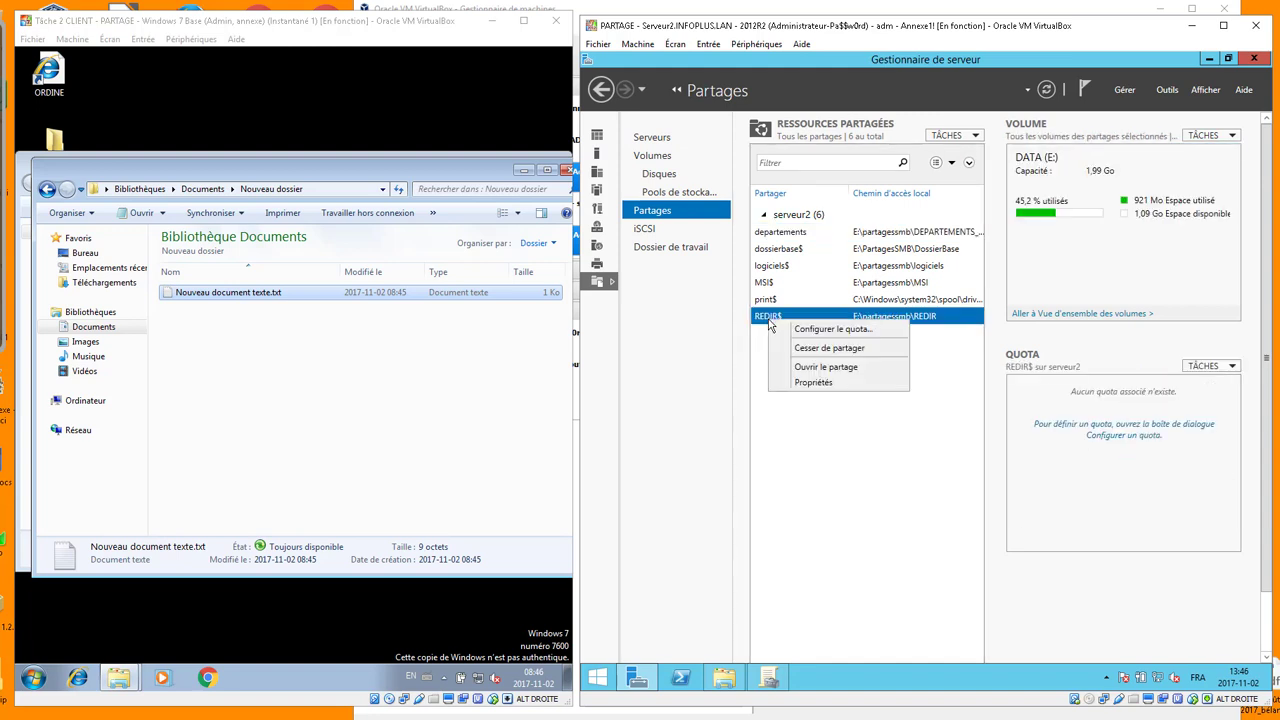
click(807, 386)
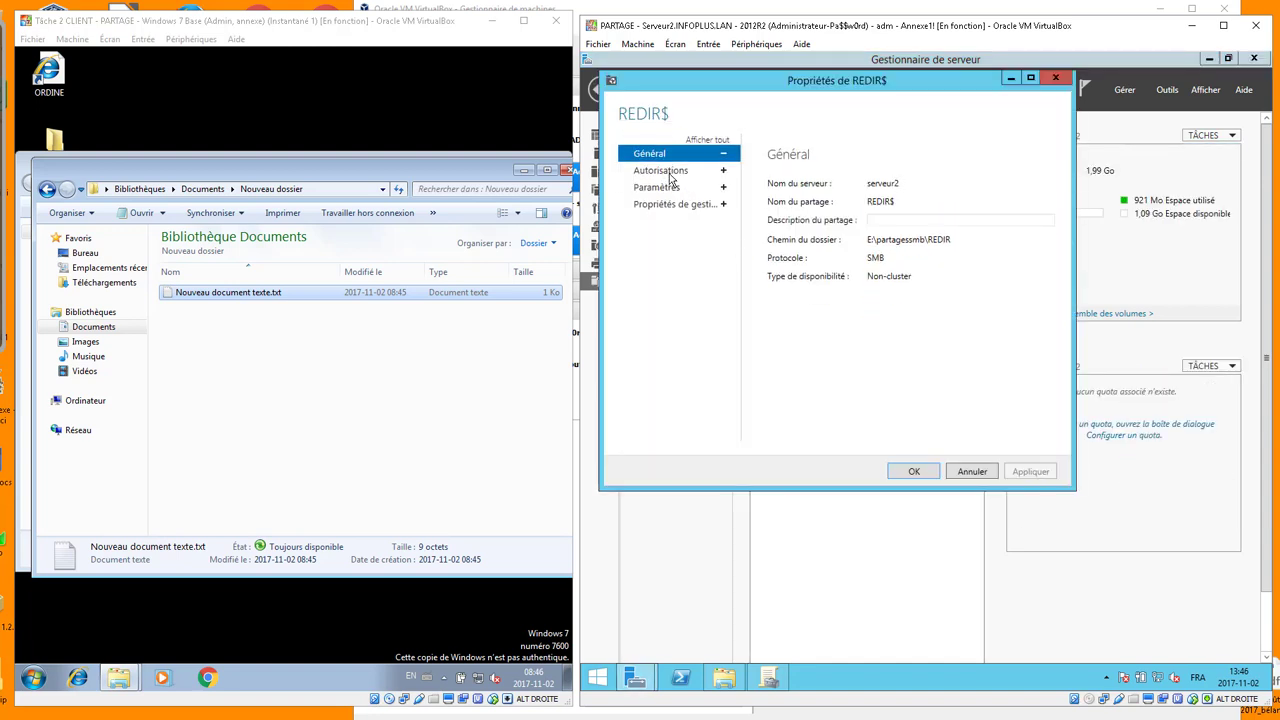
click(663, 195)
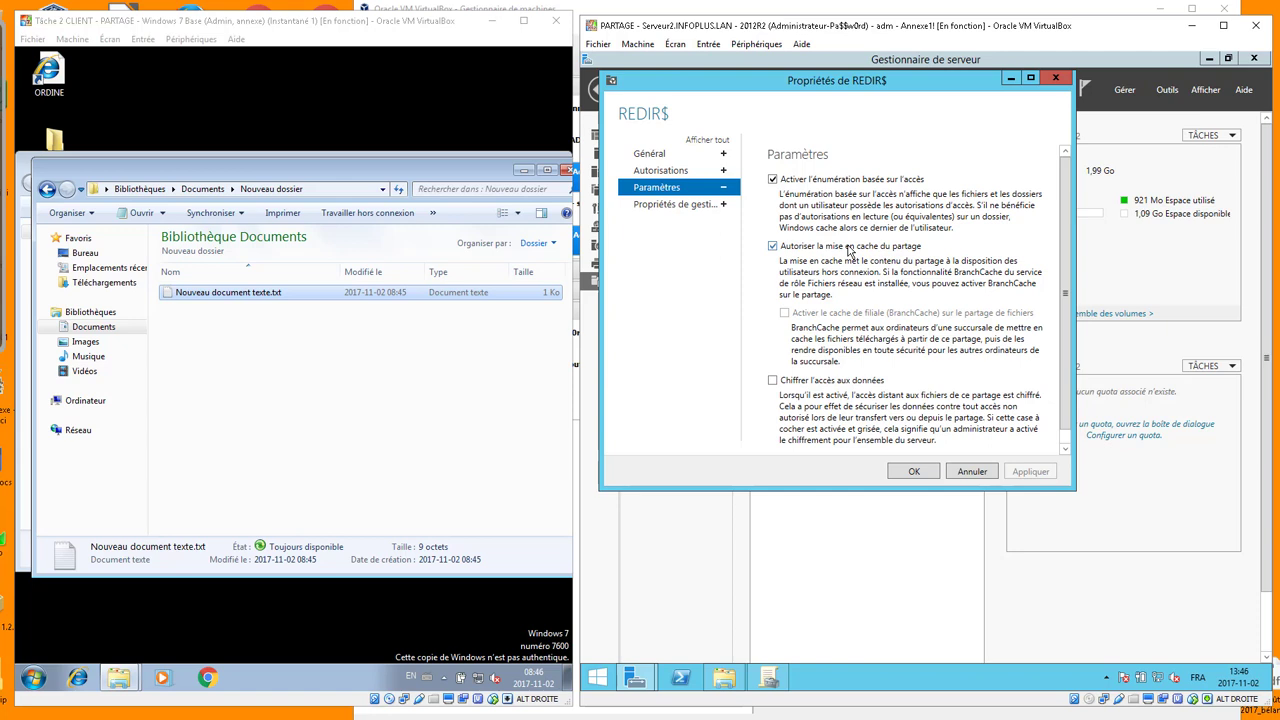
click(914, 473)
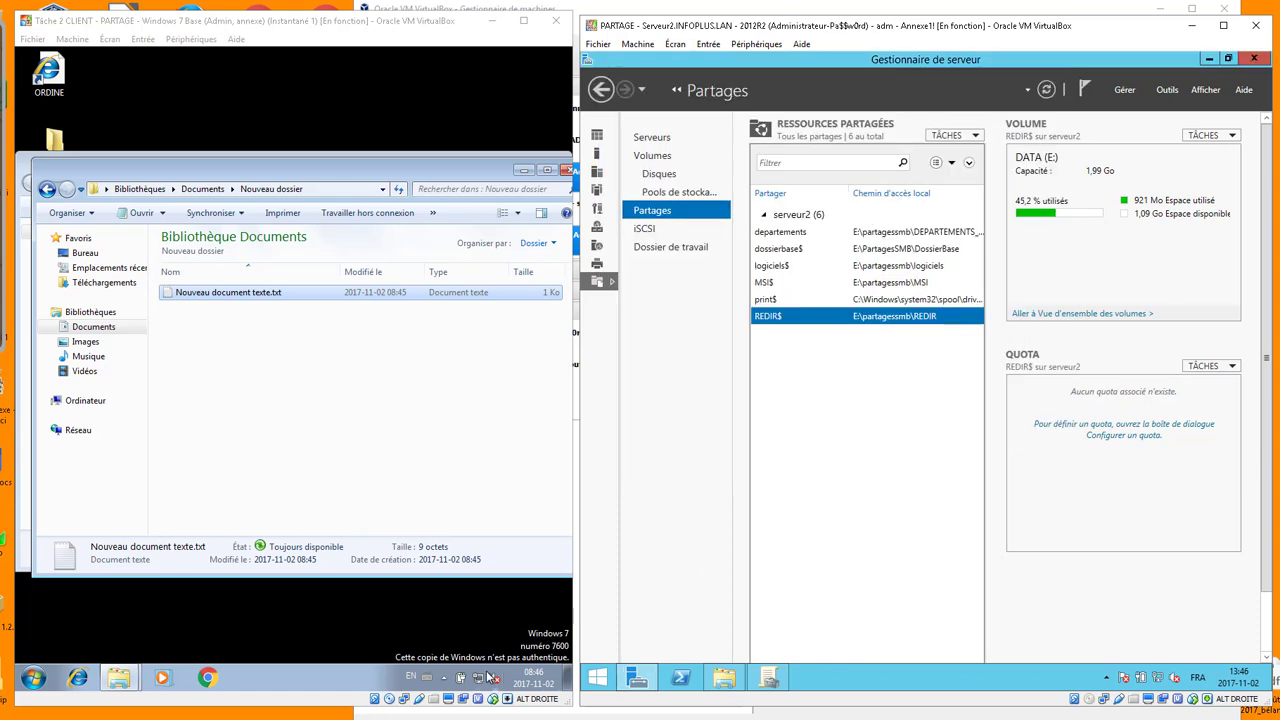